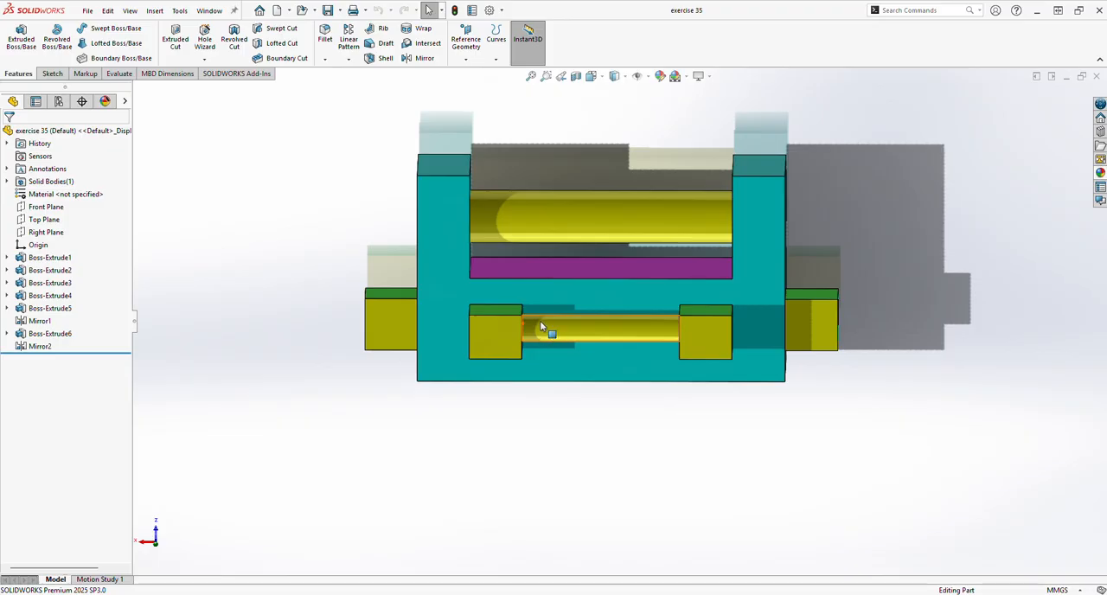
Close the finished exercise 35 part and create a new part document.
{"action": "middle_click_drag", "start_coordinate": [620, 325], "coordinate": [532, 327]}
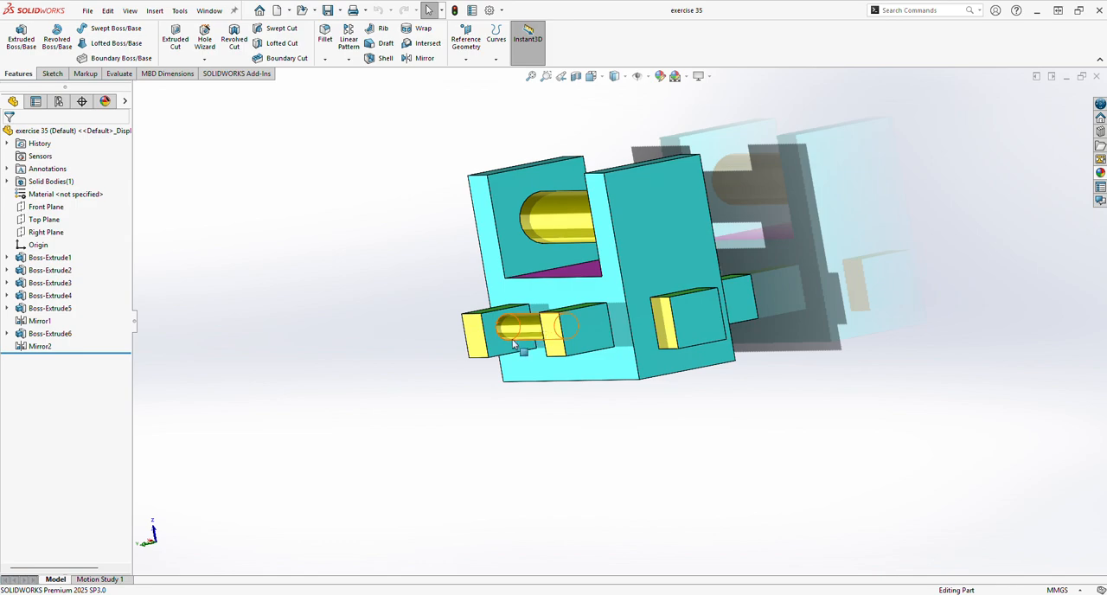
{"action": "middle_click_drag", "start_coordinate": [608, 353], "coordinate": [796, 302]}
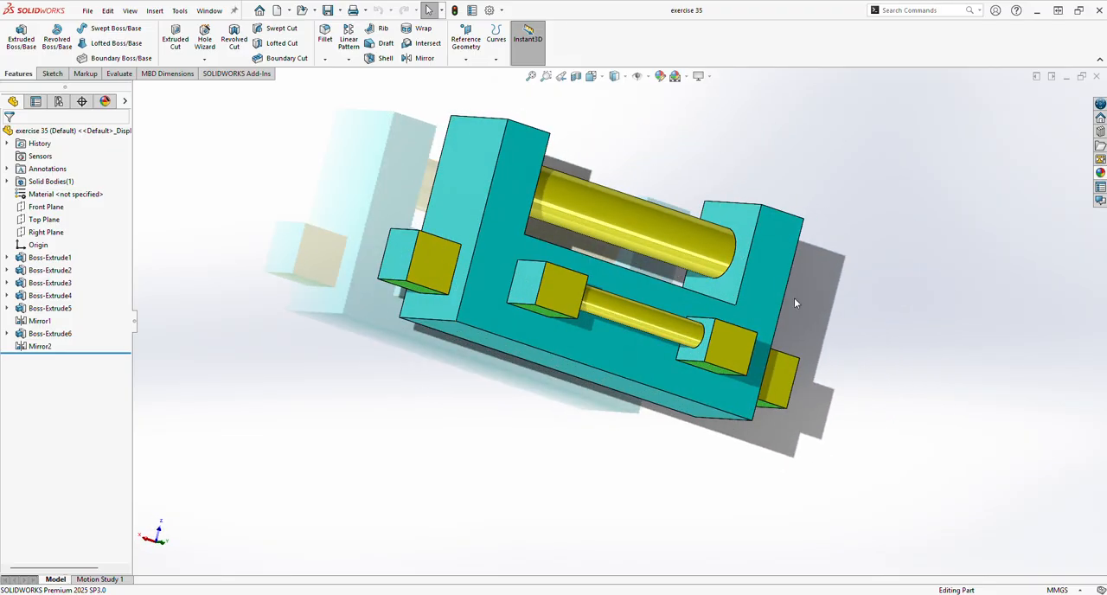
{"action": "left_click", "coordinate": [1096, 77]}
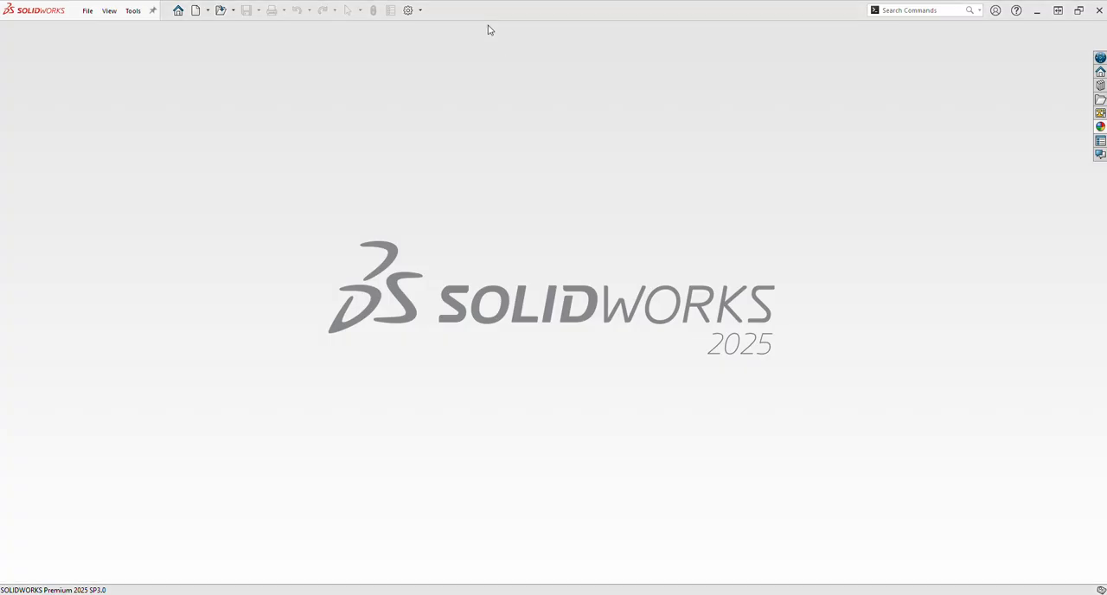
{"action": "left_click", "coordinate": [196, 11]}
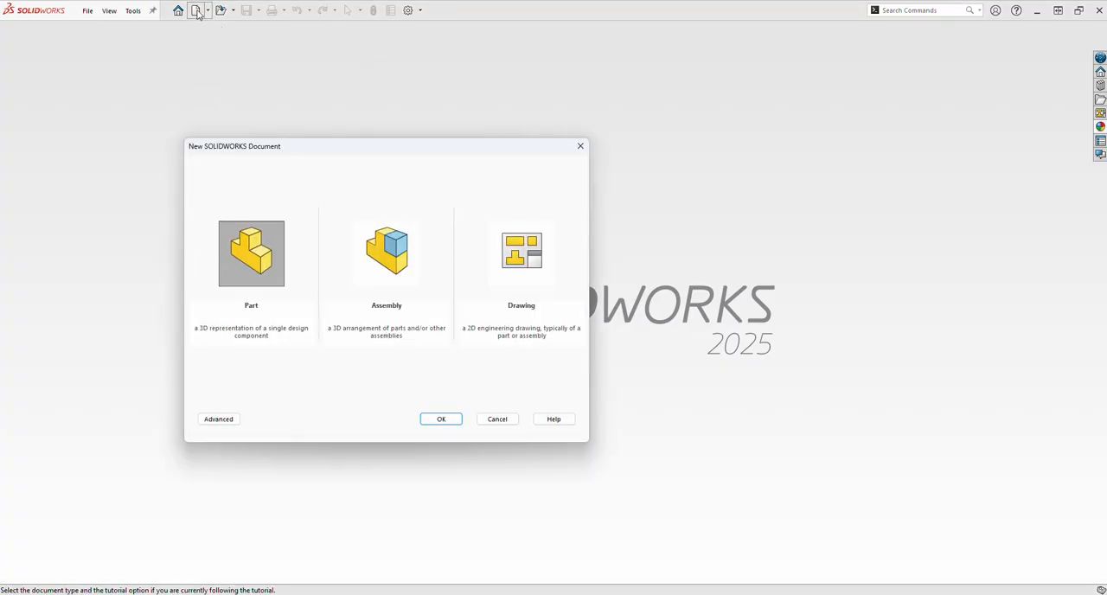
{"action": "left_click", "coordinate": [432, 417]}
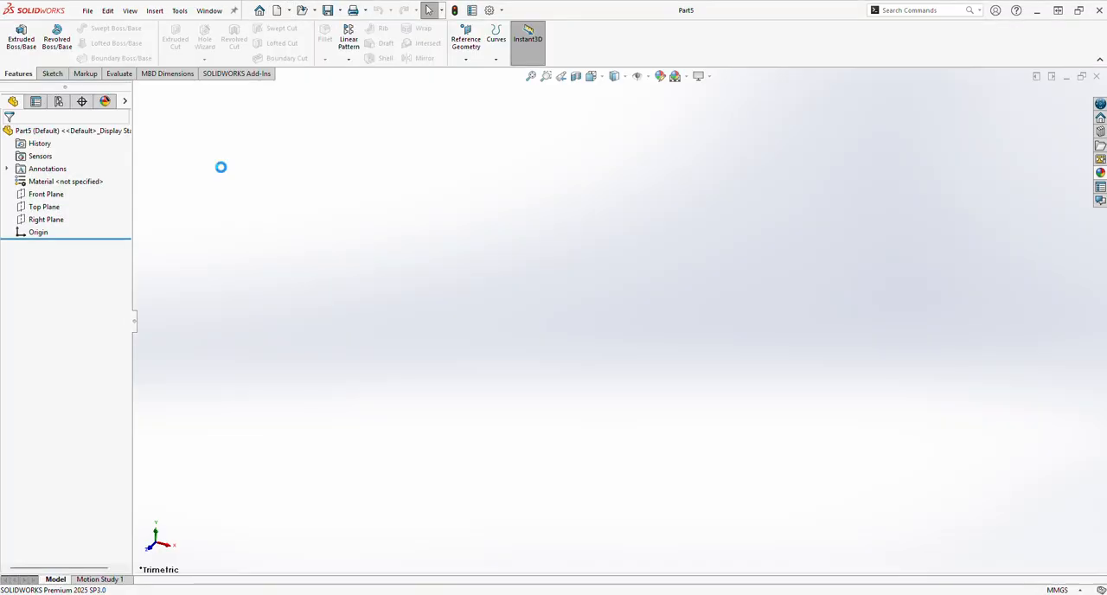
Start a sketch on the Top Plane and draw a center rectangle about 161 by 43 mm centred on the origin.
{"action": "left_click", "coordinate": [56, 209]}
{"action": "left_click", "coordinate": [76, 185]}
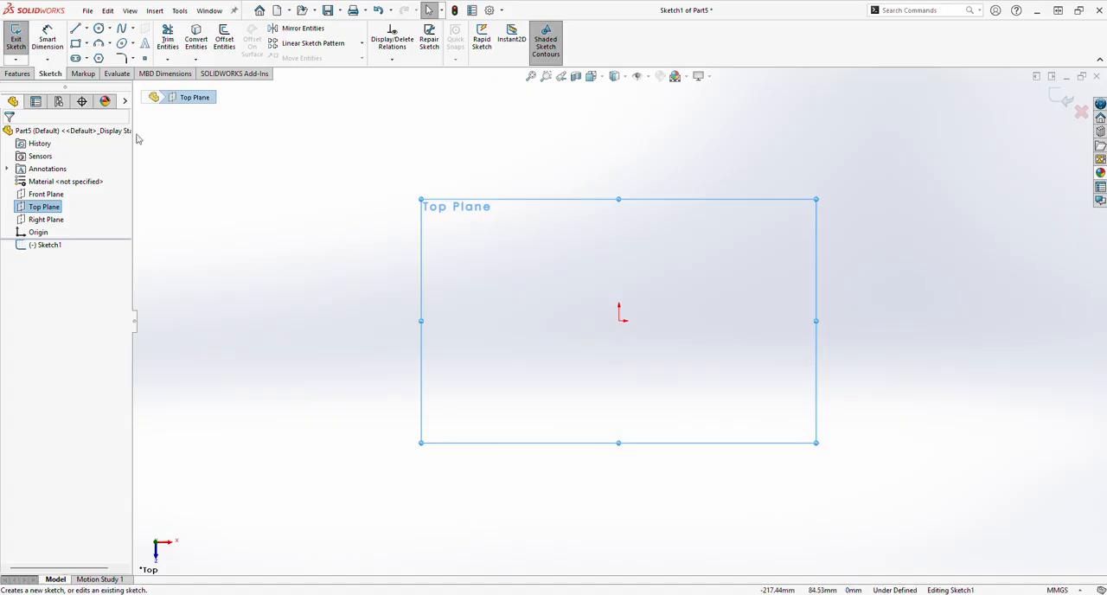
{"action": "left_click", "coordinate": [86, 44]}
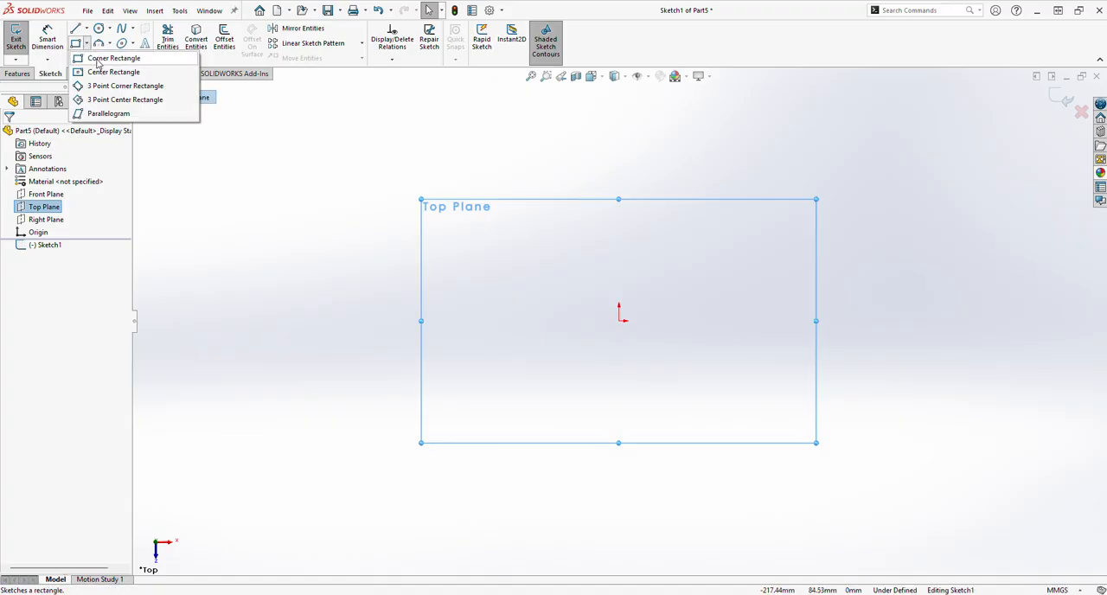
{"action": "left_click", "coordinate": [99, 70]}
{"action": "left_click", "coordinate": [618, 320]}
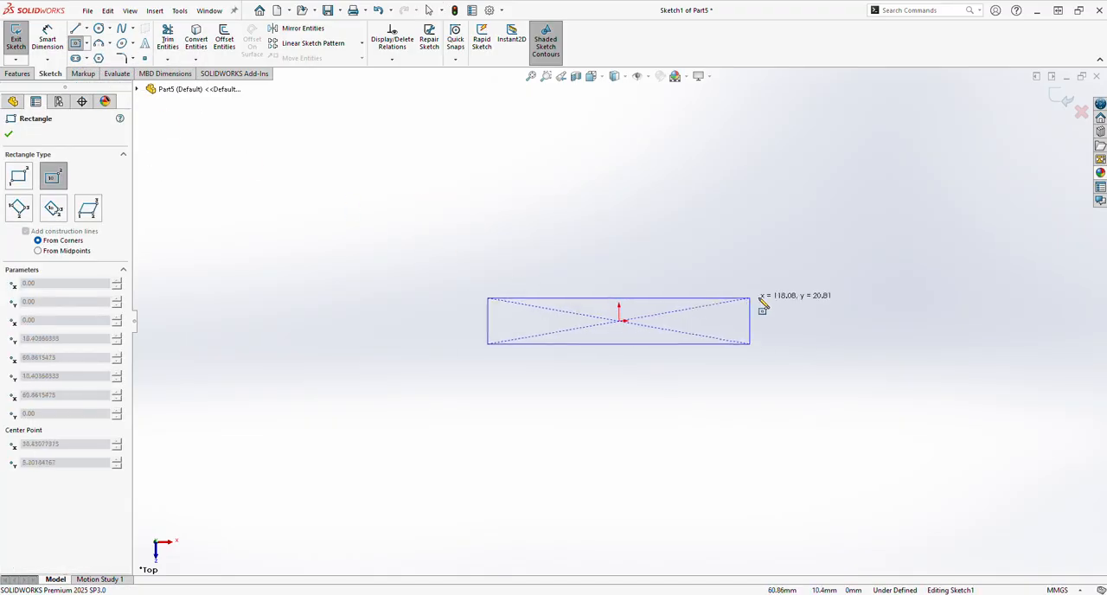
{"action": "left_click", "coordinate": [797, 273]}
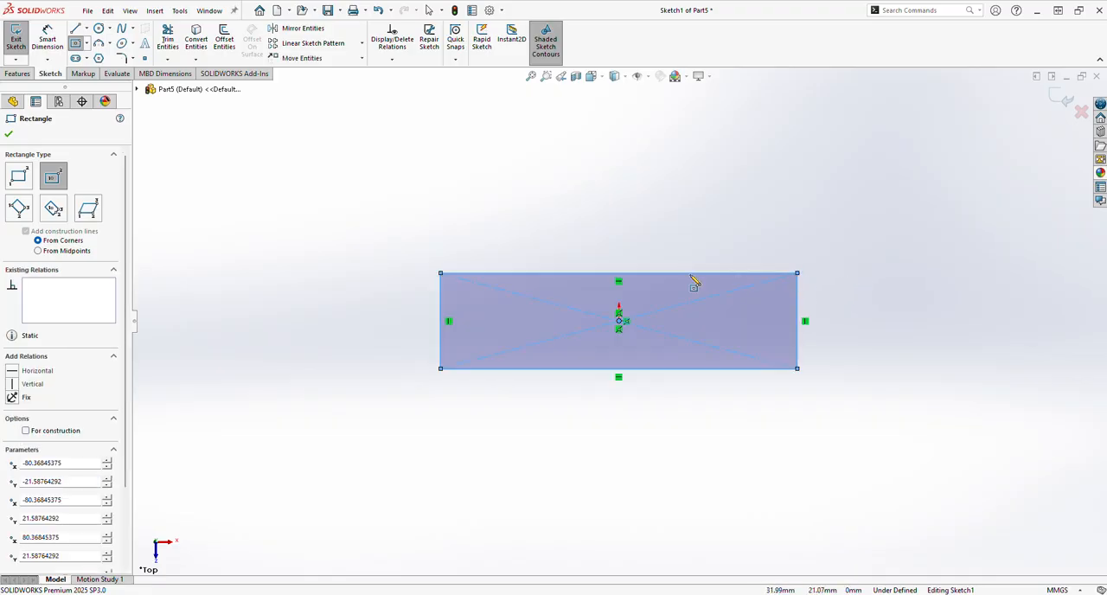
Dimension the rectangle's vertical side to 20 mm.
{"action": "left_click", "coordinate": [48, 39]}
{"action": "left_click", "coordinate": [439, 336]}
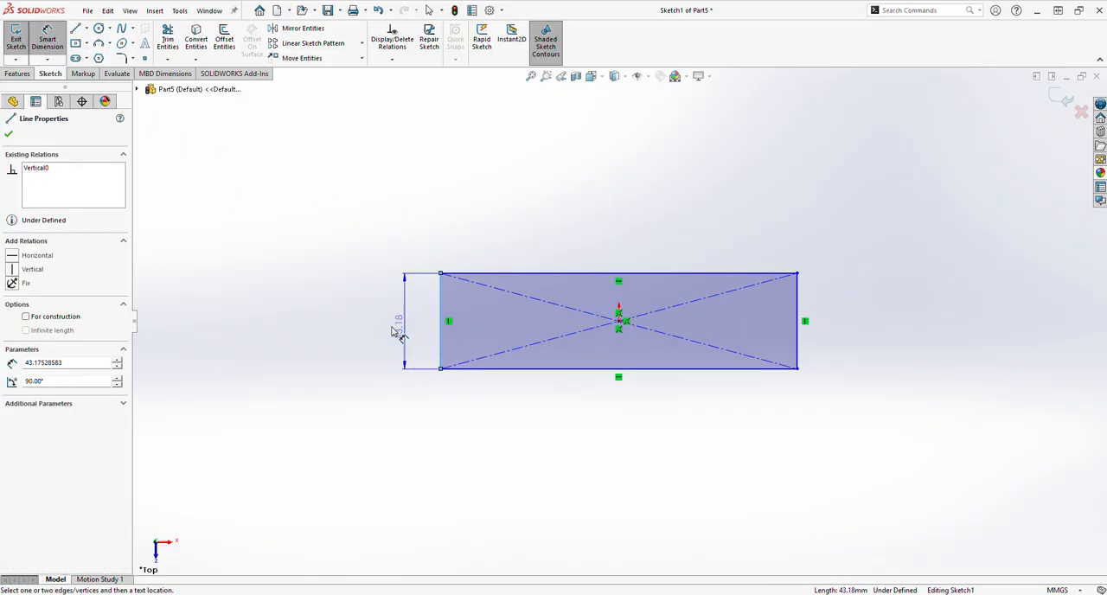
{"action": "left_click", "coordinate": [372, 321]}
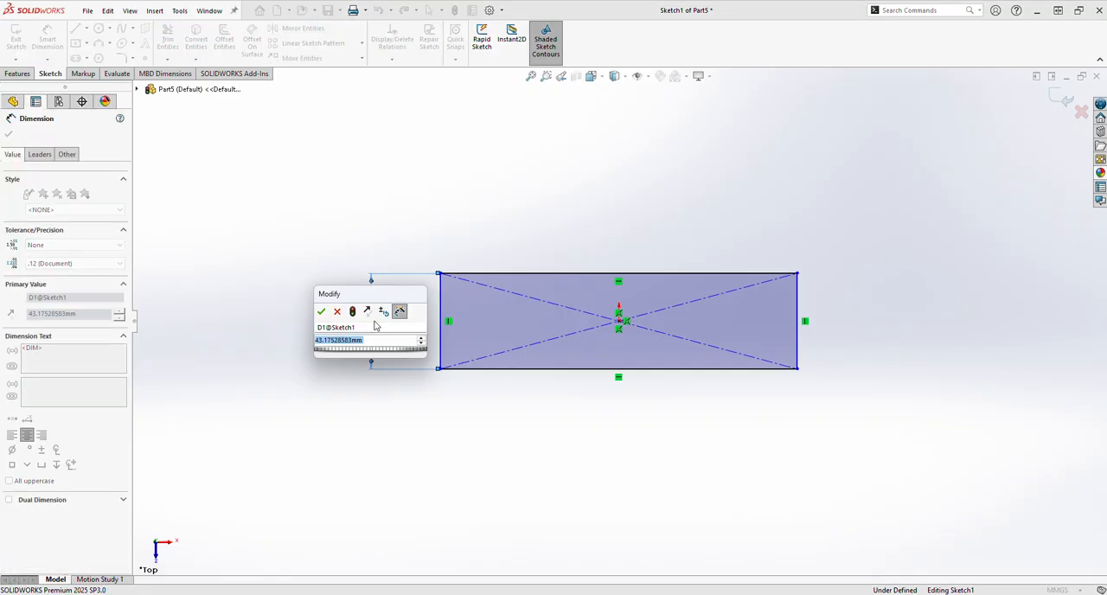
{"action": "type", "text": "2"}
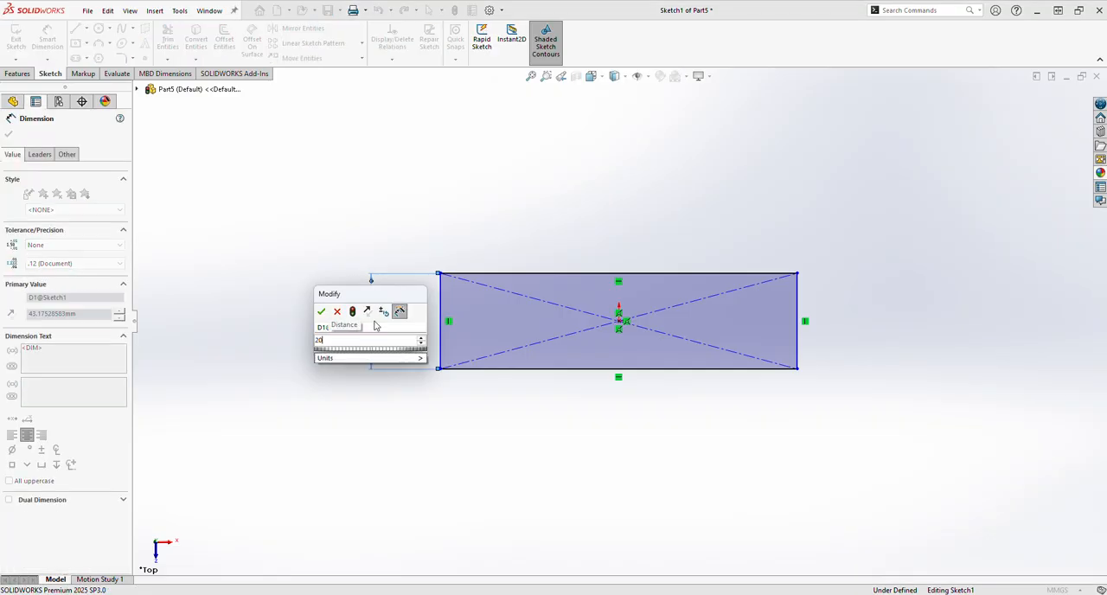
{"action": "type", "text": "0"}
{"action": "key", "text": "Return"}
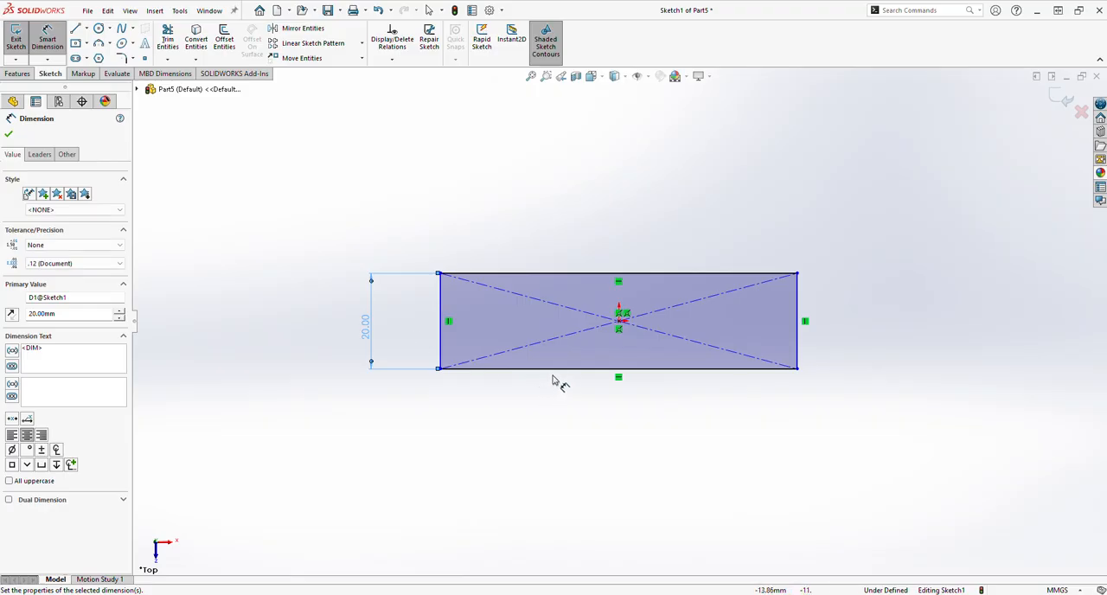
Dimension the rectangle's horizontal side to 70 mm.
{"action": "left_click", "coordinate": [558, 370]}
{"action": "left_click", "coordinate": [554, 426]}
{"action": "type", "text": "4"}
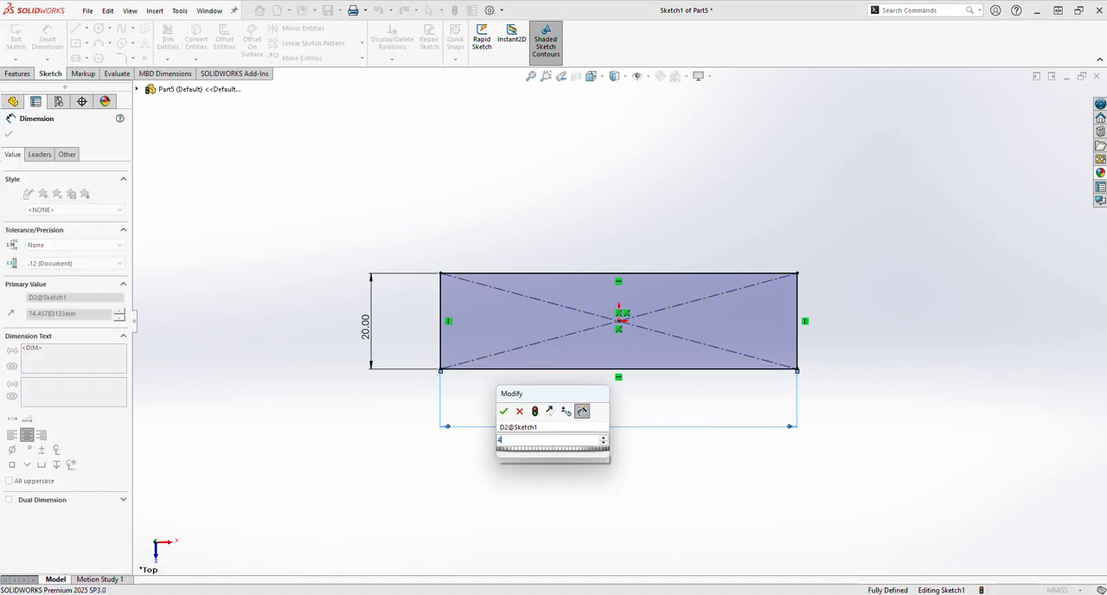
{"action": "type", "text": "0"}
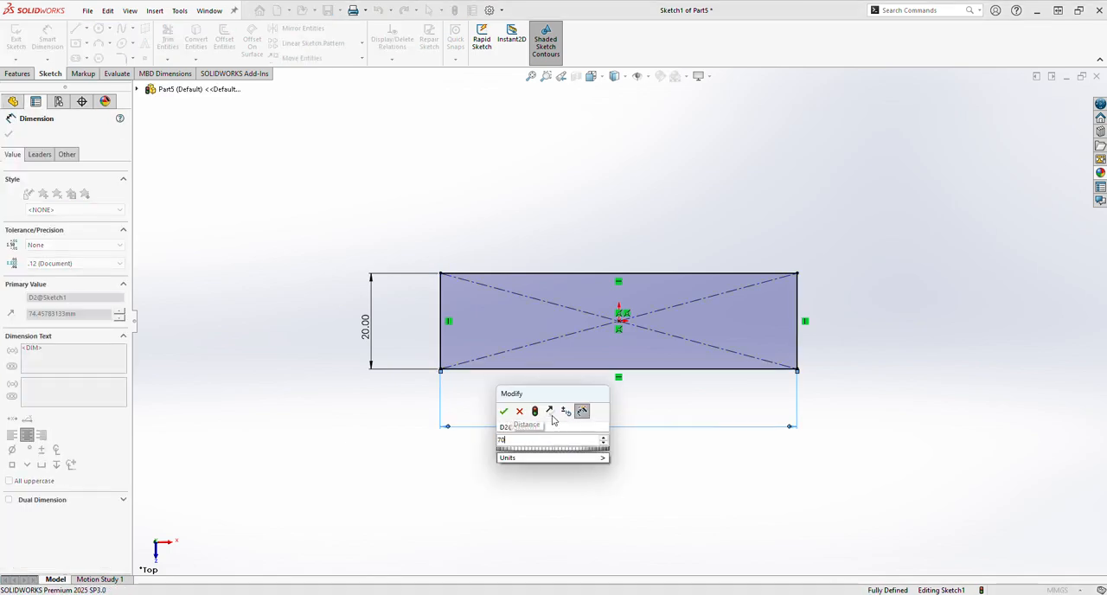
{"action": "key", "text": "Return"}
{"action": "left_click", "coordinate": [11, 136]}
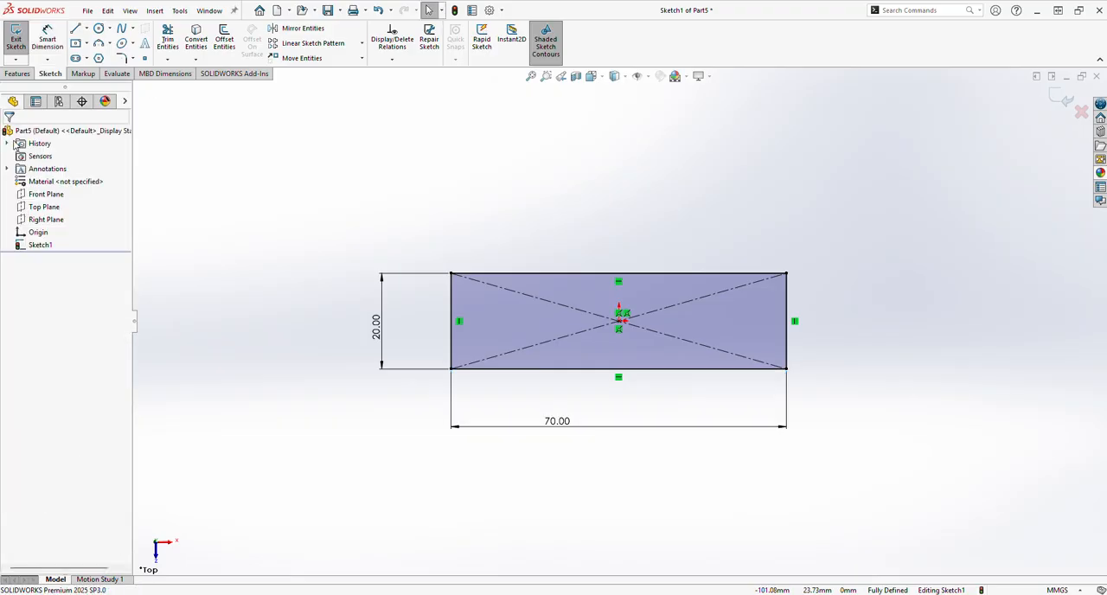
Extrude the rectangle as a 20 mm blind boss.
{"action": "left_click", "coordinate": [19, 74]}
{"action": "left_click", "coordinate": [35, 41]}
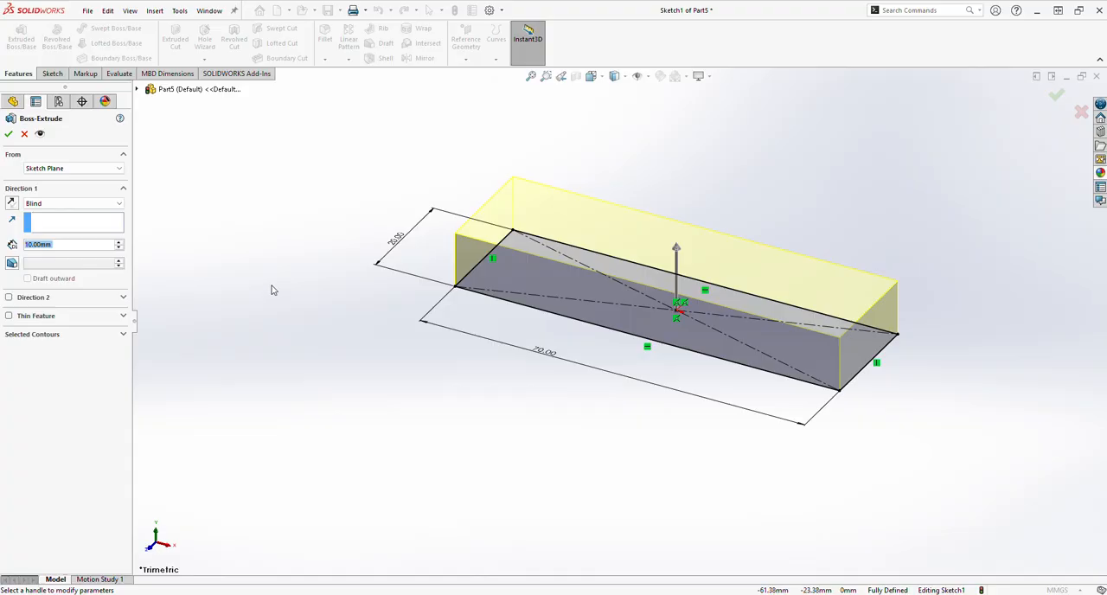
{"action": "type", "text": "20"}
{"action": "key", "text": "Return"}
{"action": "key", "text": "Return"}
{"action": "left_click", "coordinate": [411, 364]}
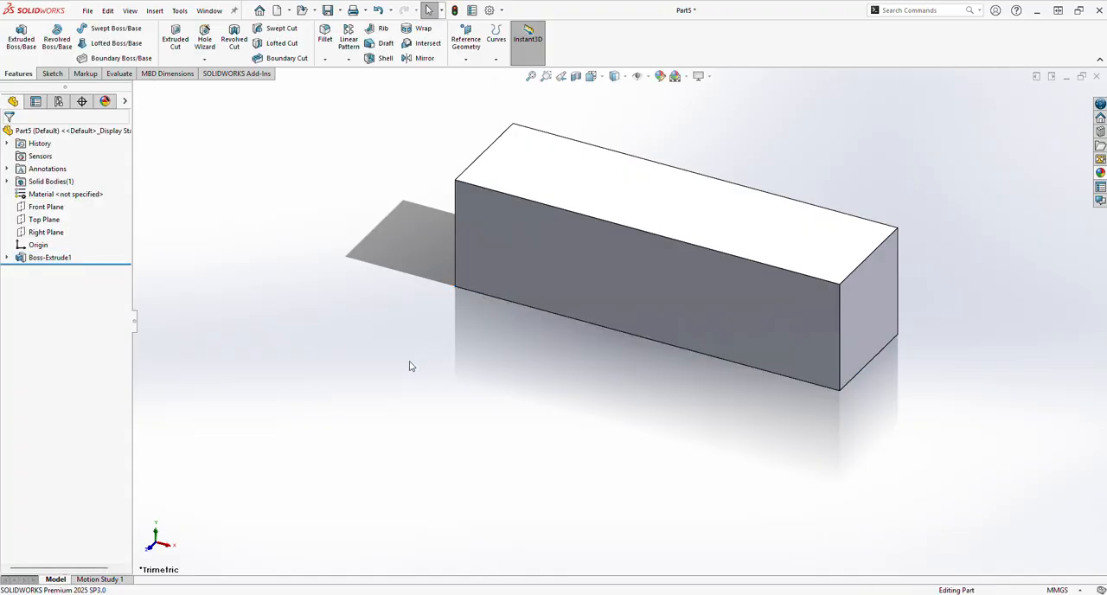
Start a sketch on the block's top face and draw a corner rectangle about 17 mm wide across its left end.
{"action": "left_click", "coordinate": [529, 45]}
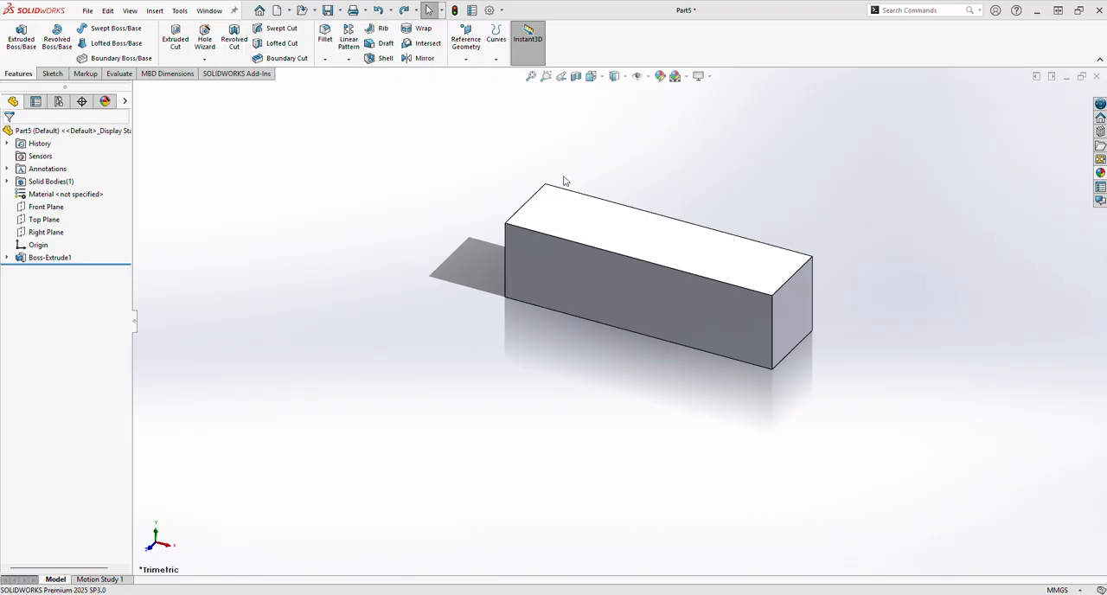
{"action": "left_click", "coordinate": [568, 192]}
{"action": "left_click", "coordinate": [629, 193]}
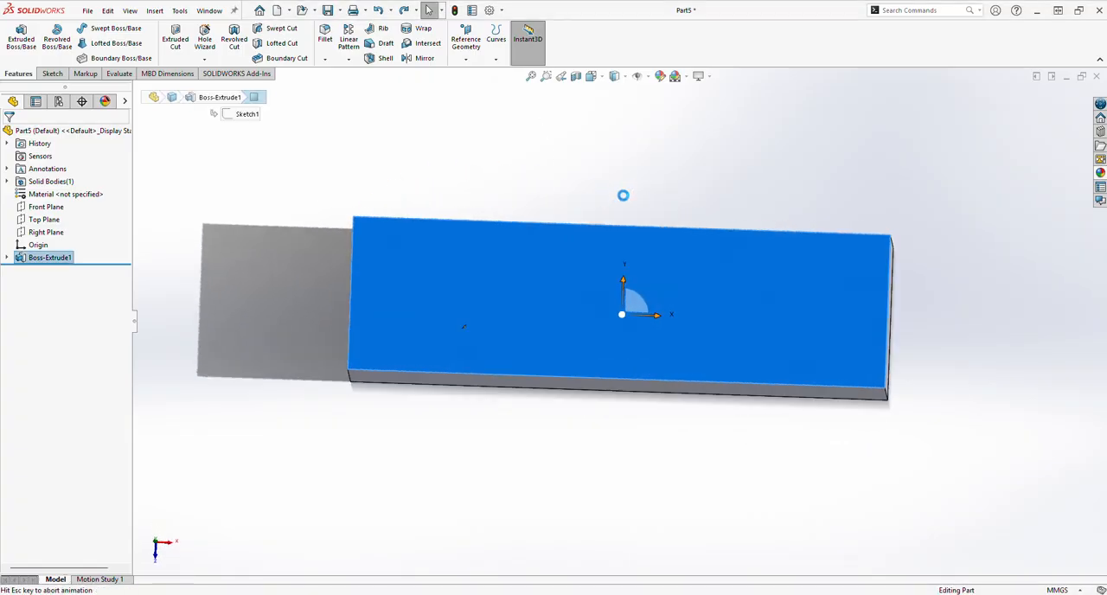
{"action": "left_click", "coordinate": [87, 44]}
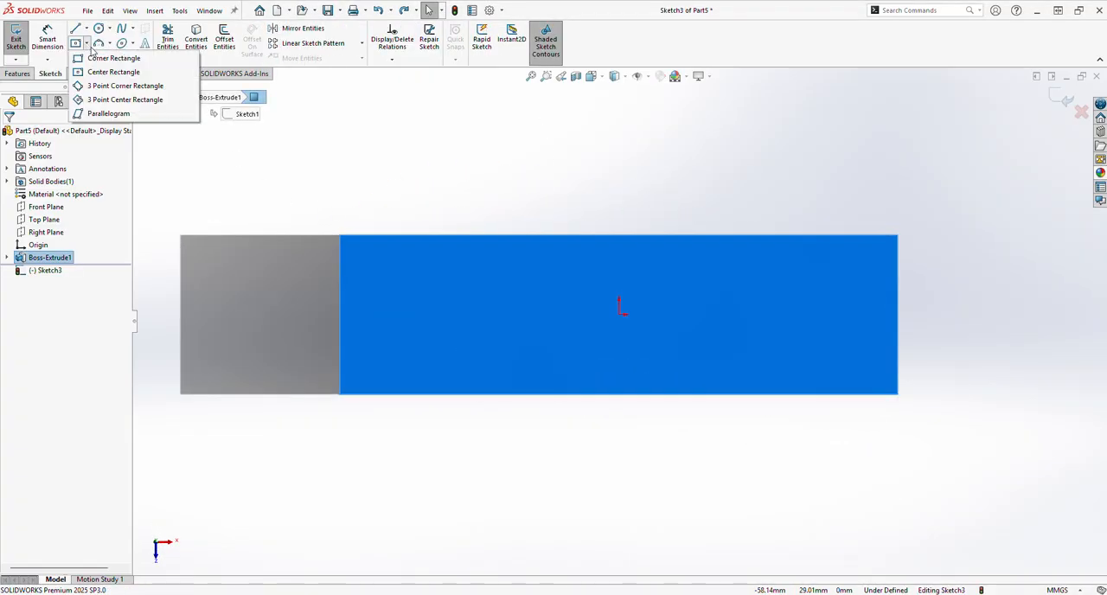
{"action": "left_click", "coordinate": [112, 54]}
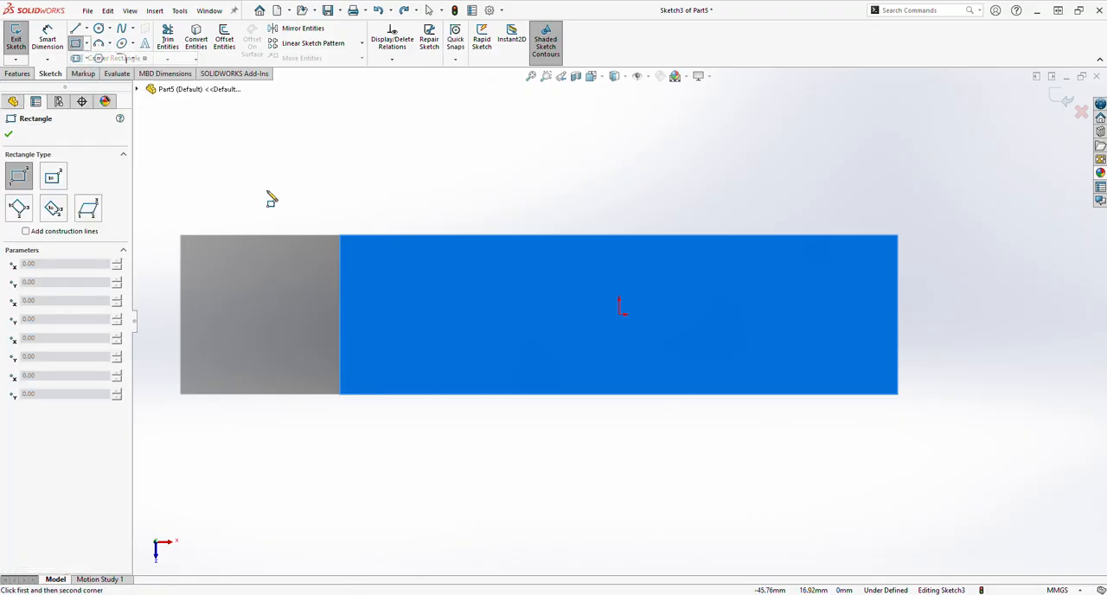
{"action": "left_click", "coordinate": [340, 235]}
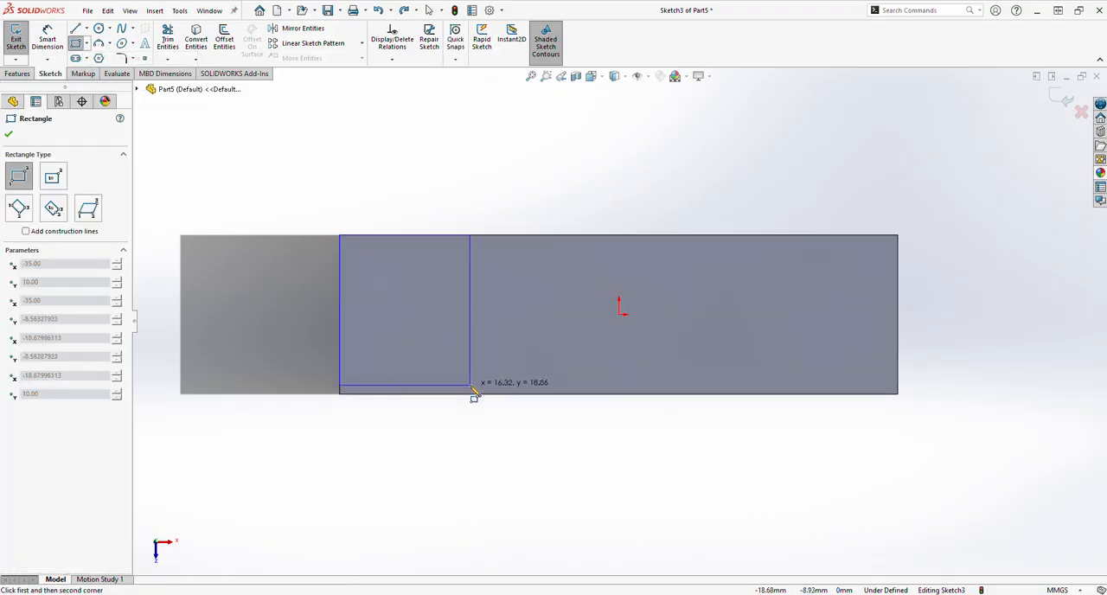
{"action": "left_click", "coordinate": [473, 395]}
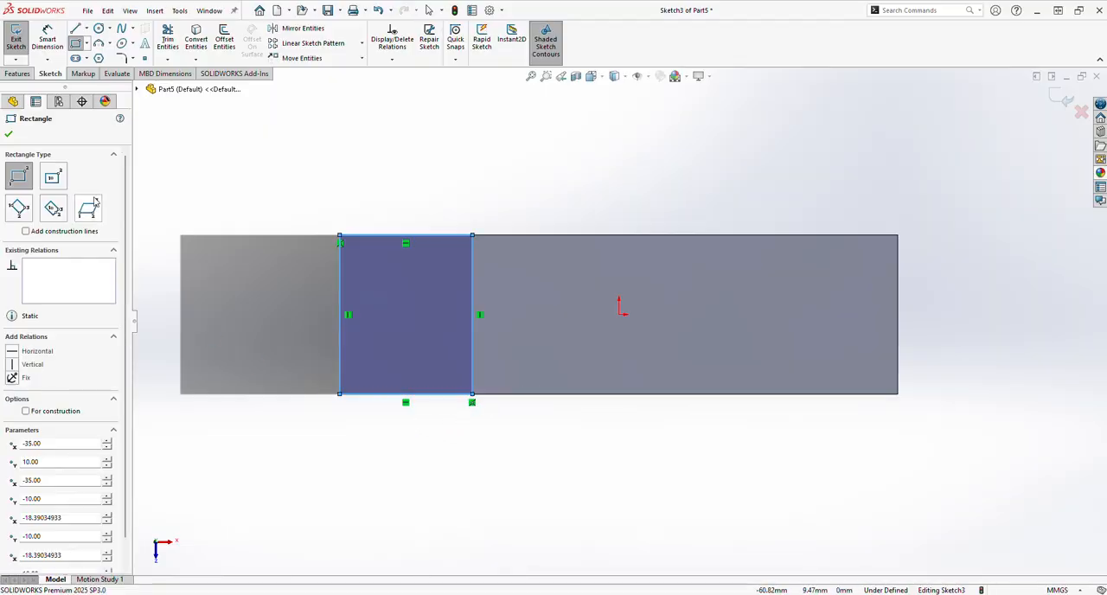
{"action": "left_click", "coordinate": [10, 134]}
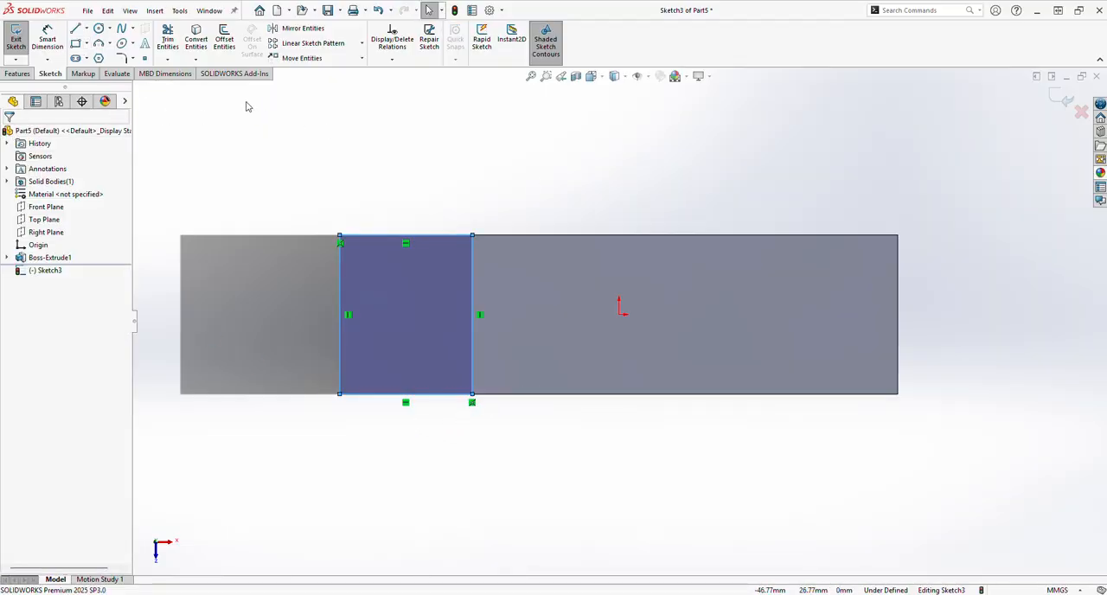
Draw a second corner rectangle about 13 mm wide across the right end of the block's top face.
{"action": "left_click", "coordinate": [86, 43]}
{"action": "left_click", "coordinate": [108, 55]}
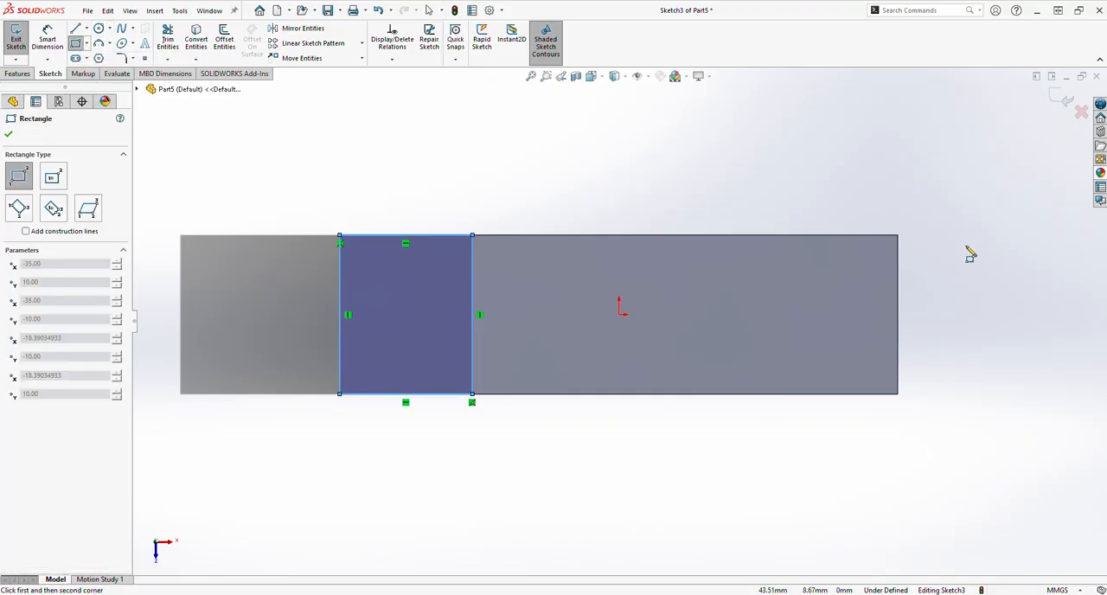
{"action": "left_click", "coordinate": [898, 236]}
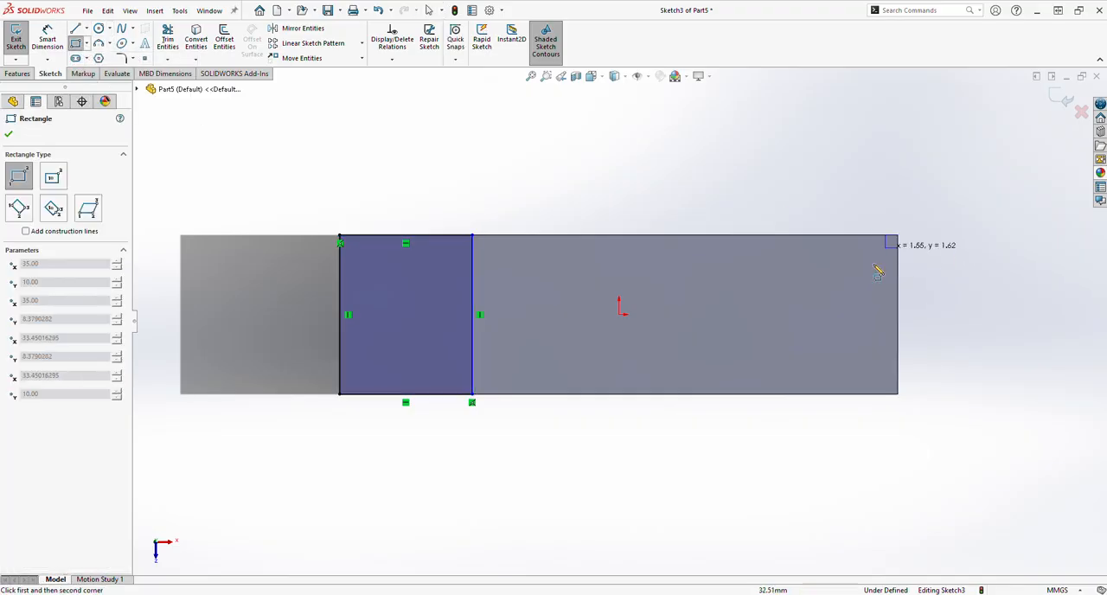
{"action": "left_click", "coordinate": [796, 395]}
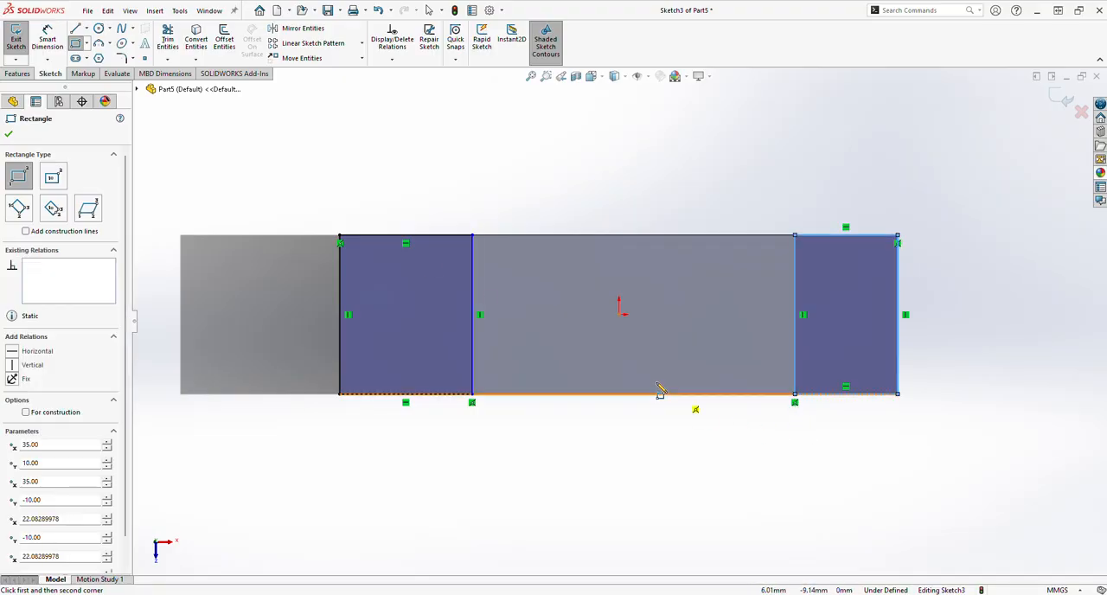
Dimension the left end rectangle's width to 10 mm.
{"action": "left_click", "coordinate": [48, 39]}
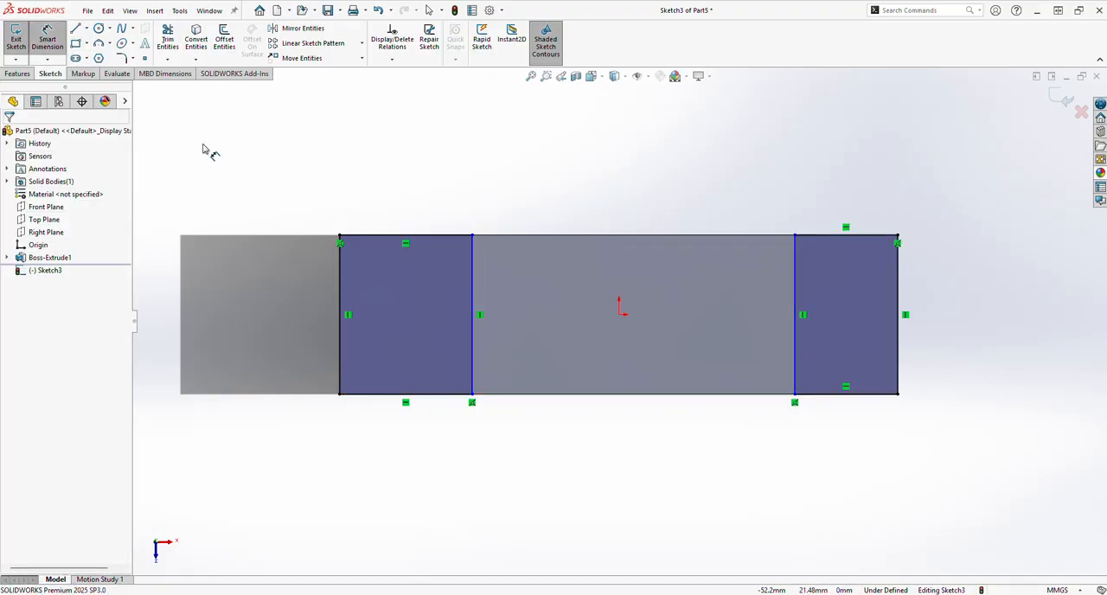
{"action": "left_click", "coordinate": [409, 235]}
{"action": "left_click", "coordinate": [413, 195]}
{"action": "type", "text": "10"}
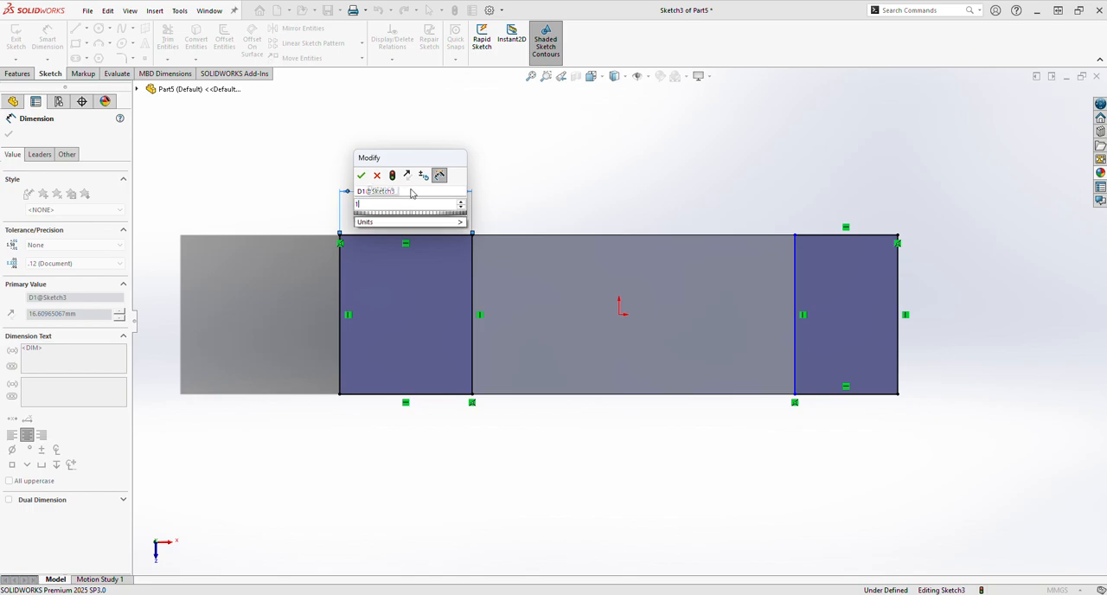
{"action": "key", "text": "Return"}
Add driven length dimensions to the inner vertical edges of both end rectangles.
{"action": "left_click", "coordinate": [420, 287]}
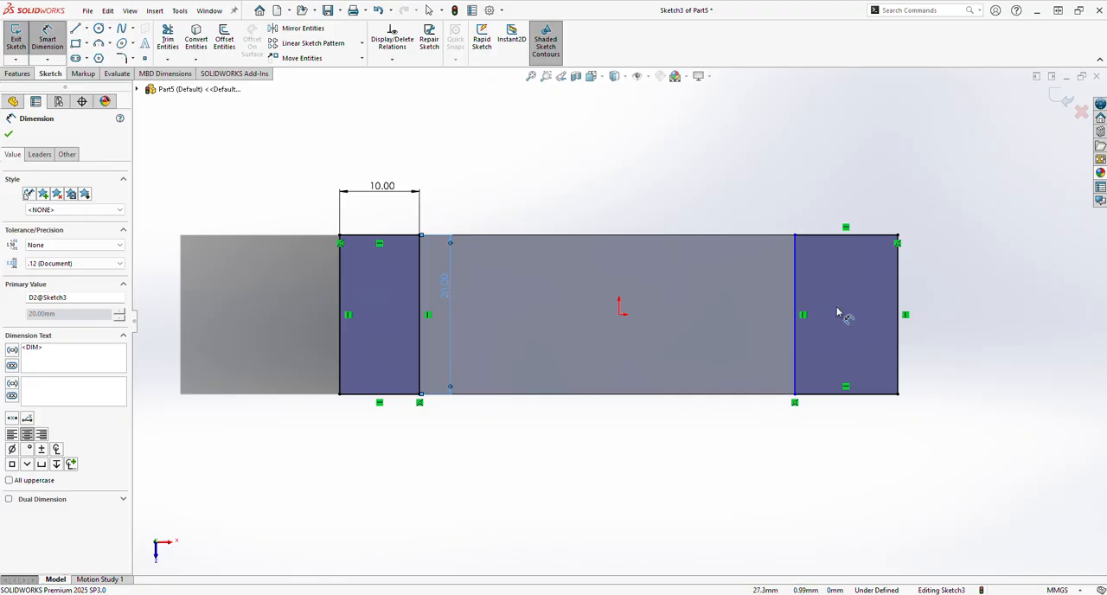
{"action": "left_click", "coordinate": [797, 315]}
{"action": "left_click", "coordinate": [754, 318]}
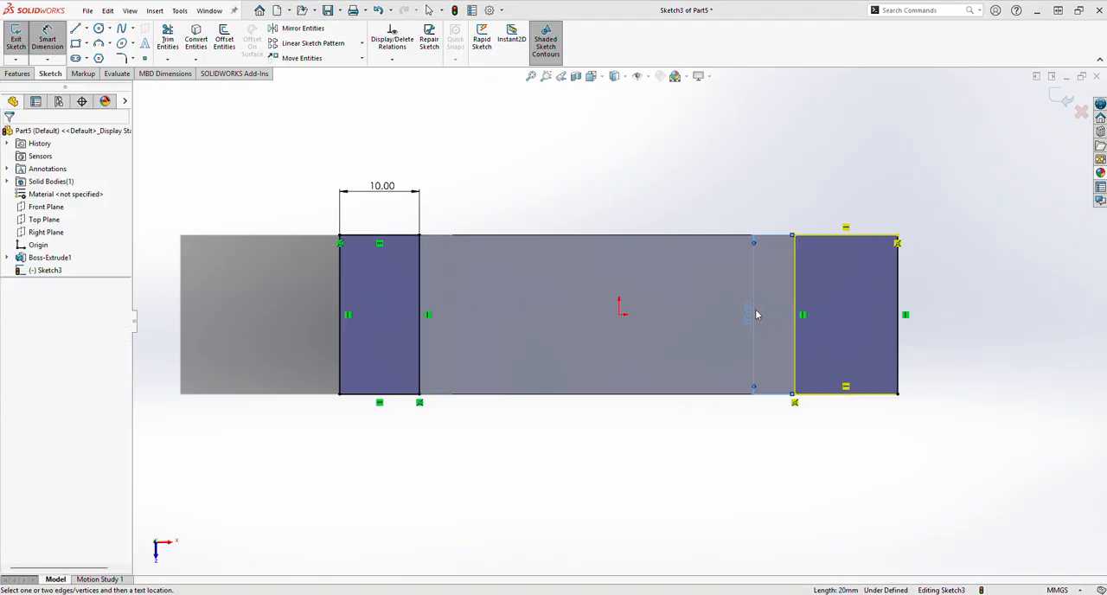
{"action": "key", "text": "Escape"}
Dimension the right end rectangle's width to 10 mm.
{"action": "left_click", "coordinate": [835, 236]}
{"action": "left_click", "coordinate": [832, 198]}
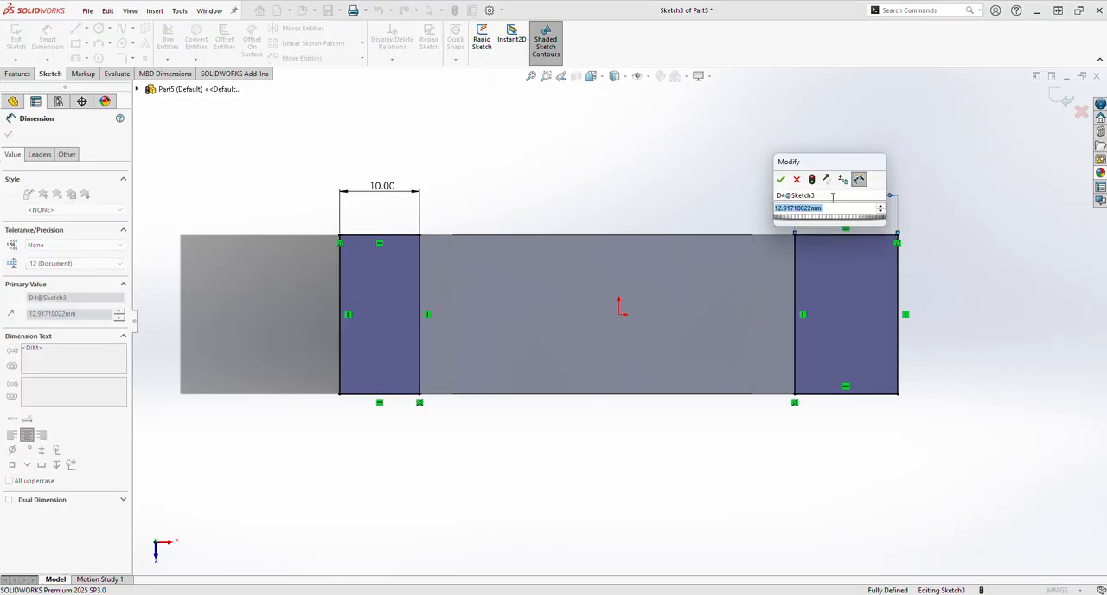
{"action": "type", "text": "10"}
{"action": "key", "text": "Return"}
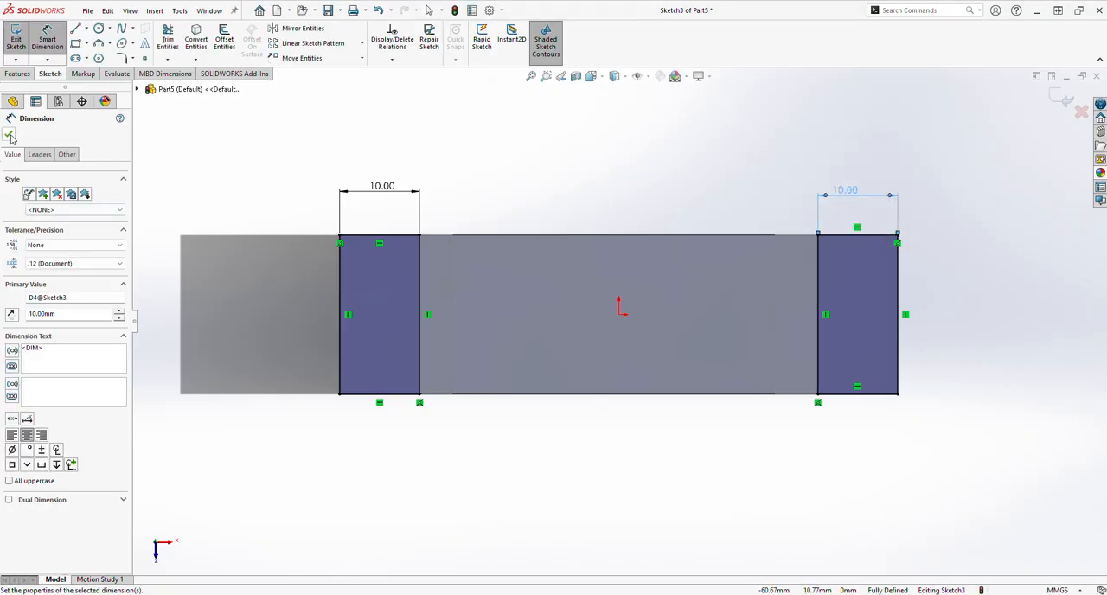
{"action": "left_click", "coordinate": [8, 135]}
Extrude the two end rectangles 20 mm upward from the block's top face, merged with the block.
{"action": "left_click", "coordinate": [17, 73]}
{"action": "left_click", "coordinate": [21, 38]}
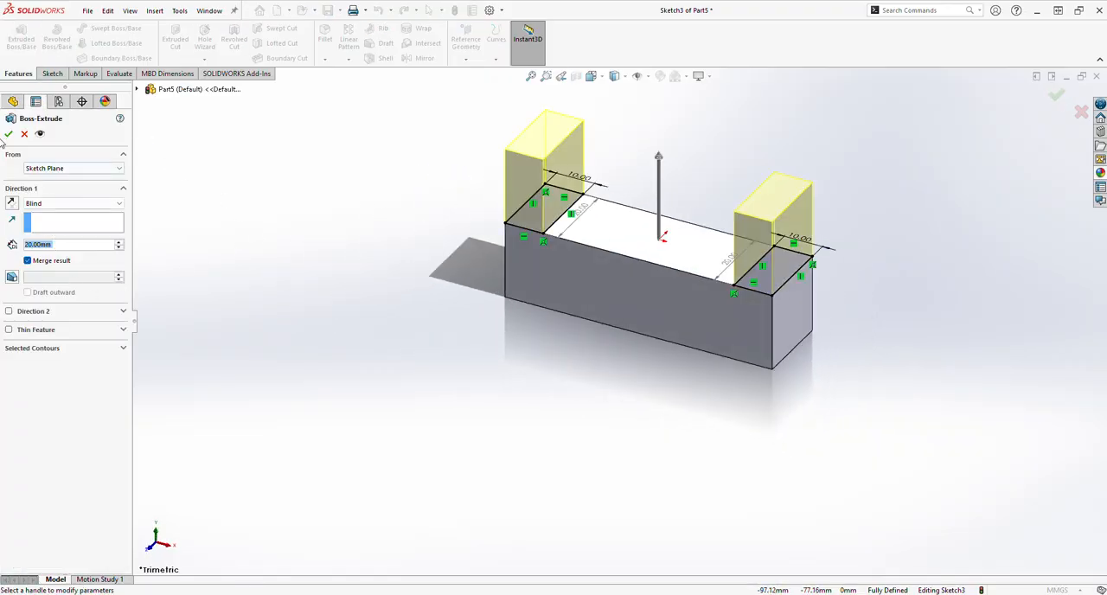
{"action": "left_click", "coordinate": [8, 134]}
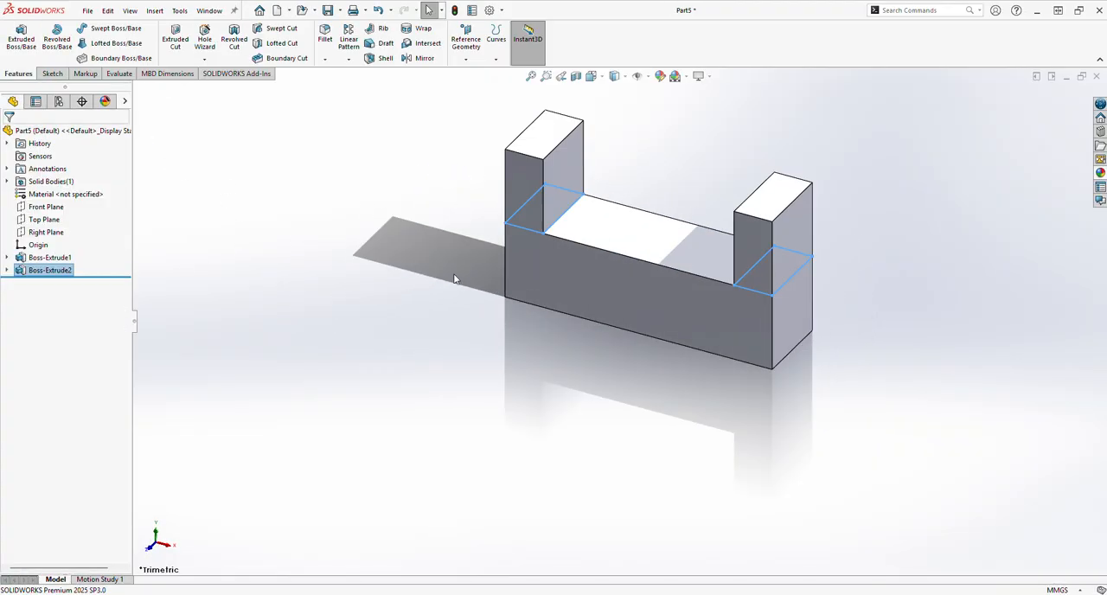
Start a sketch on the left arm's inner face and draw a circle about 11 mm in diameter, vertically above the origin.
{"action": "left_click", "coordinate": [560, 197]}
{"action": "left_click", "coordinate": [607, 163]}
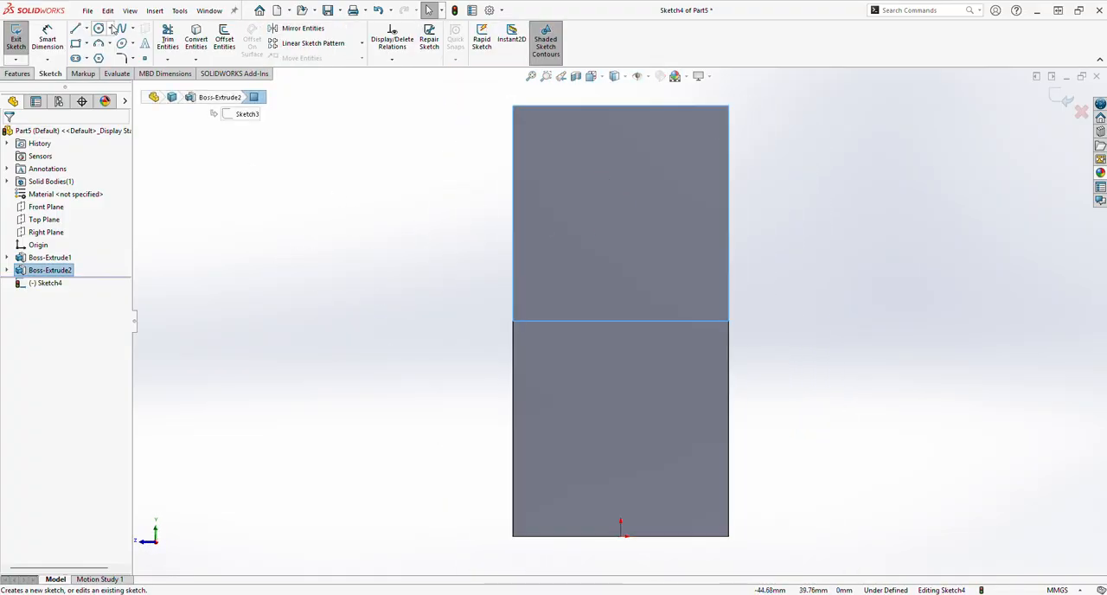
{"action": "left_click", "coordinate": [99, 29]}
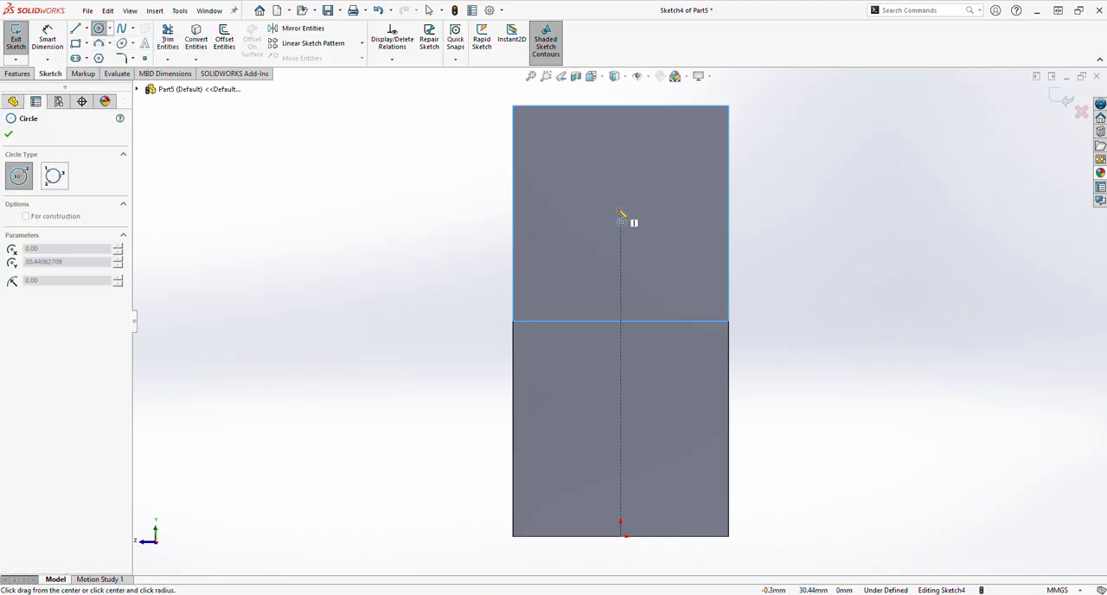
{"action": "left_click", "coordinate": [620, 208]}
{"action": "left_click", "coordinate": [680, 212]}
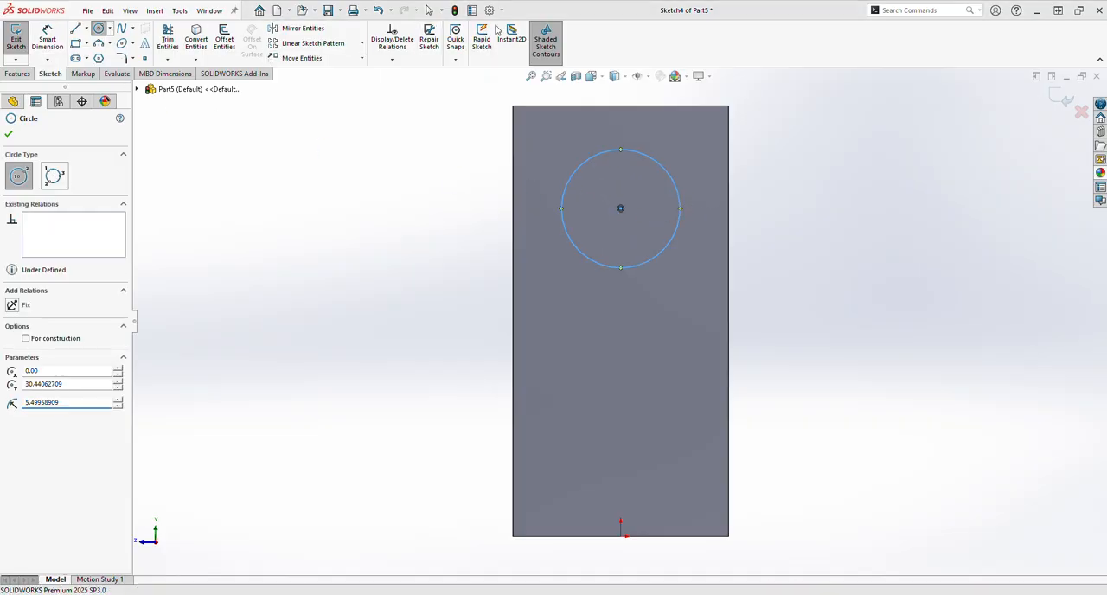
Dimension the circle's diameter to 10 mm.
{"action": "left_click", "coordinate": [50, 42]}
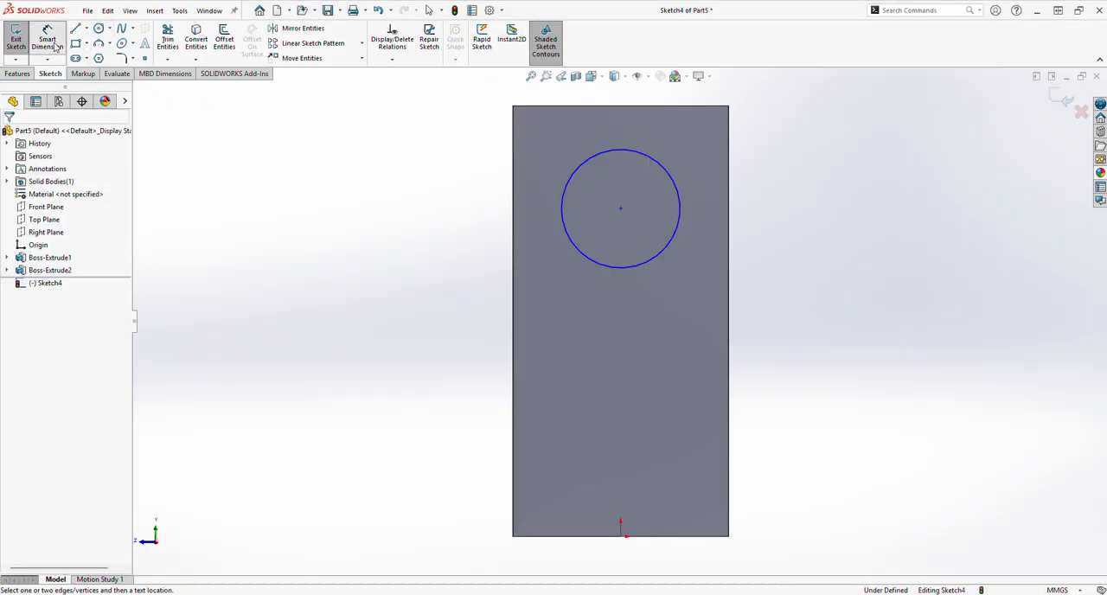
{"action": "left_click", "coordinate": [602, 264]}
{"action": "left_click", "coordinate": [427, 320]}
{"action": "type", "text": "10"}
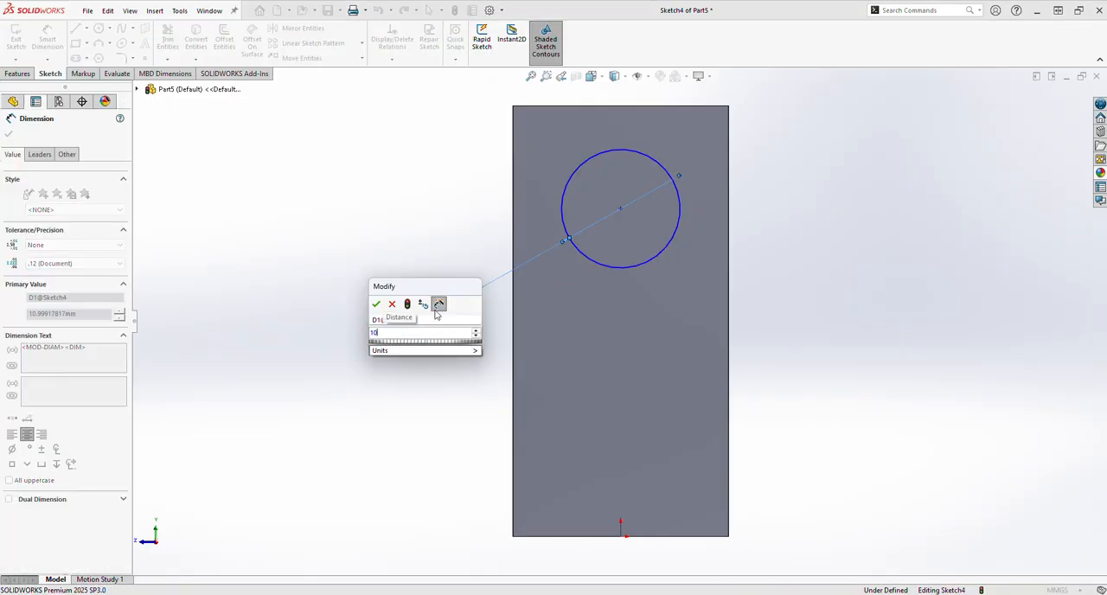
{"action": "key", "text": "Return"}
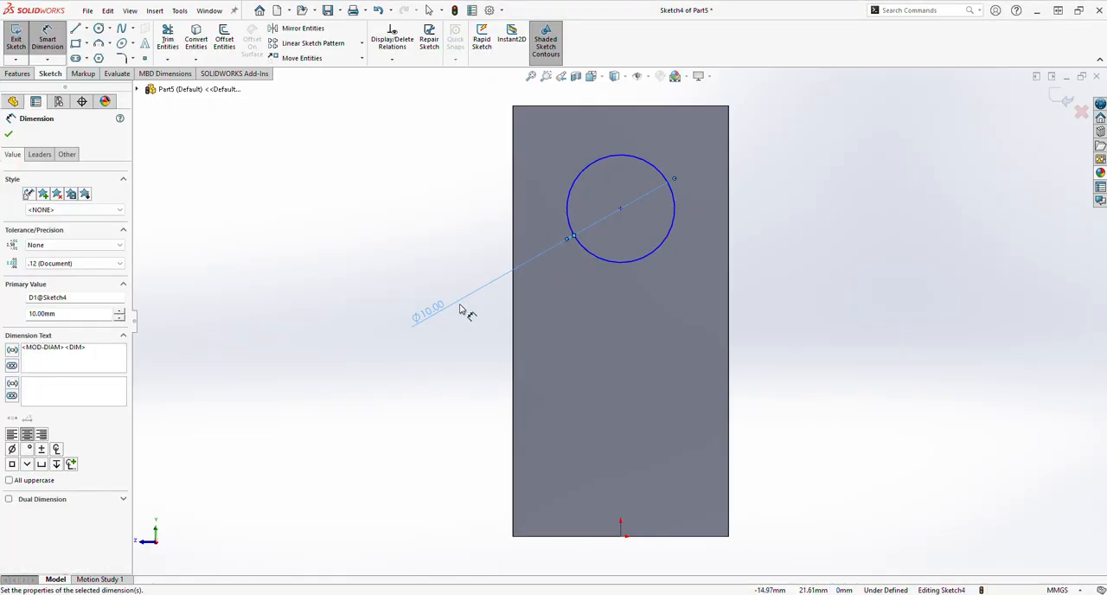
Dimension the circle's centre 10 mm horizontally from the arm's left vertical edge.
{"action": "left_click", "coordinate": [620, 210]}
{"action": "left_click", "coordinate": [514, 219]}
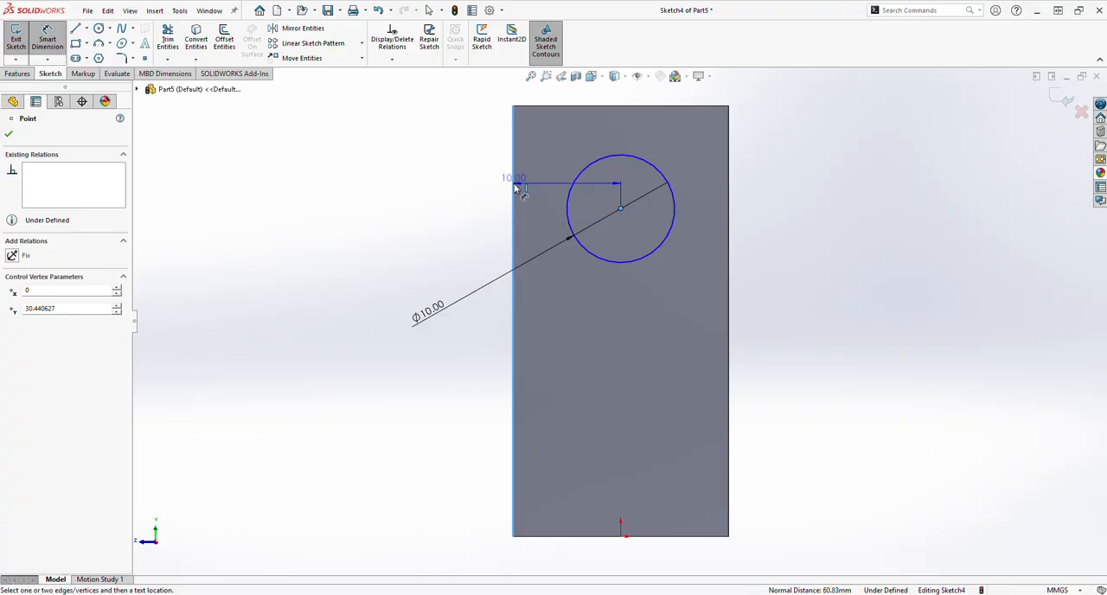
{"action": "left_click", "coordinate": [532, 100]}
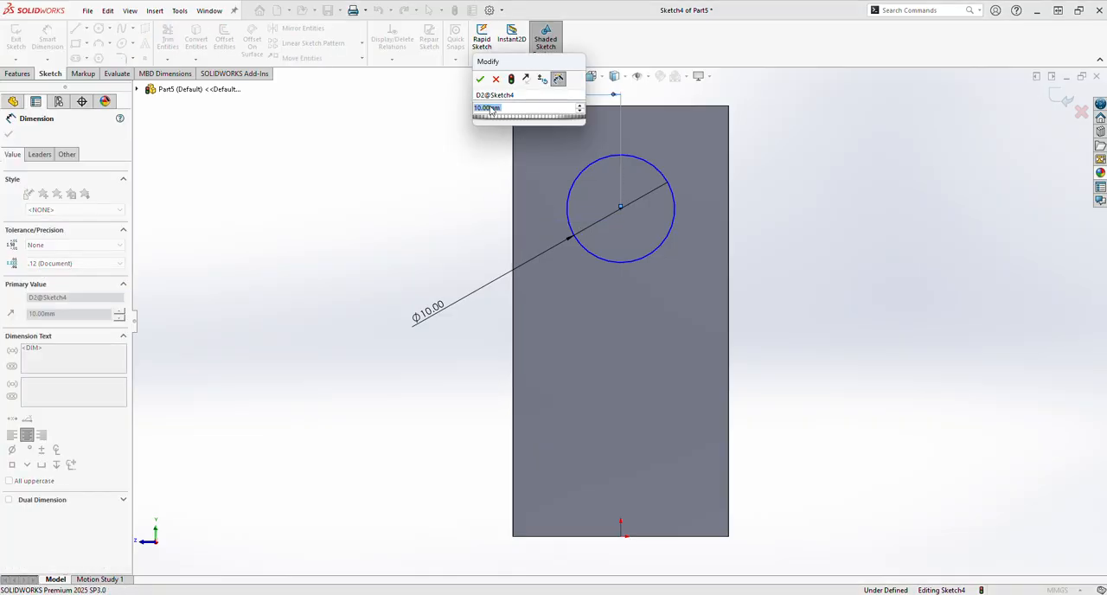
{"action": "left_click", "coordinate": [479, 79]}
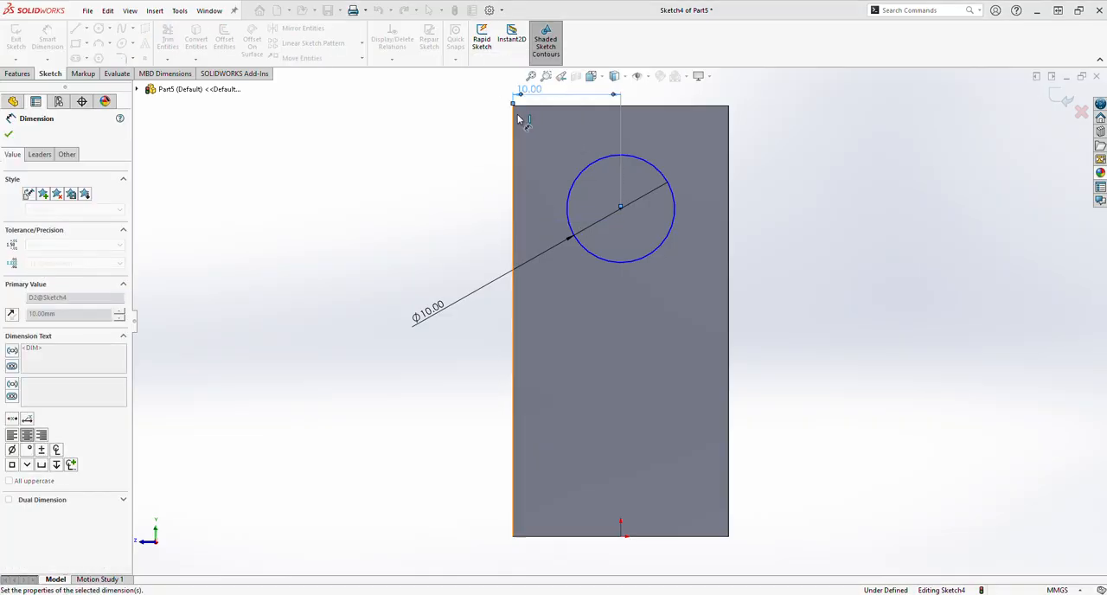
Dimension the circle's centre 30 mm above the block's bottom edge.
{"action": "left_click", "coordinate": [621, 210]}
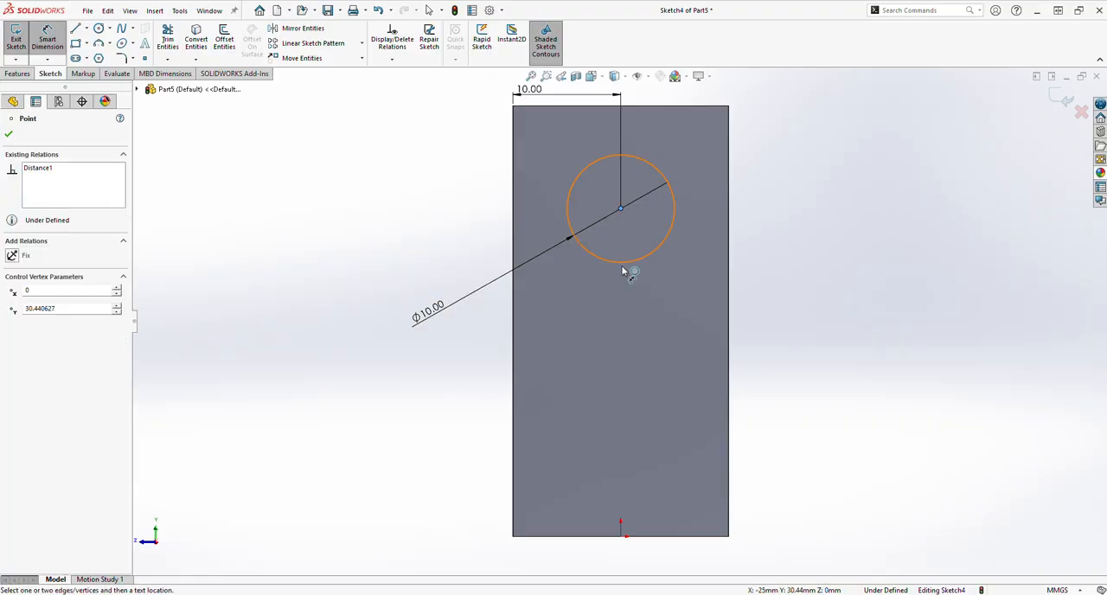
{"action": "left_click", "coordinate": [628, 536]}
{"action": "left_click", "coordinate": [772, 499]}
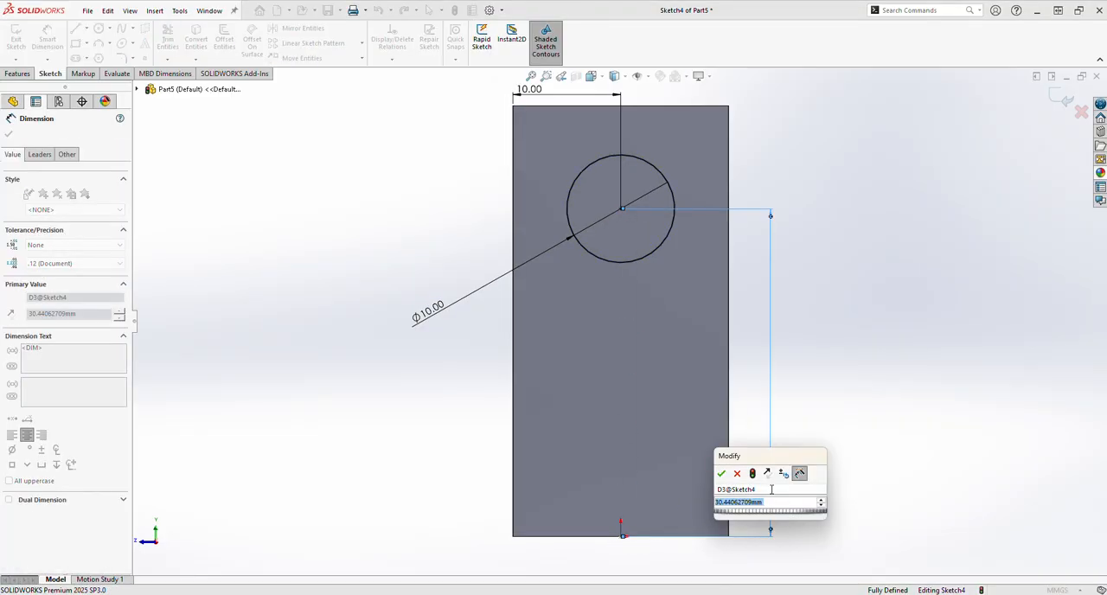
{"action": "type", "text": "30"}
{"action": "key", "text": "Return"}
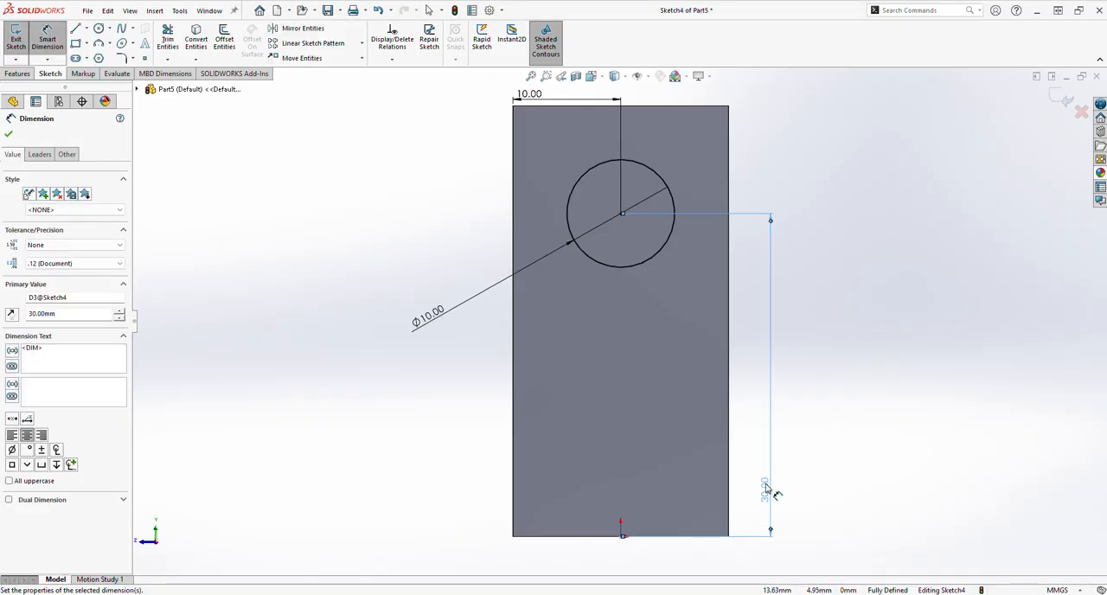
{"action": "left_click", "coordinate": [12, 137]}
Extrude the circle 50 mm to form a cylindrical bar reaching across to the opposite arm.
{"action": "left_click", "coordinate": [20, 74]}
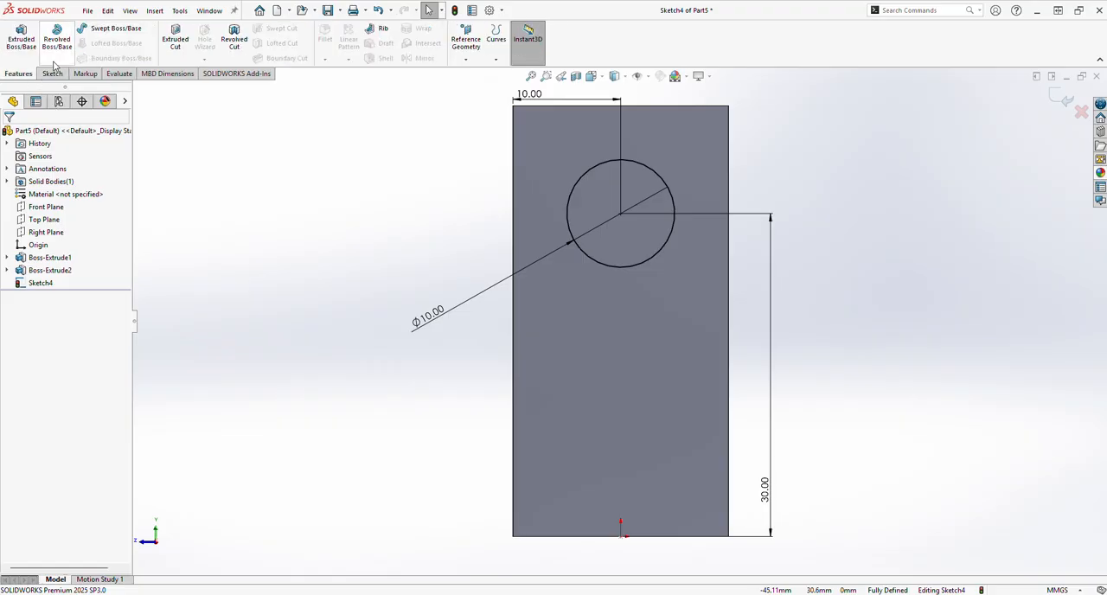
{"action": "left_click", "coordinate": [20, 39]}
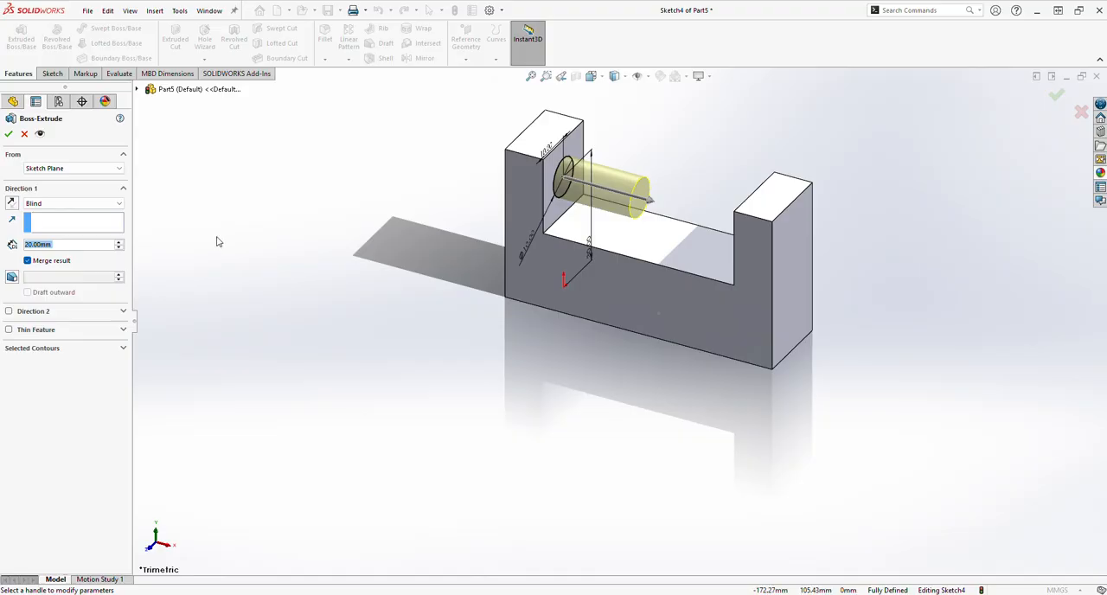
{"action": "type", "text": "50"}
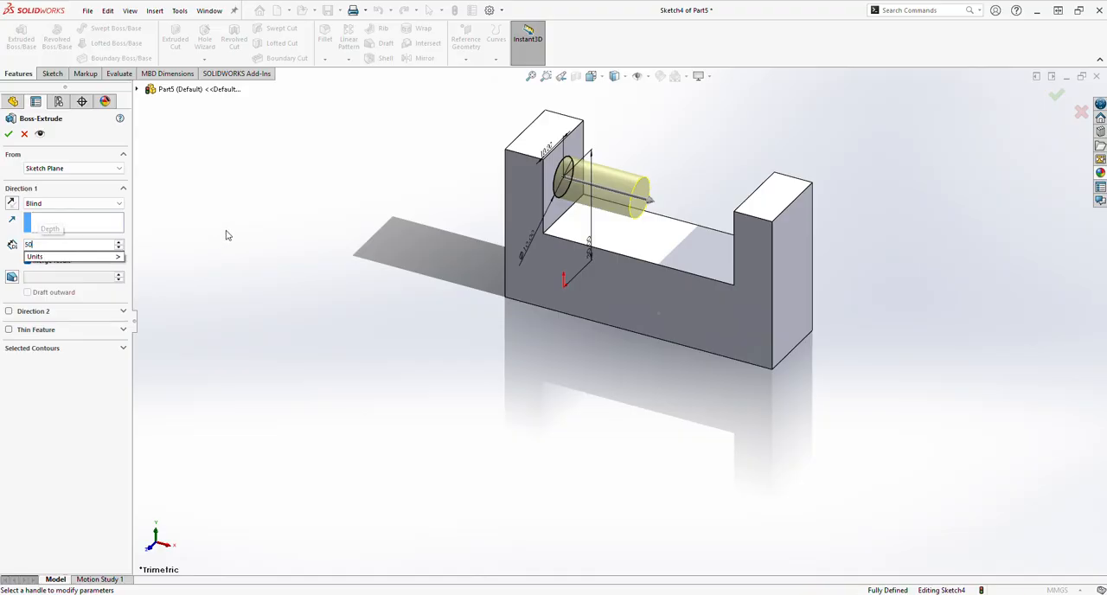
{"action": "key", "text": "Return"}
{"action": "key", "text": "Return"}
{"action": "left_click", "coordinate": [426, 345]}
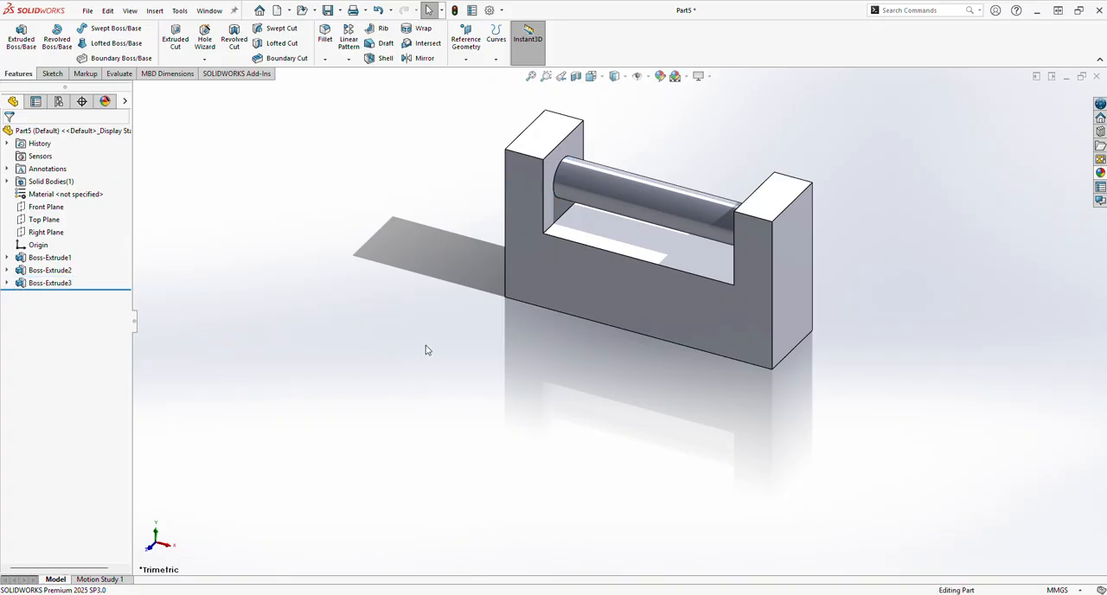
Start a sketch on the part's front face and draw a horizontal centerline about 56 mm long across the base, below the bar.
{"action": "middle_click_drag", "start_coordinate": [425, 345], "coordinate": [482, 313]}
{"action": "scroll", "coordinate": [614, 307], "scroll_direction": "up", "scroll_amount": 2}
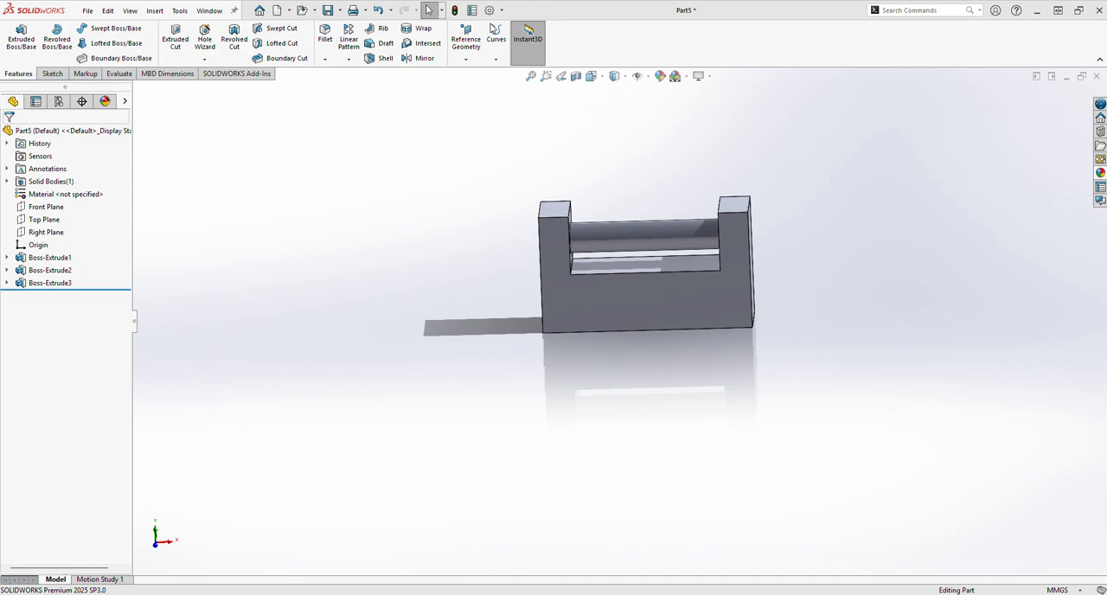
{"action": "left_click", "coordinate": [593, 302]}
{"action": "left_click", "coordinate": [648, 268]}
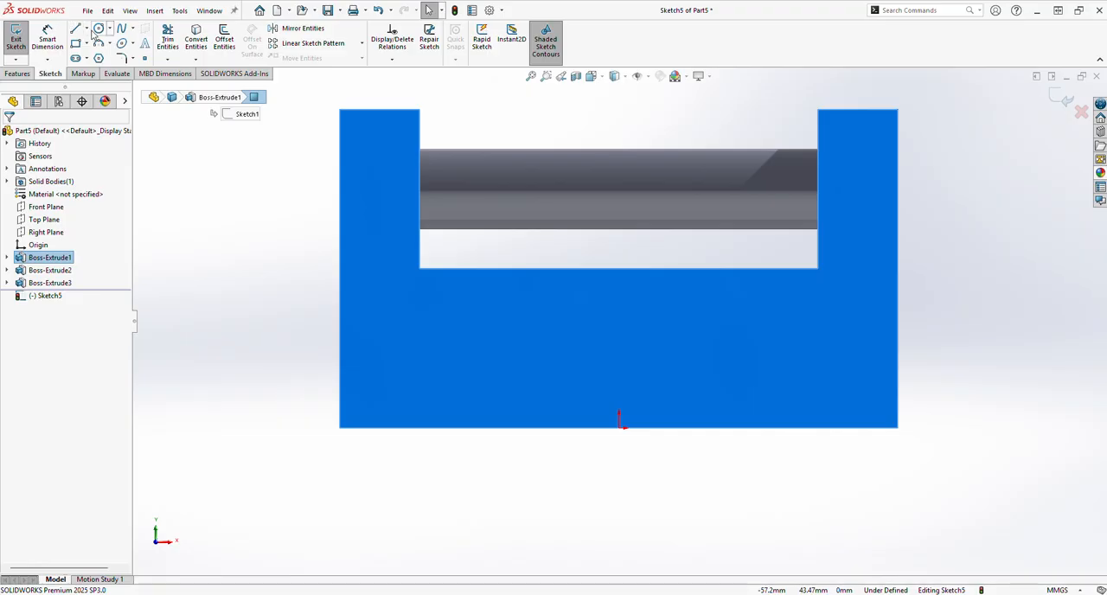
{"action": "left_click", "coordinate": [86, 30]}
{"action": "left_click", "coordinate": [103, 57]}
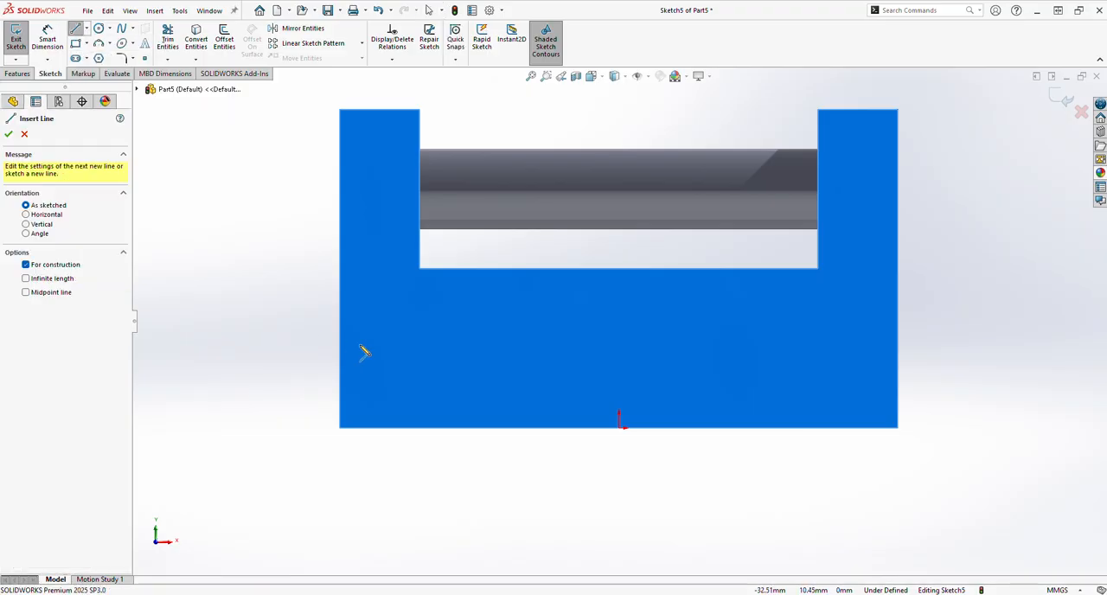
{"action": "left_click", "coordinate": [410, 348]}
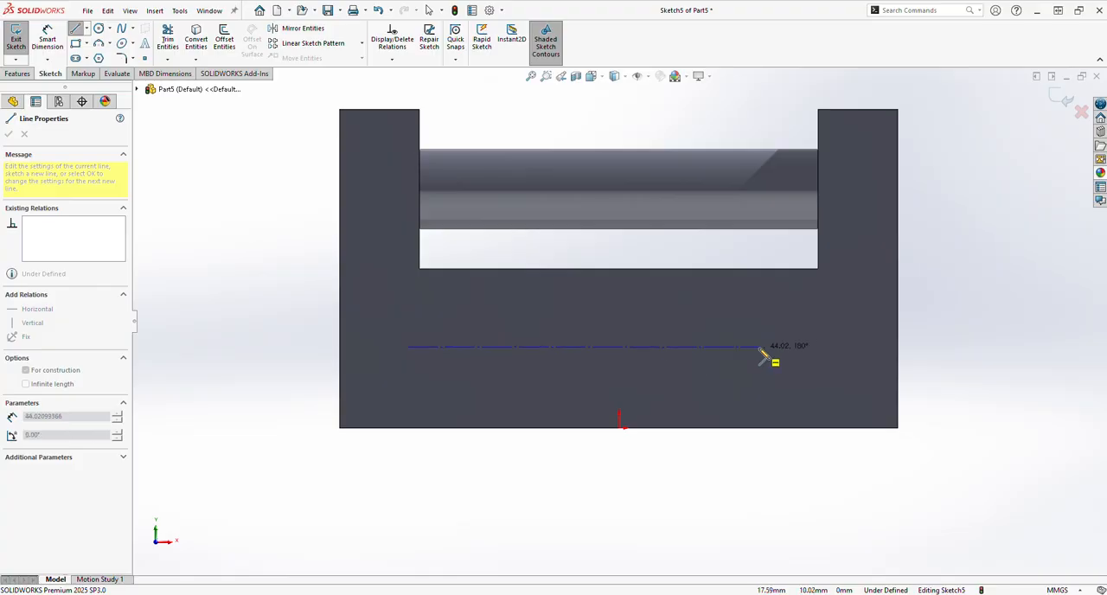
{"action": "left_click", "coordinate": [854, 349]}
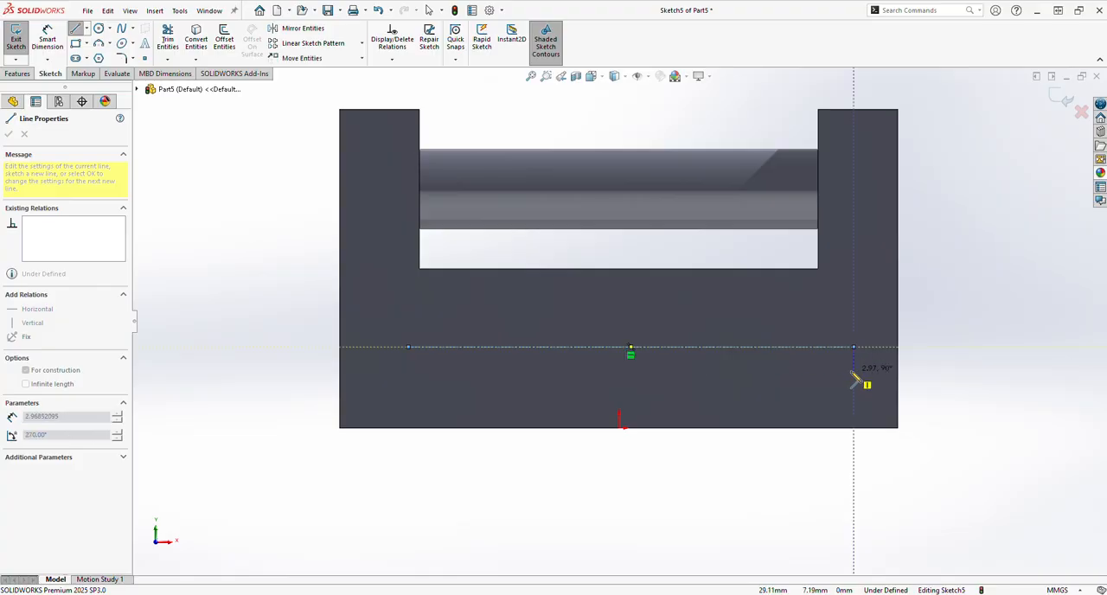
{"action": "right_click", "coordinate": [858, 374]}
{"action": "left_click", "coordinate": [869, 380]}
{"action": "key", "text": "Escape"}
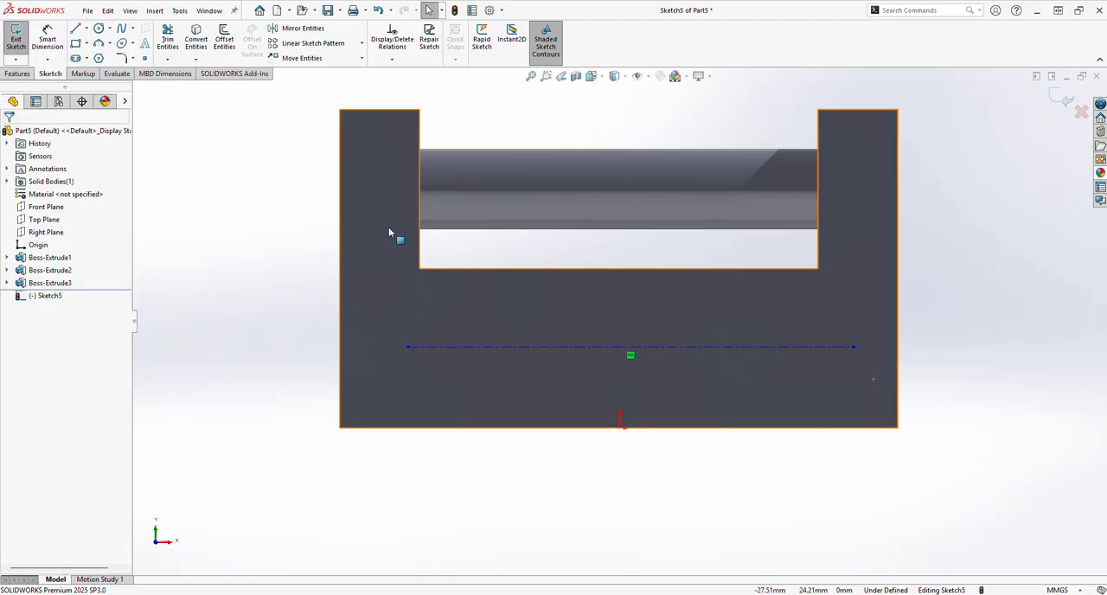
Draw two center rectangles on the centerline, about 12 by 13 mm at its left end and about 6 by 10 mm near its right end.
{"action": "left_click", "coordinate": [87, 44]}
{"action": "left_click", "coordinate": [129, 141]}
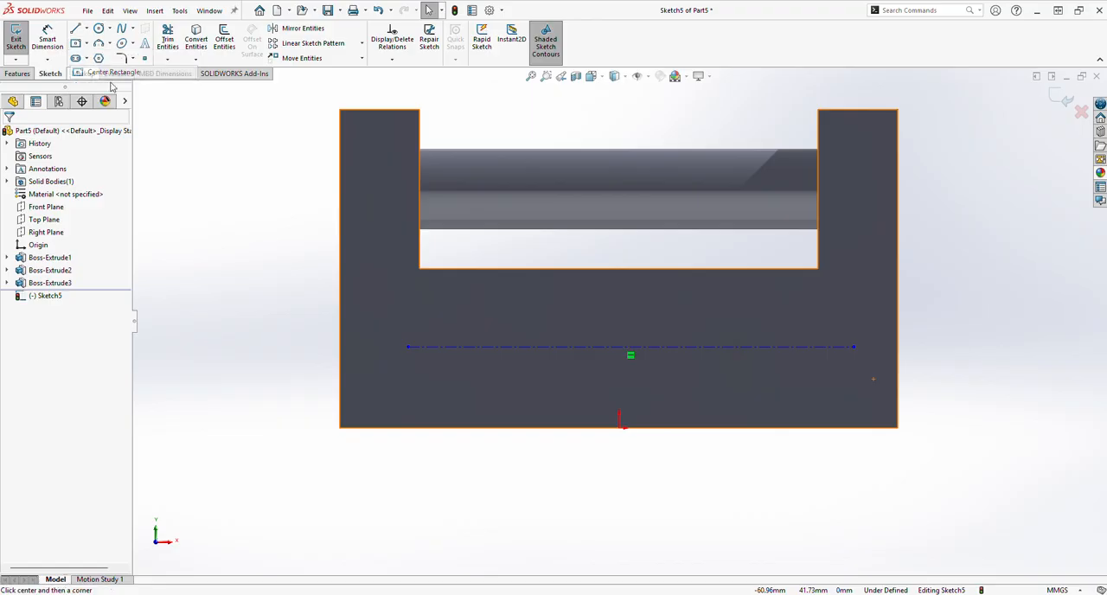
{"action": "left_click", "coordinate": [407, 347]}
{"action": "left_click", "coordinate": [455, 295]}
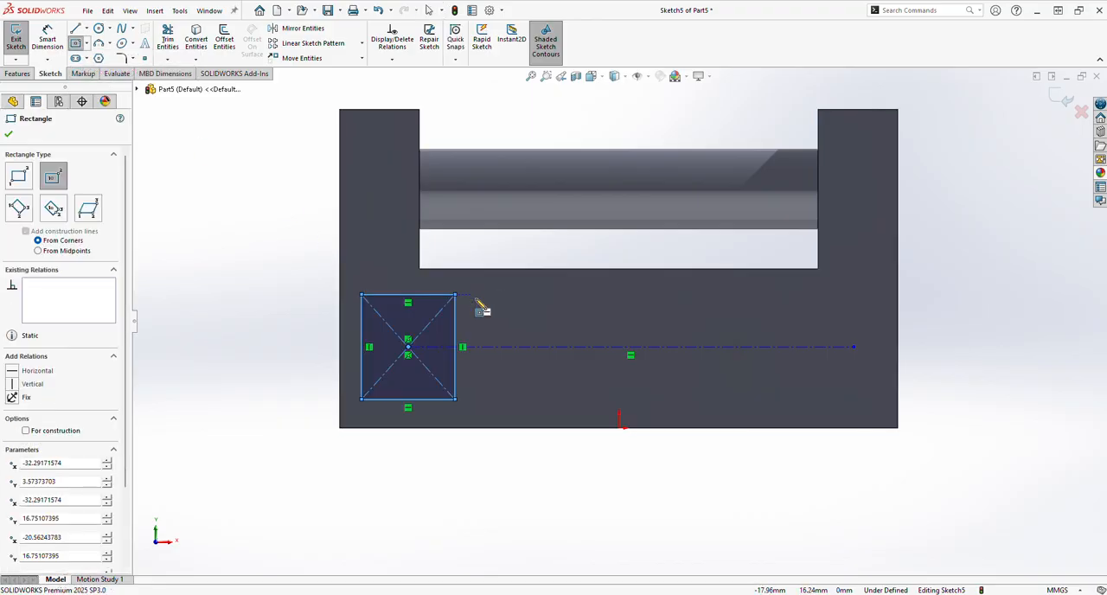
{"action": "left_click", "coordinate": [828, 347]}
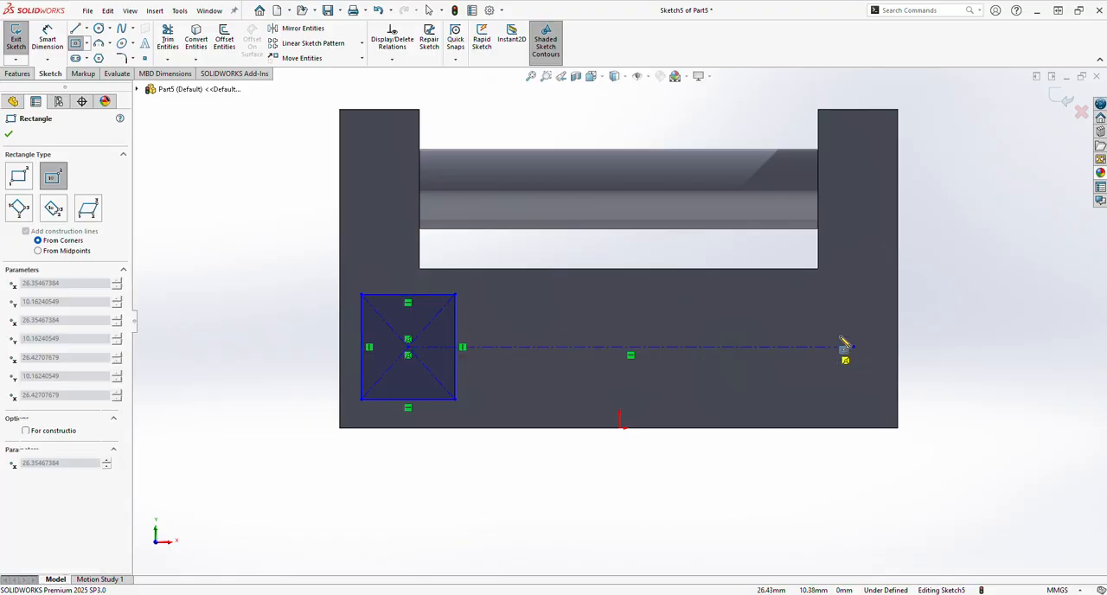
{"action": "left_click", "coordinate": [854, 305]}
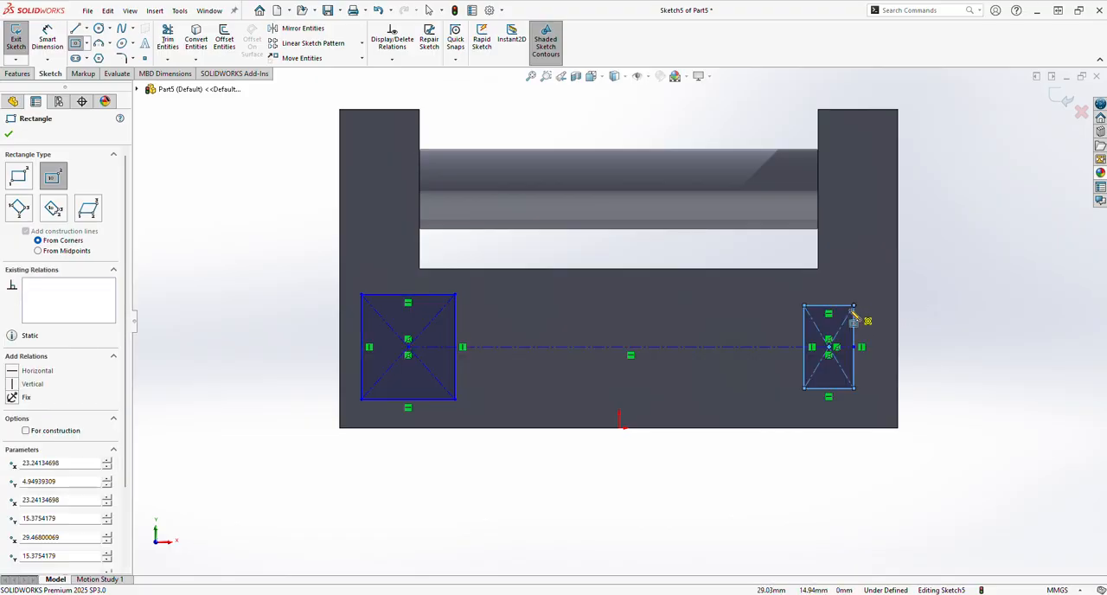
Dimension the left center rectangle's width to 10 mm.
{"action": "left_click", "coordinate": [57, 44]}
{"action": "left_click", "coordinate": [404, 299]}
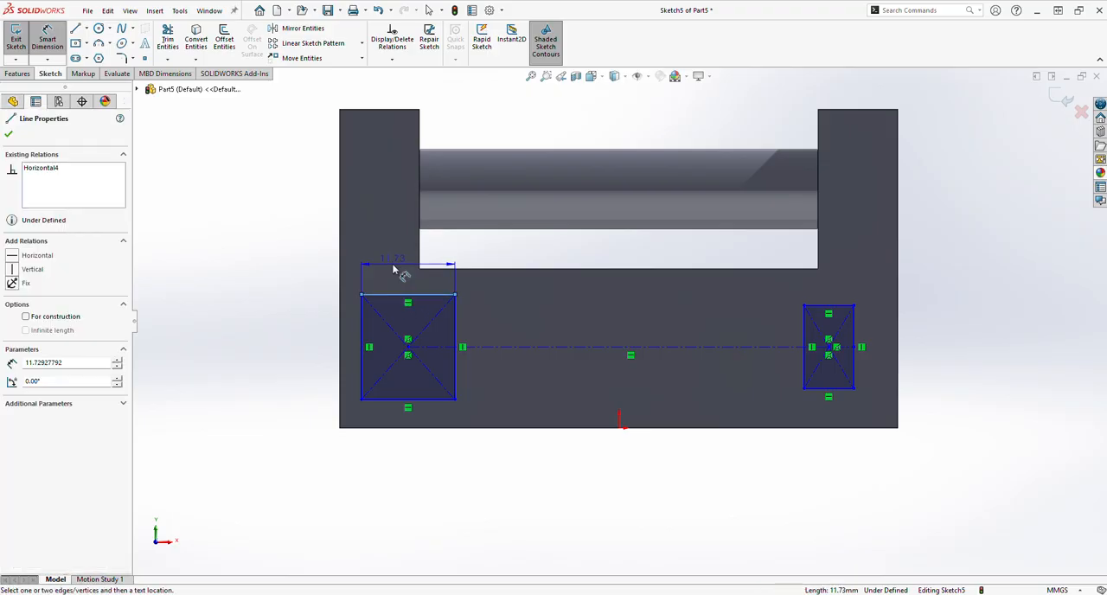
{"action": "left_click", "coordinate": [391, 258]}
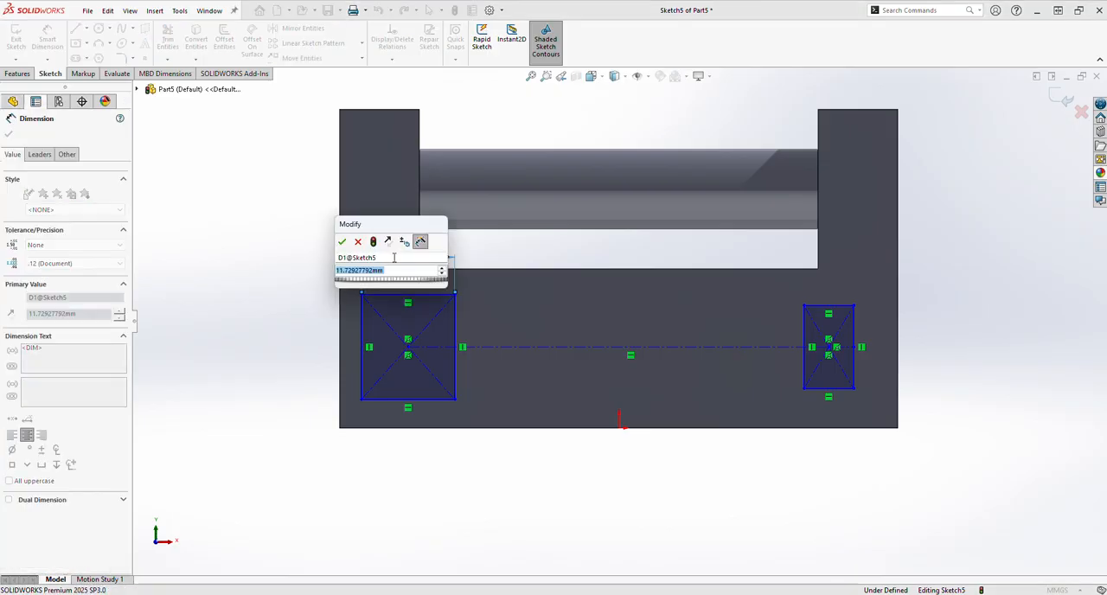
{"action": "type", "text": "10"}
{"action": "key", "text": "Return"}
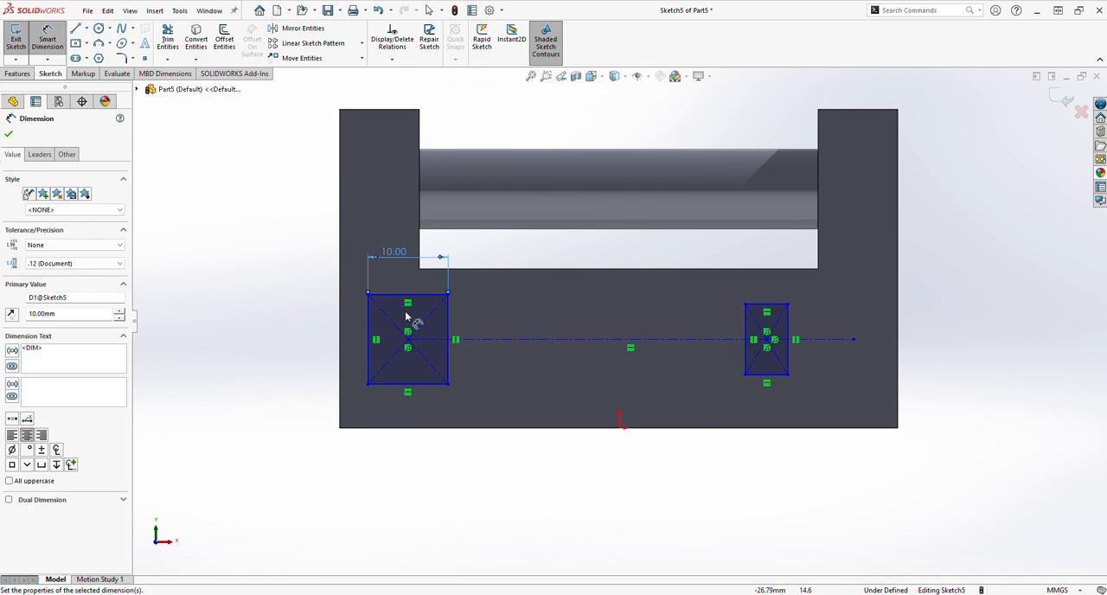
Dimension the left rectangle's left edge 10 mm from the part's left edge.
{"action": "left_click", "coordinate": [369, 356]}
{"action": "left_click", "coordinate": [367, 350]}
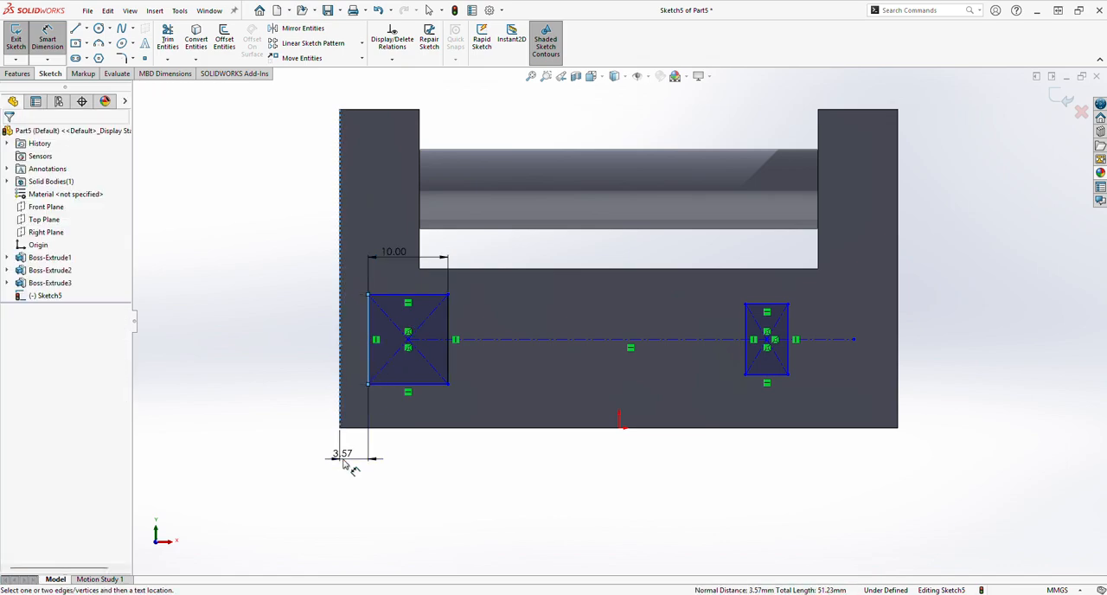
{"action": "left_click", "coordinate": [347, 457]}
{"action": "type", "text": "10"}
{"action": "key", "text": "Return"}
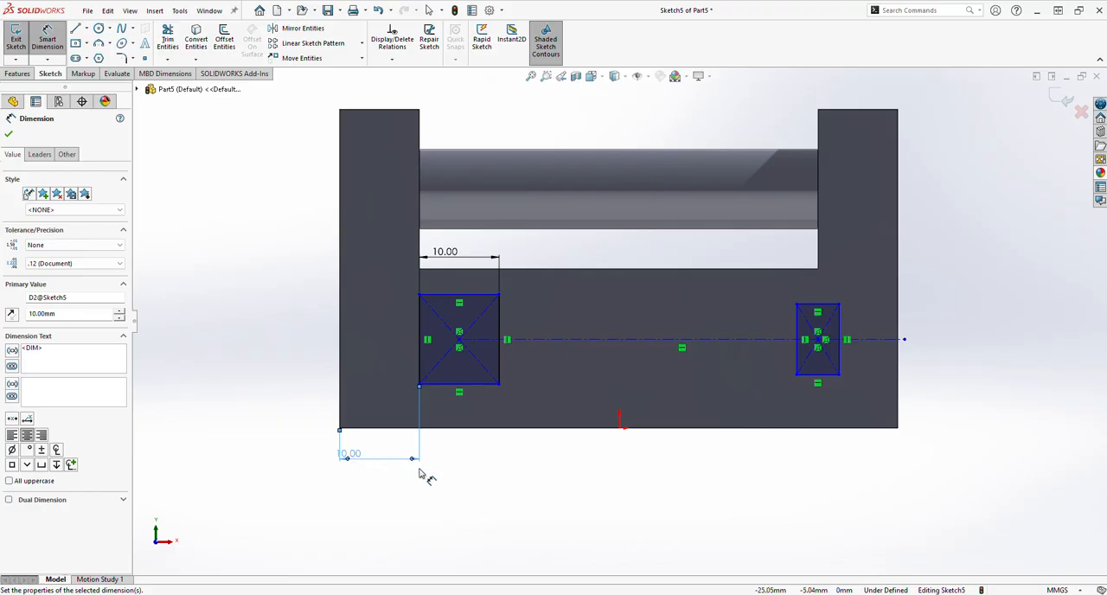
Dimension the right center rectangle's width to 10 mm.
{"action": "left_click", "coordinate": [817, 304]}
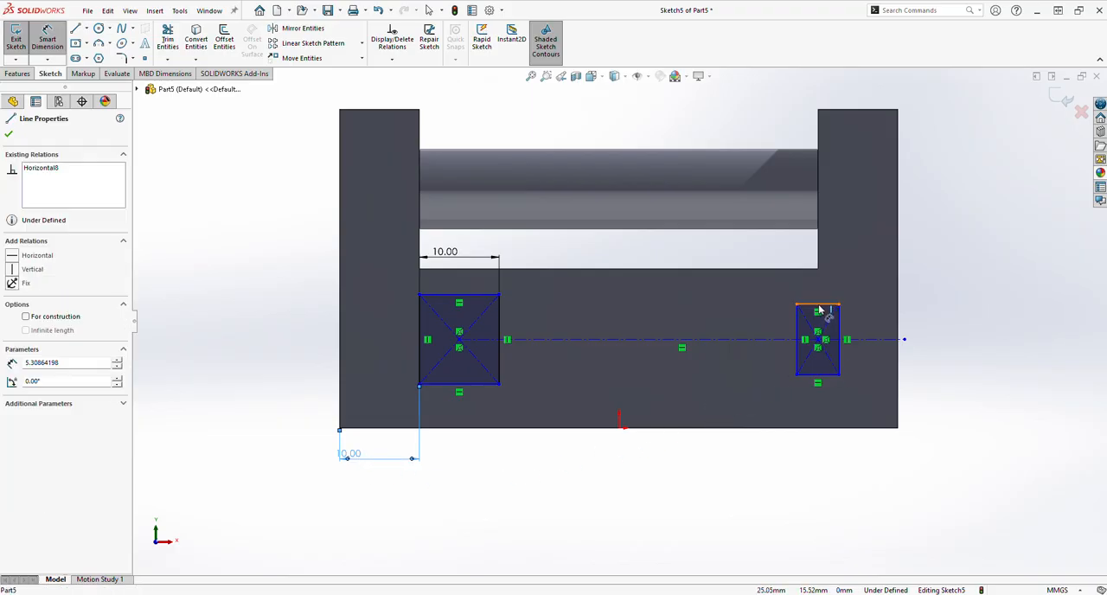
{"action": "left_click", "coordinate": [816, 292]}
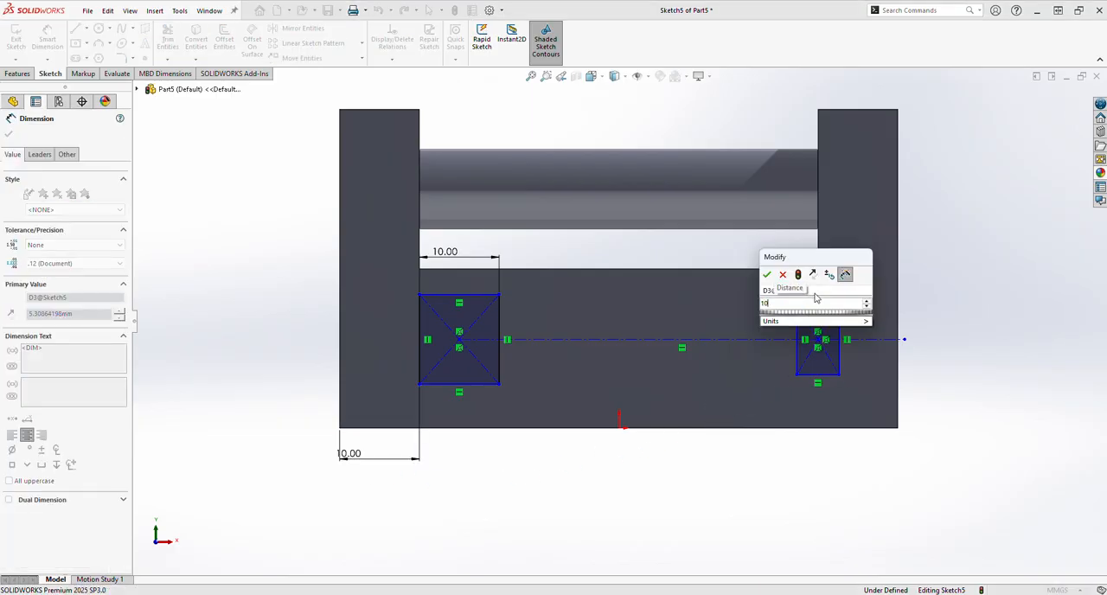
{"action": "key", "text": "Return"}
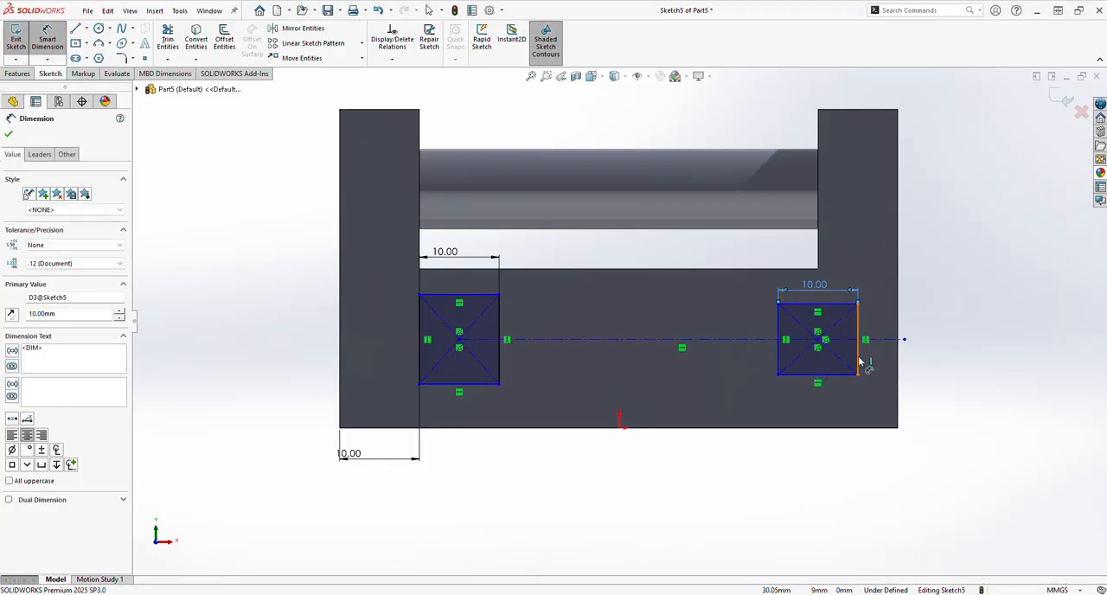
Dimension the right rectangle's right edge 10 mm from the part's right edge.
{"action": "left_click", "coordinate": [858, 366]}
{"action": "left_click", "coordinate": [898, 370]}
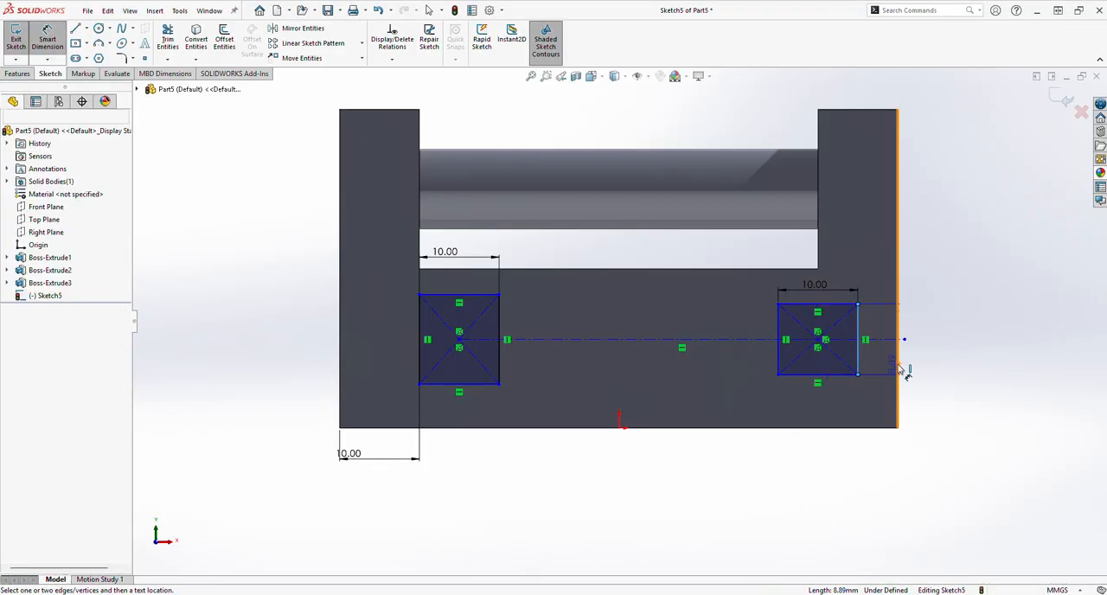
{"action": "left_click", "coordinate": [904, 457]}
{"action": "type", "text": "10"}
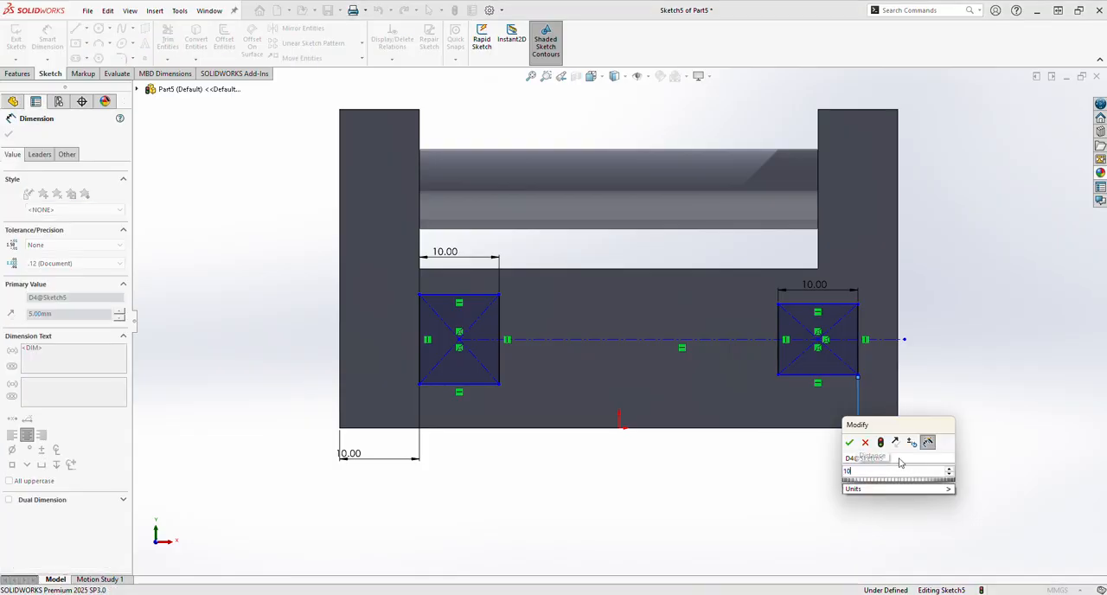
{"action": "key", "text": "Return"}
{"action": "left_click", "coordinate": [683, 346]}
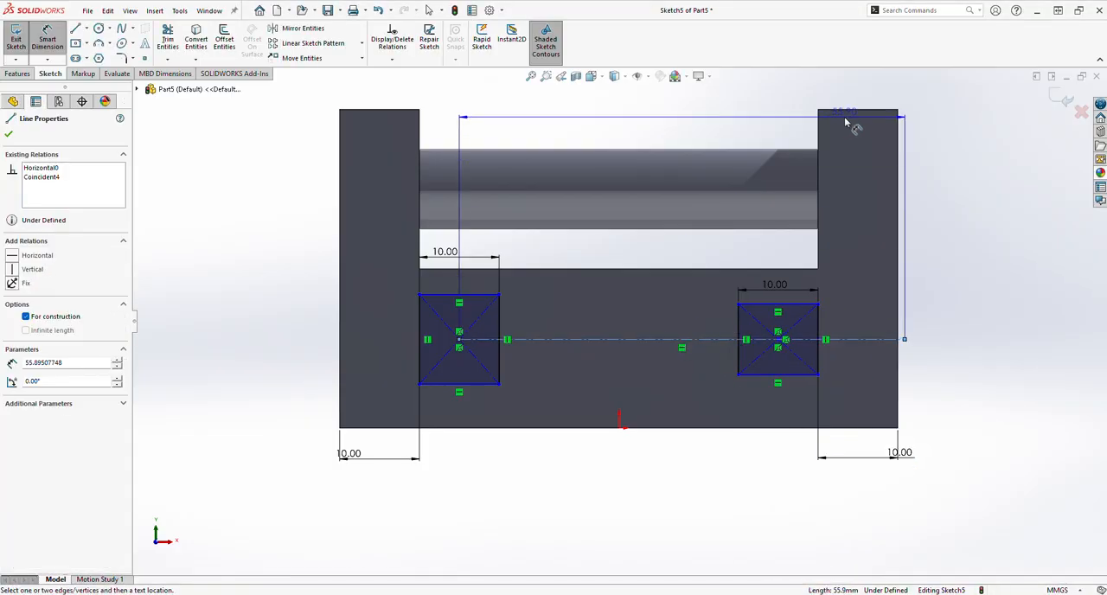
{"action": "left_click", "coordinate": [854, 111]}
{"action": "left_click", "coordinate": [936, 178]}
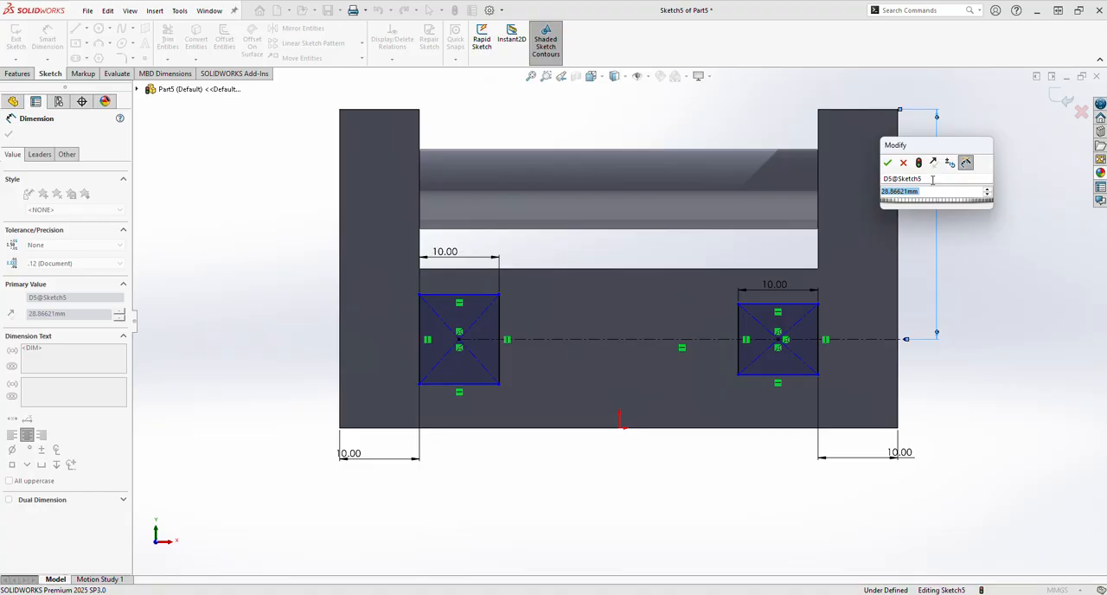
{"action": "left_click", "coordinate": [907, 164]}
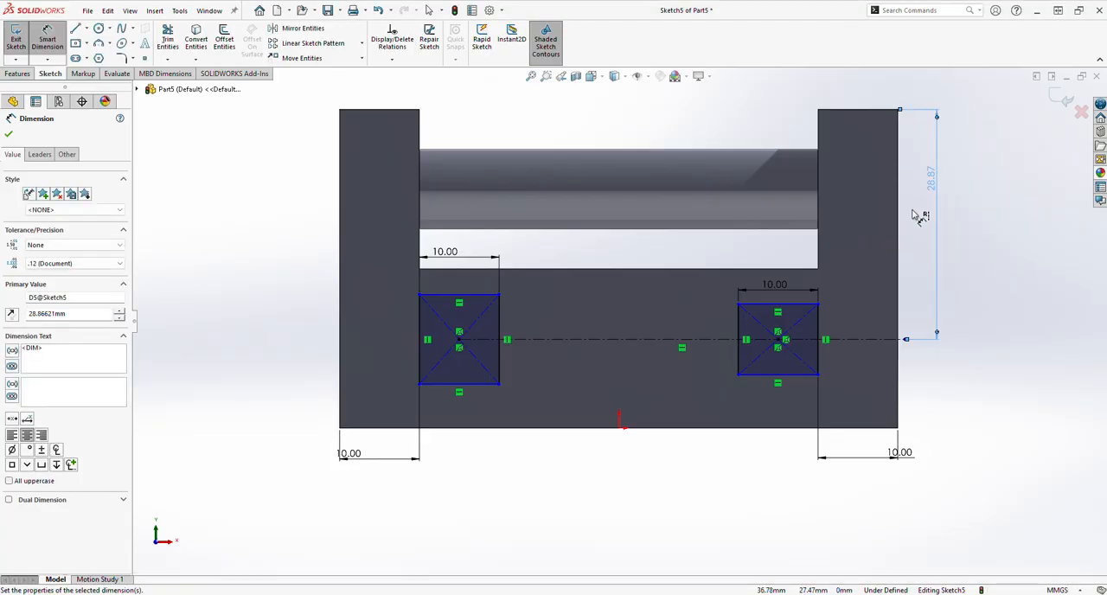
{"action": "key", "text": "Delete"}
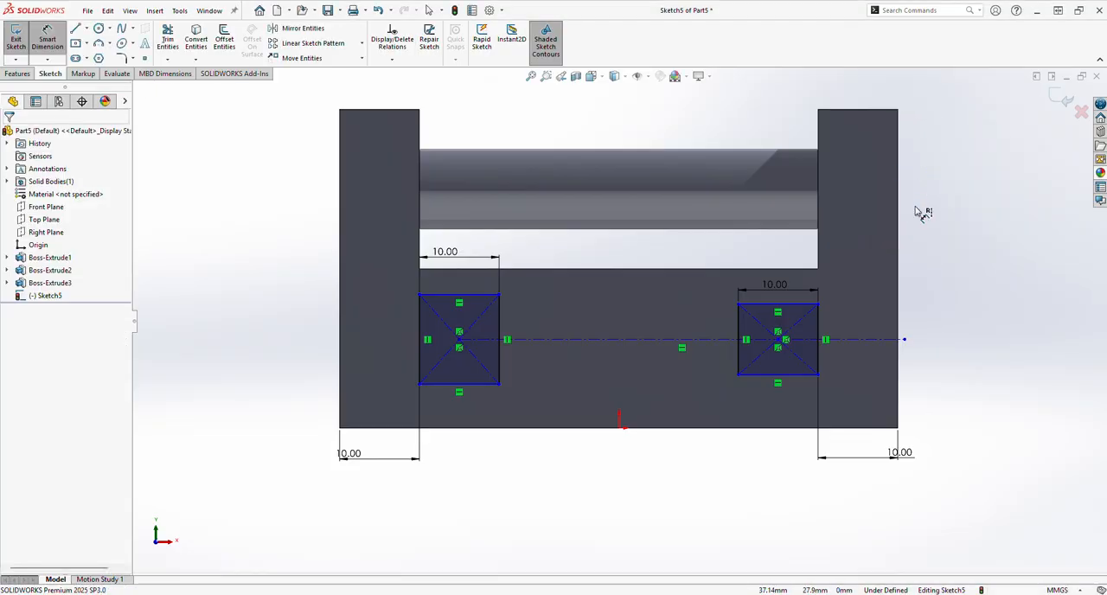
Dimension the horizontal centerline 10 mm below the base's upper edge between the arms.
{"action": "left_click", "coordinate": [706, 342]}
{"action": "left_click", "coordinate": [714, 270]}
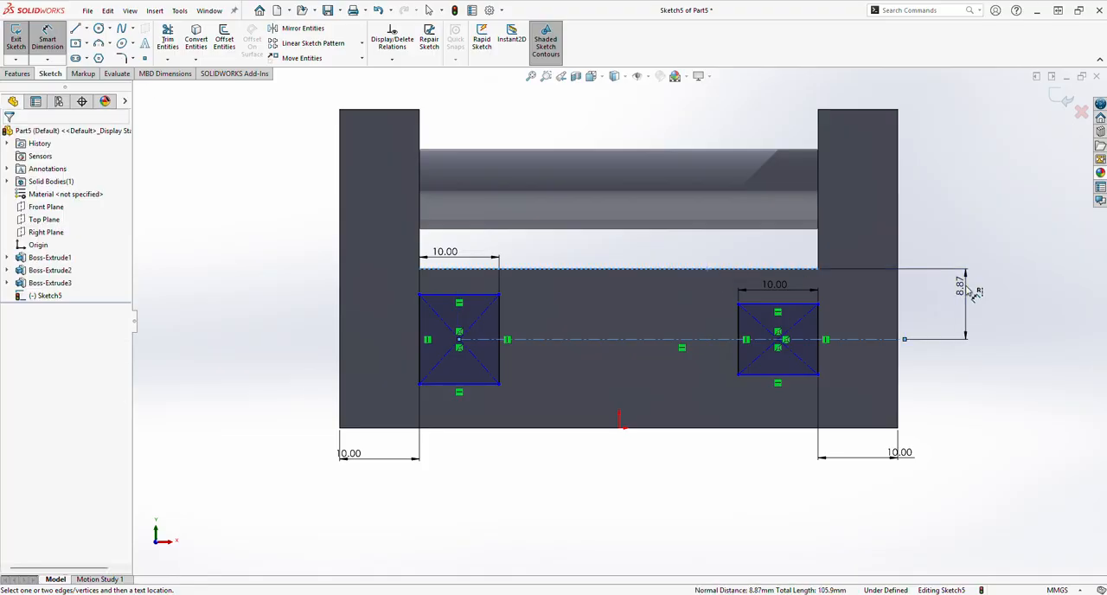
{"action": "left_click", "coordinate": [967, 285]}
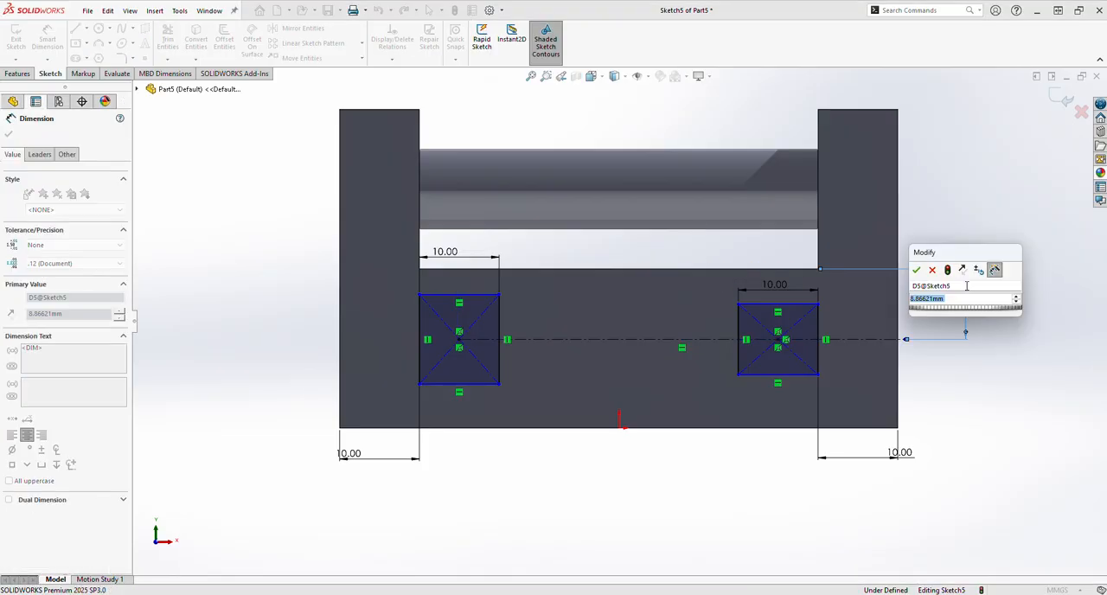
{"action": "type", "text": "10"}
{"action": "key", "text": "Return"}
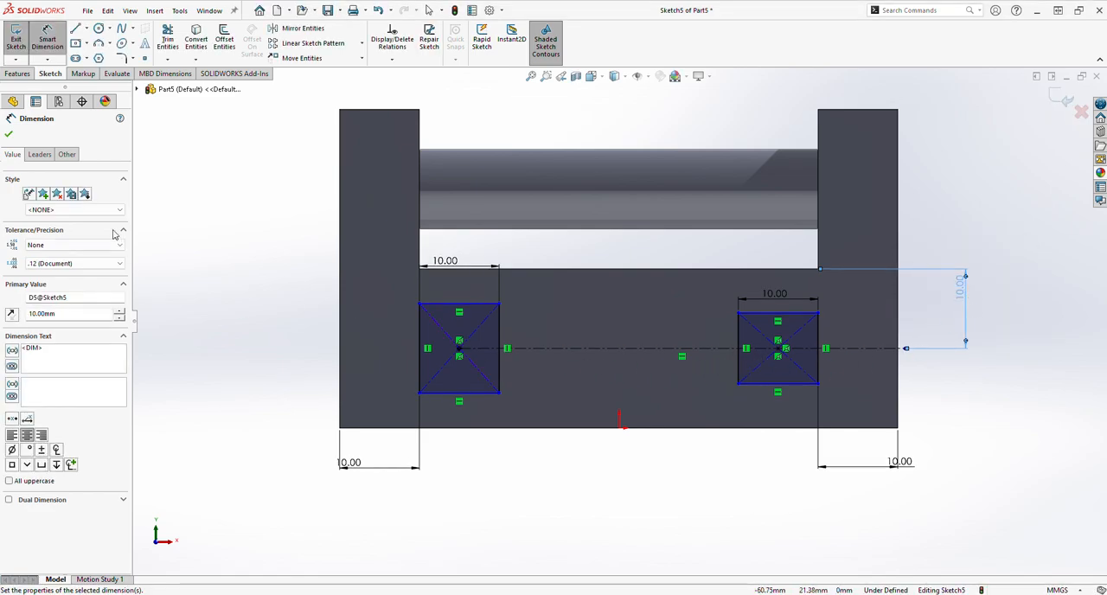
{"action": "left_click", "coordinate": [9, 134]}
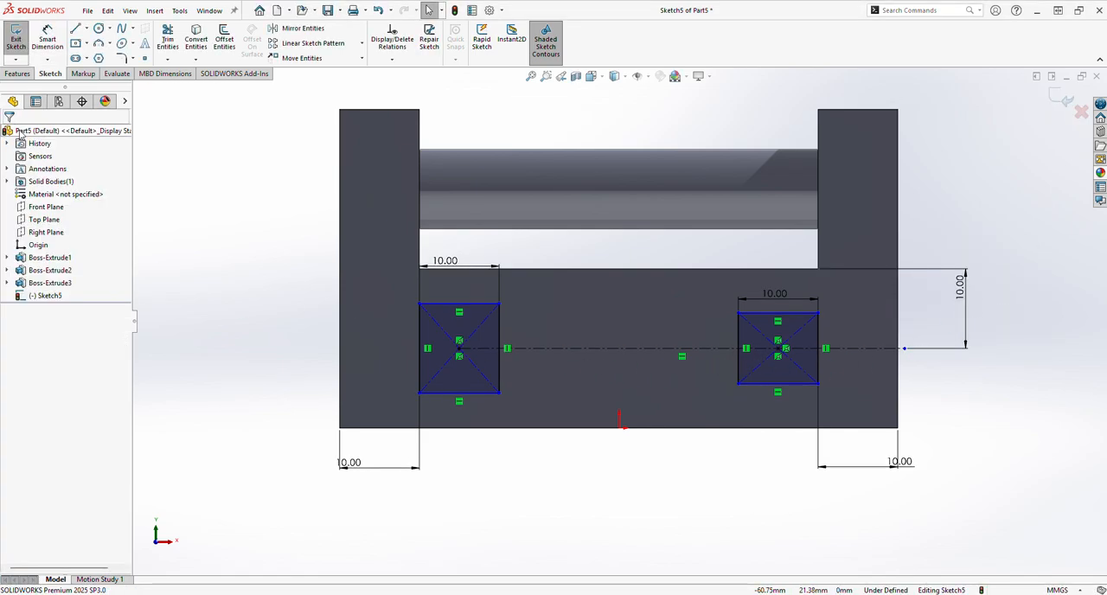
Extrude the two rectangles as bosses with a blind depth of 10 mm.
{"action": "left_click", "coordinate": [28, 76]}
{"action": "left_click", "coordinate": [22, 39]}
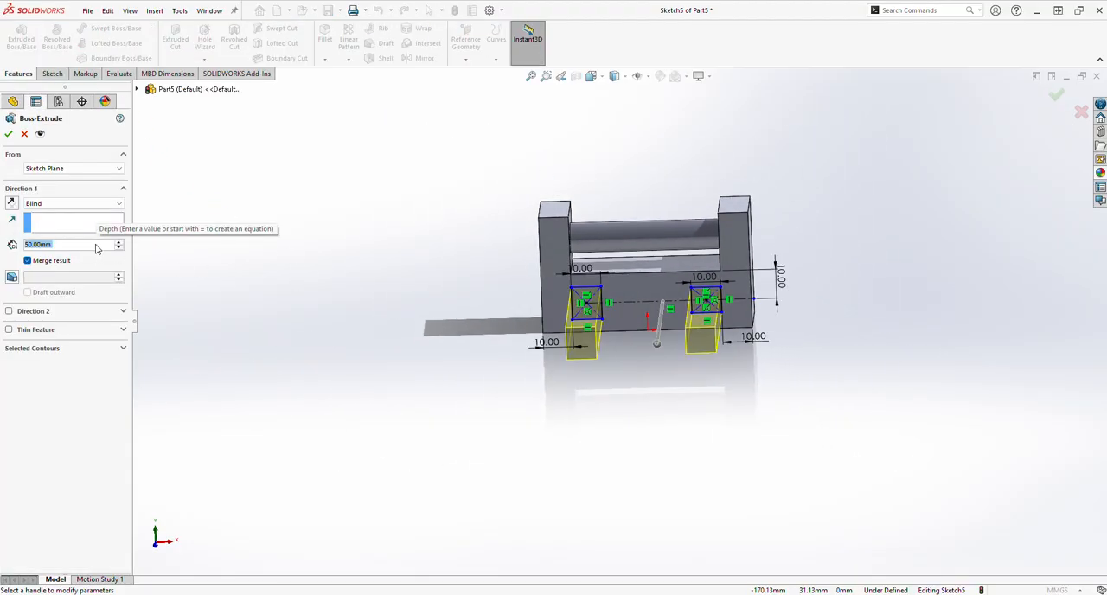
{"action": "type", "text": "10"}
{"action": "key", "text": "Return"}
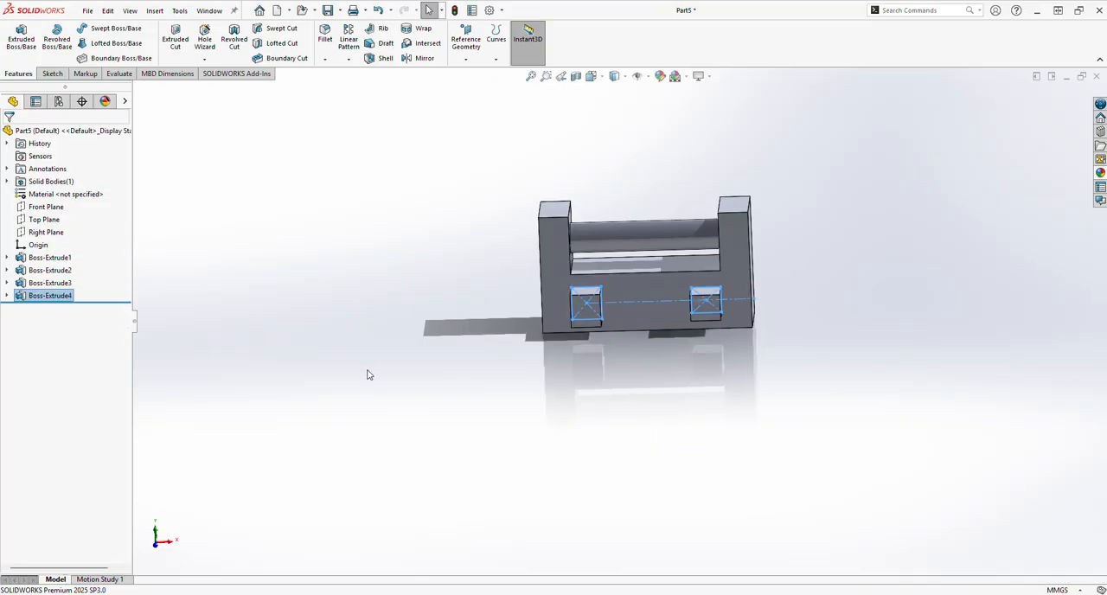
Start a sketch on the left front block's inner side face and draw a circle about 5.9 mm in diameter near its middle.
{"action": "middle_click_drag", "start_coordinate": [487, 433], "coordinate": [415, 433]}
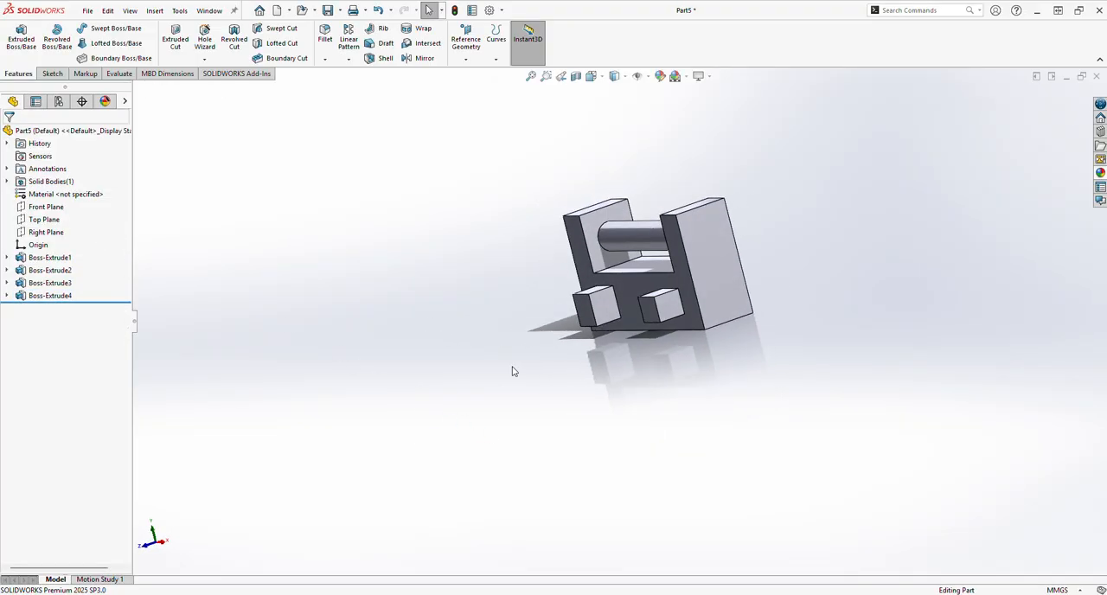
{"action": "left_click", "coordinate": [614, 318]}
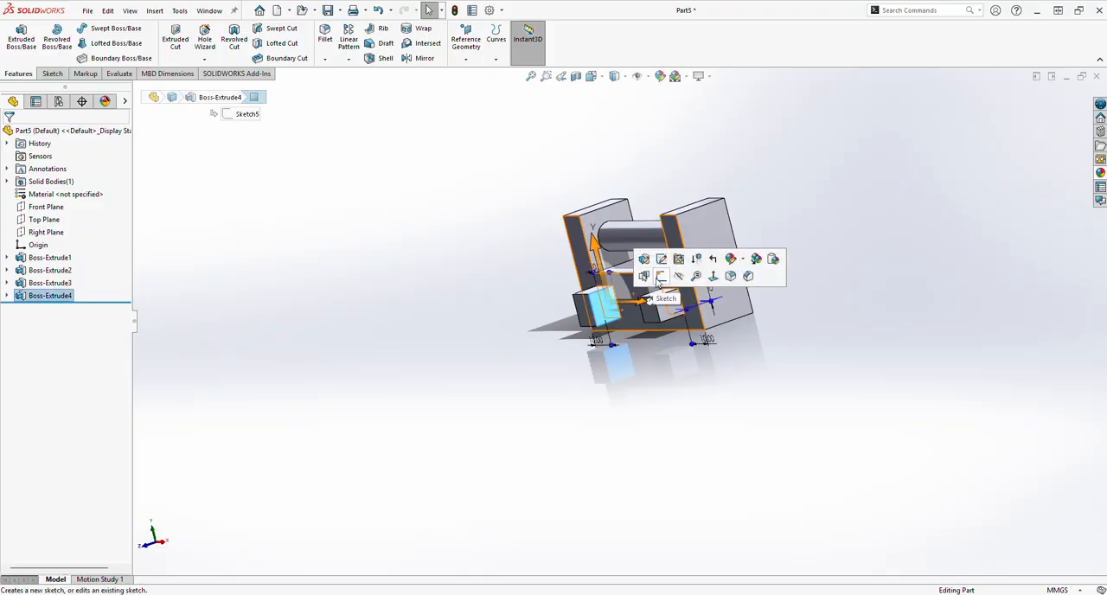
{"action": "left_click", "coordinate": [649, 280]}
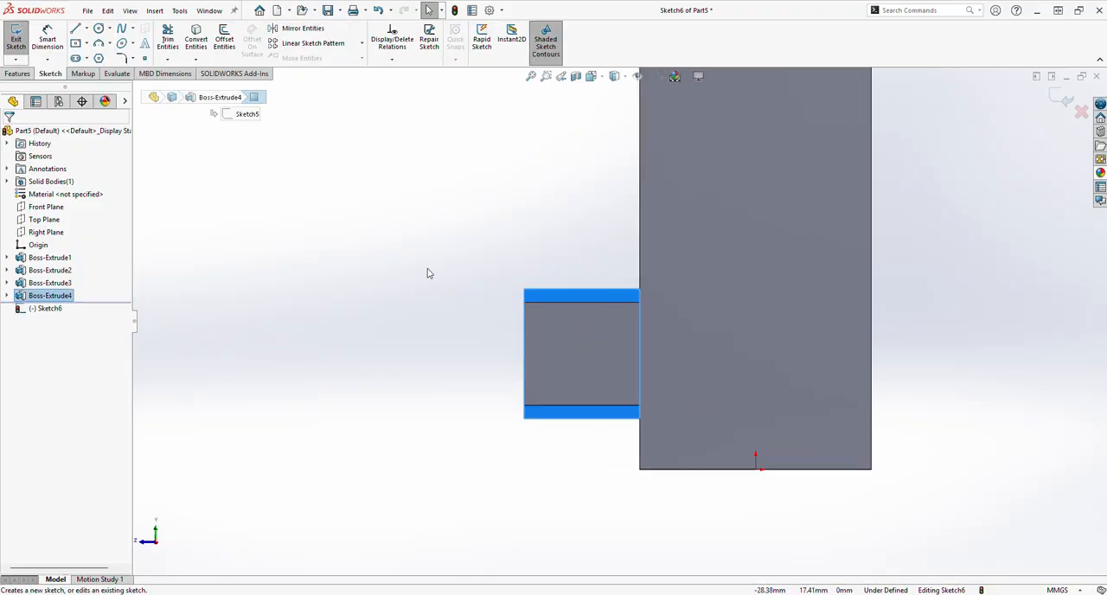
{"action": "left_click", "coordinate": [110, 28]}
{"action": "left_click", "coordinate": [116, 41]}
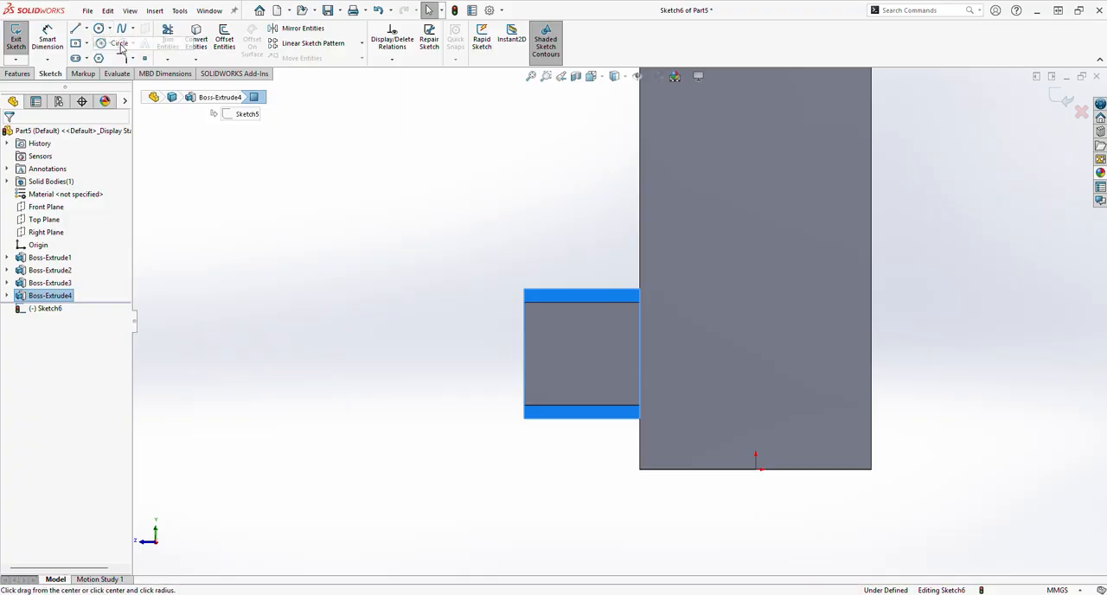
{"action": "mouse_move", "coordinate": [579, 351]}
{"action": "left_mouse_down"}
{"action": "mouse_move", "coordinate": [637, 373]}
{"action": "mouse_move", "coordinate": [617, 362]}
{"action": "left_mouse_up"}
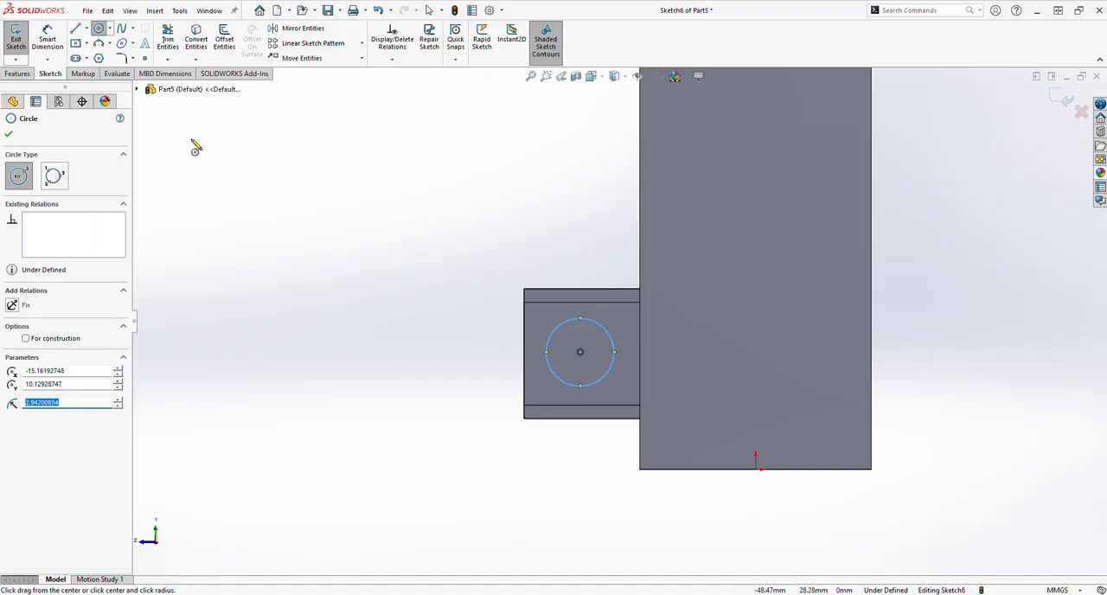
Dimension the circle's diameter to 5 mm.
{"action": "left_click", "coordinate": [47, 39]}
{"action": "left_click", "coordinate": [573, 387]}
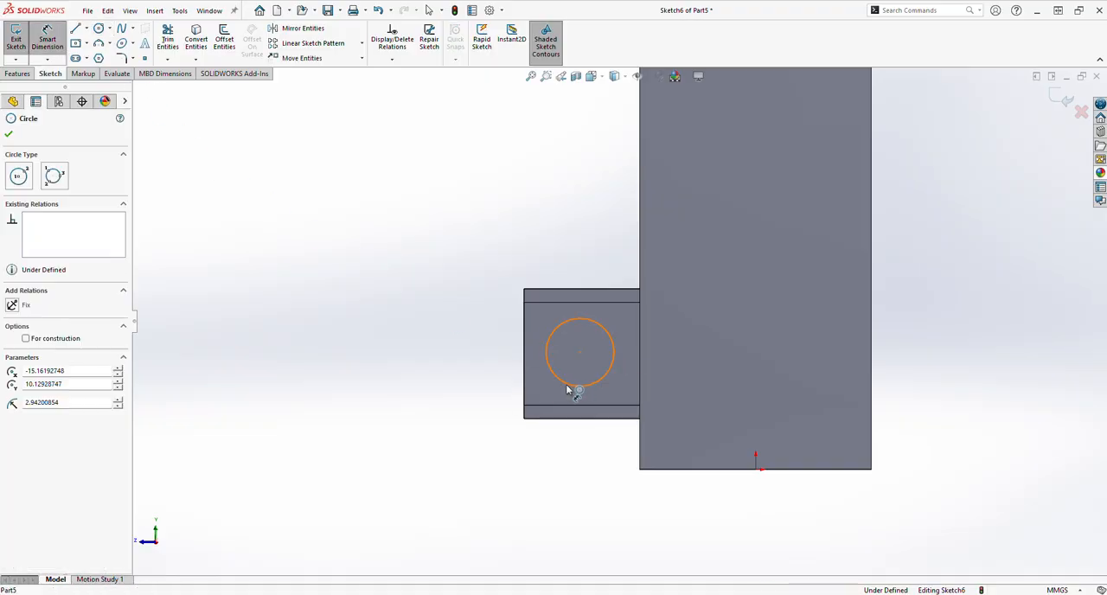
{"action": "left_click", "coordinate": [467, 419]}
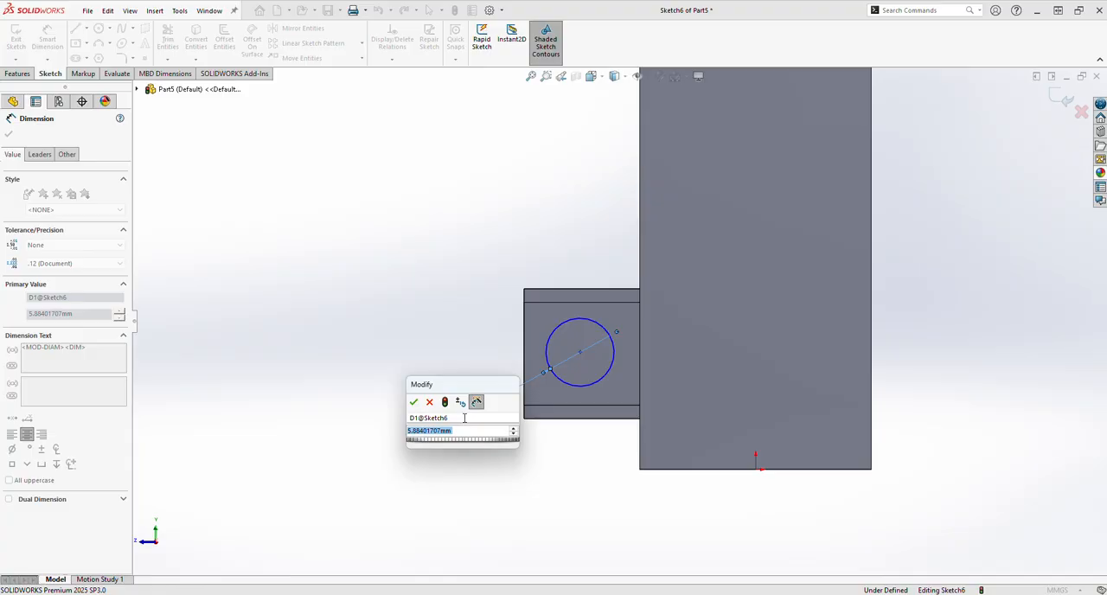
{"action": "type", "text": "5"}
{"action": "key", "text": "Return"}
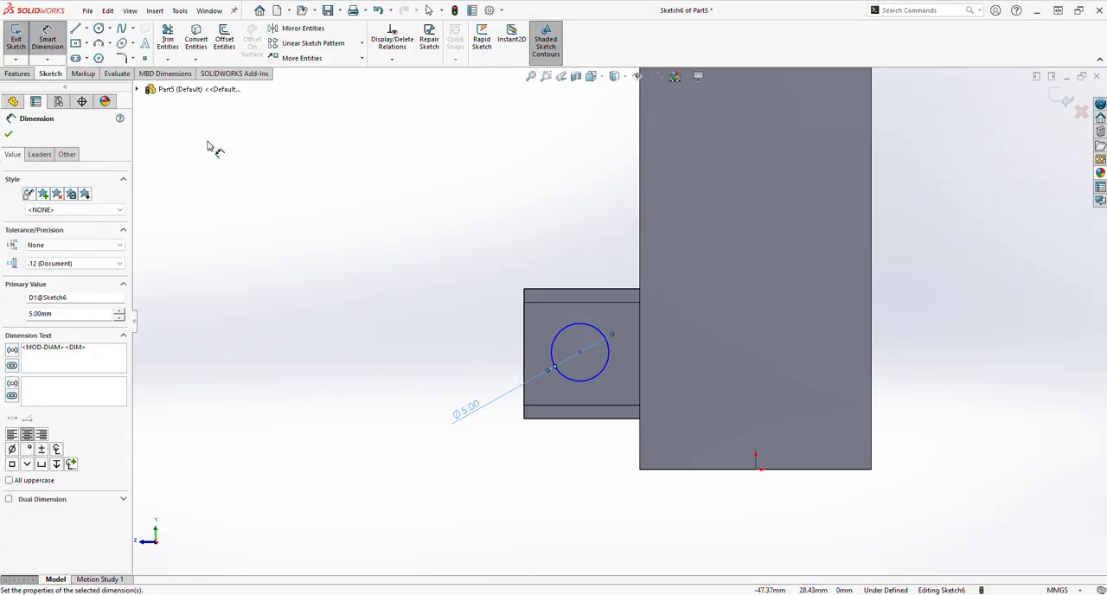
Dimension the circle's center 5 mm horizontally from the block's outer front edge.
{"action": "left_click", "coordinate": [579, 352]}
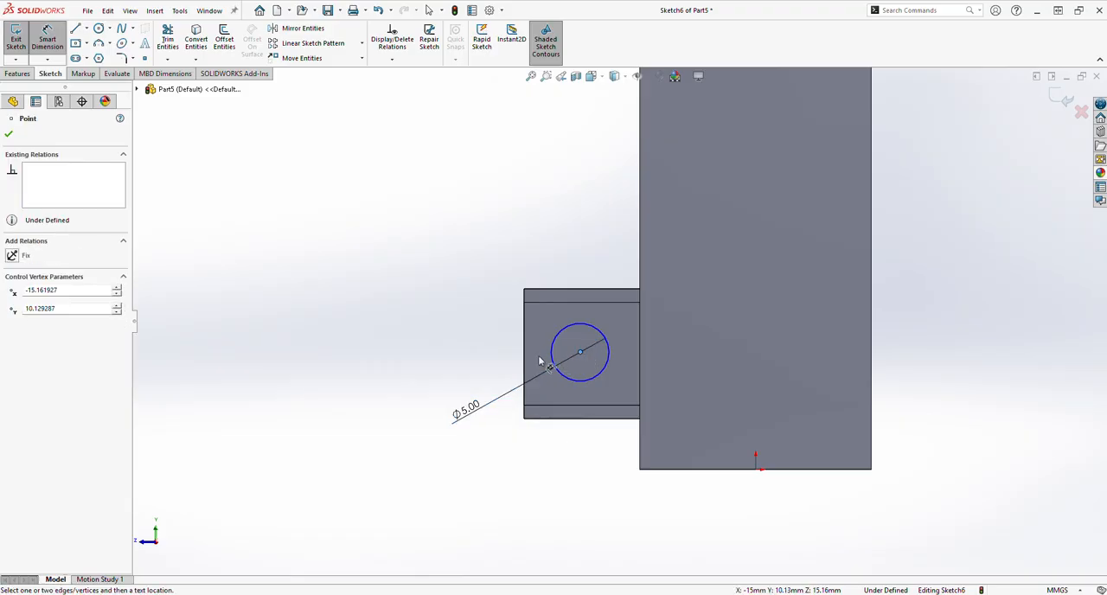
{"action": "left_click", "coordinate": [524, 351]}
{"action": "left_click", "coordinate": [540, 469]}
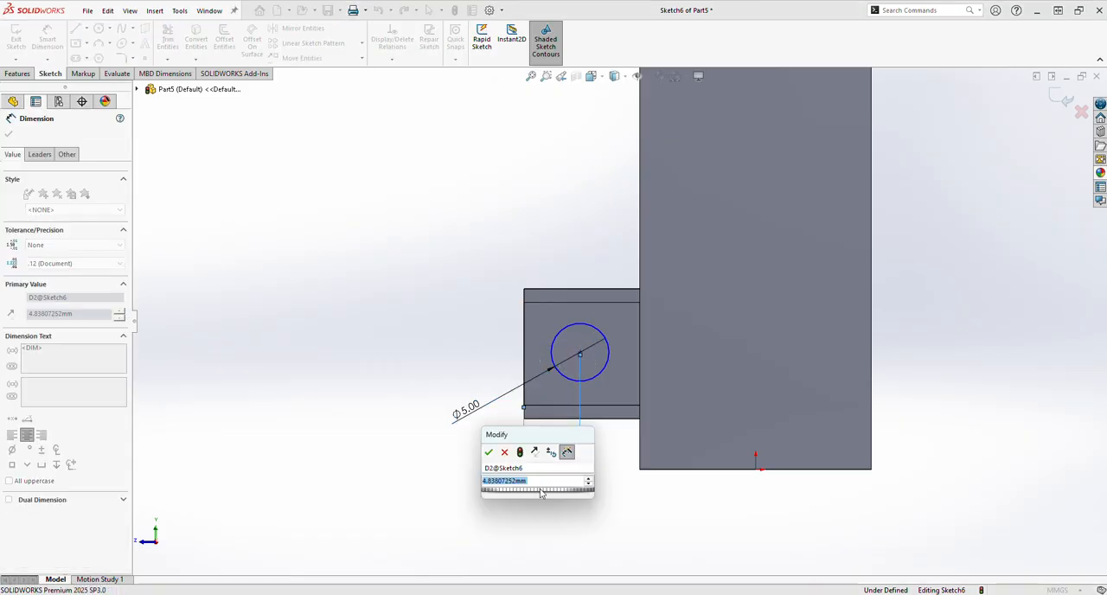
{"action": "type", "text": "5"}
{"action": "key", "text": "Return"}
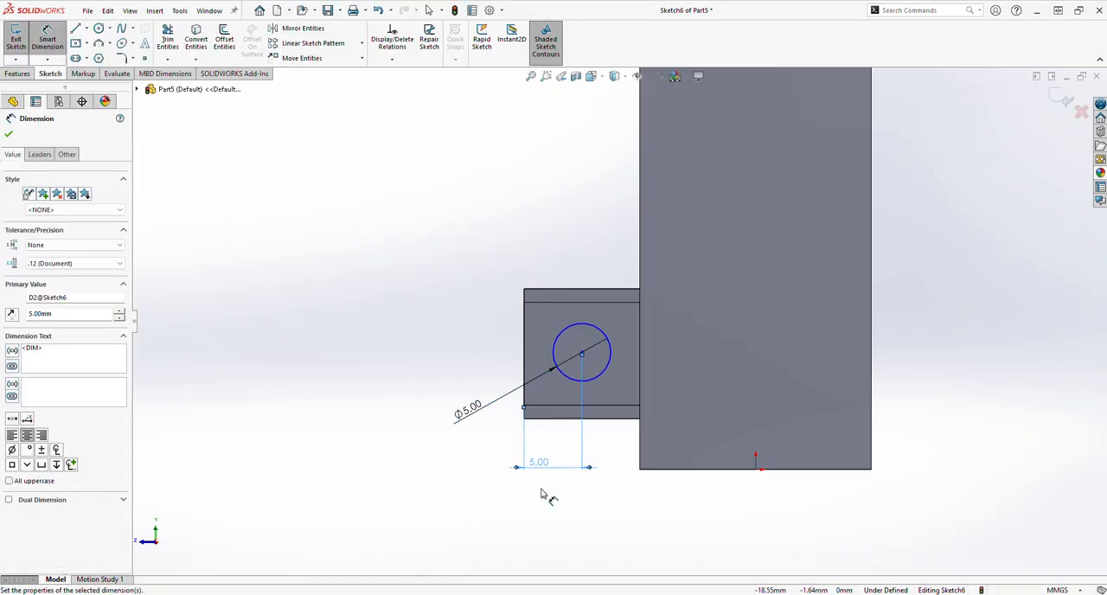
Dimension the circle's center 10 mm vertically above the origin.
{"action": "left_click", "coordinate": [582, 353]}
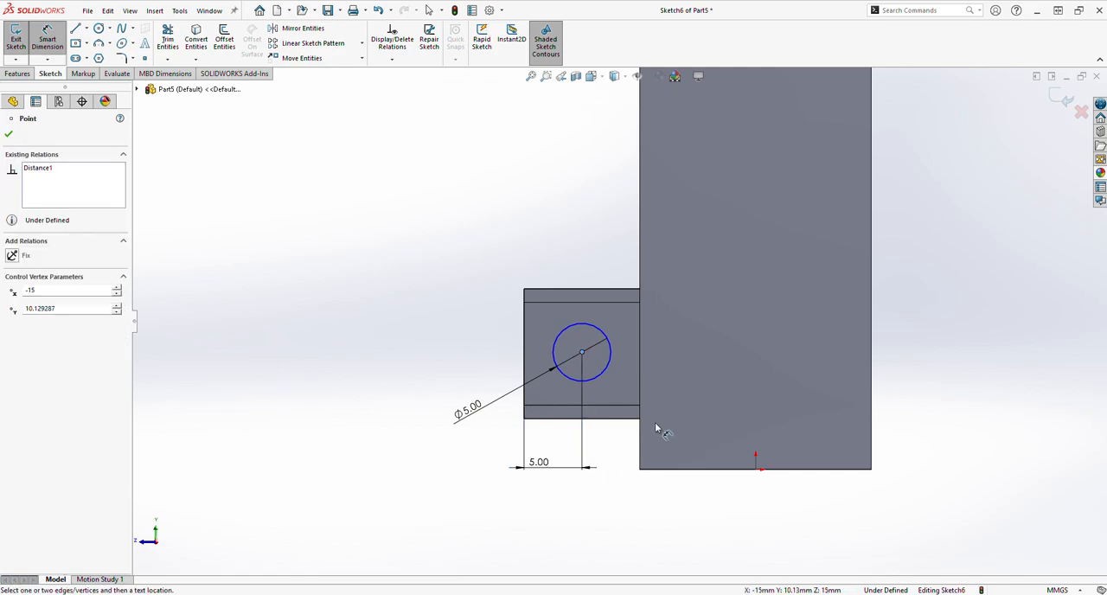
{"action": "left_click", "coordinate": [759, 470]}
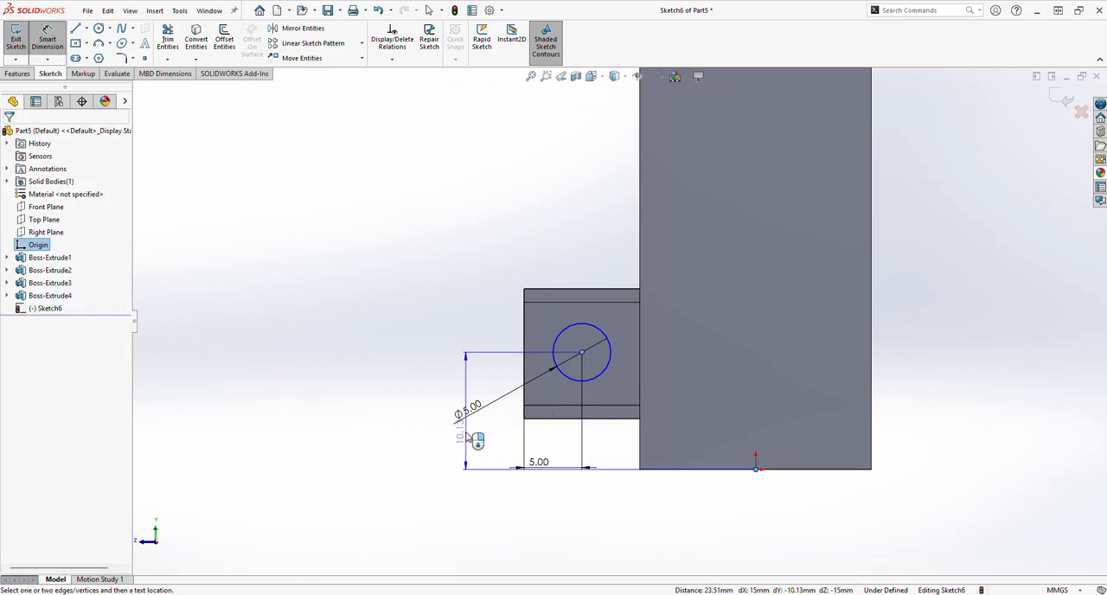
{"action": "left_click", "coordinate": [389, 422]}
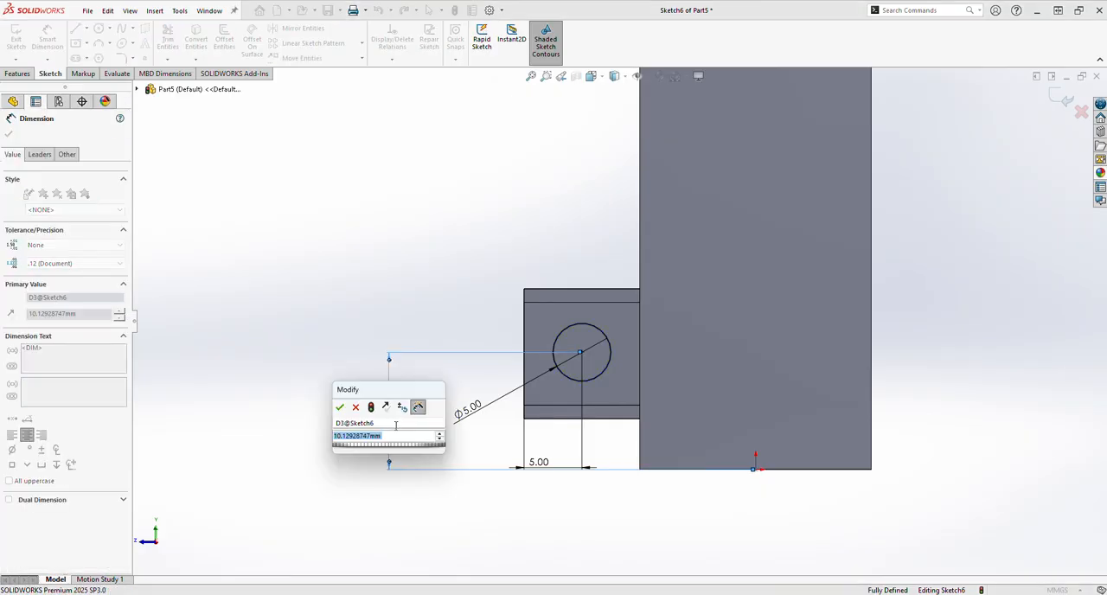
{"action": "type", "text": "1"}
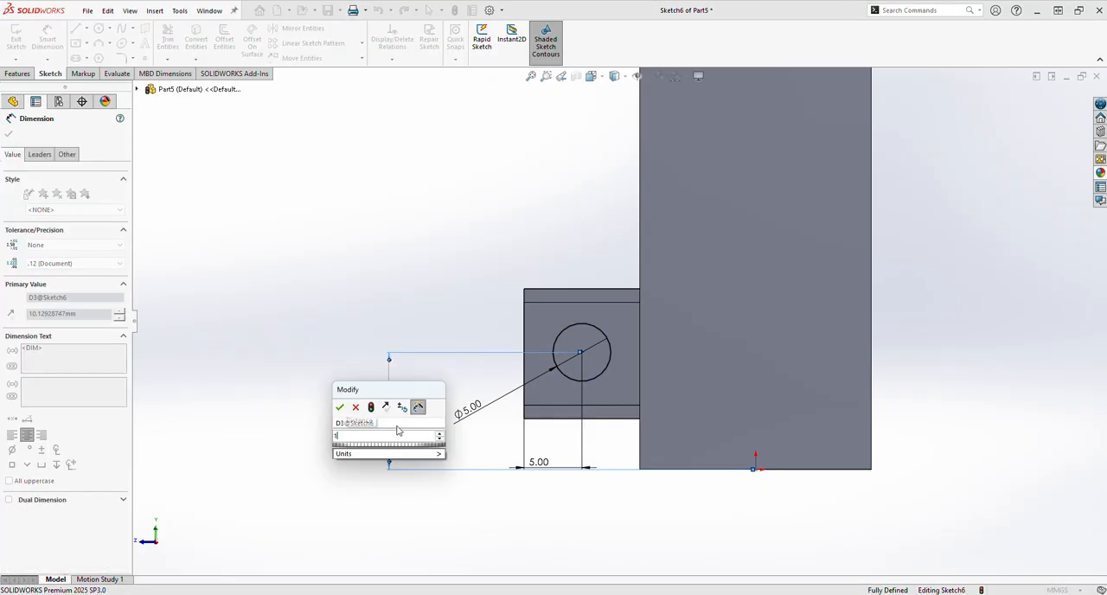
{"action": "type", "text": "0"}
{"action": "key", "text": "Return"}
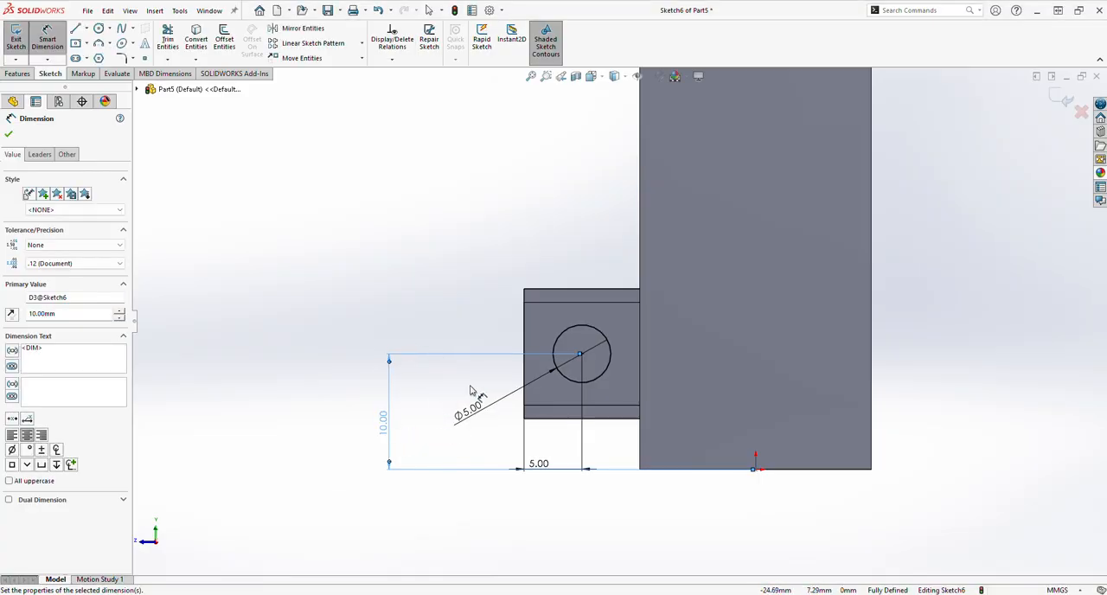
{"action": "left_click", "coordinate": [8, 136]}
Extrude the circle as a boss with a blind depth of 30 mm, joining the two front blocks.
{"action": "left_click", "coordinate": [18, 74]}
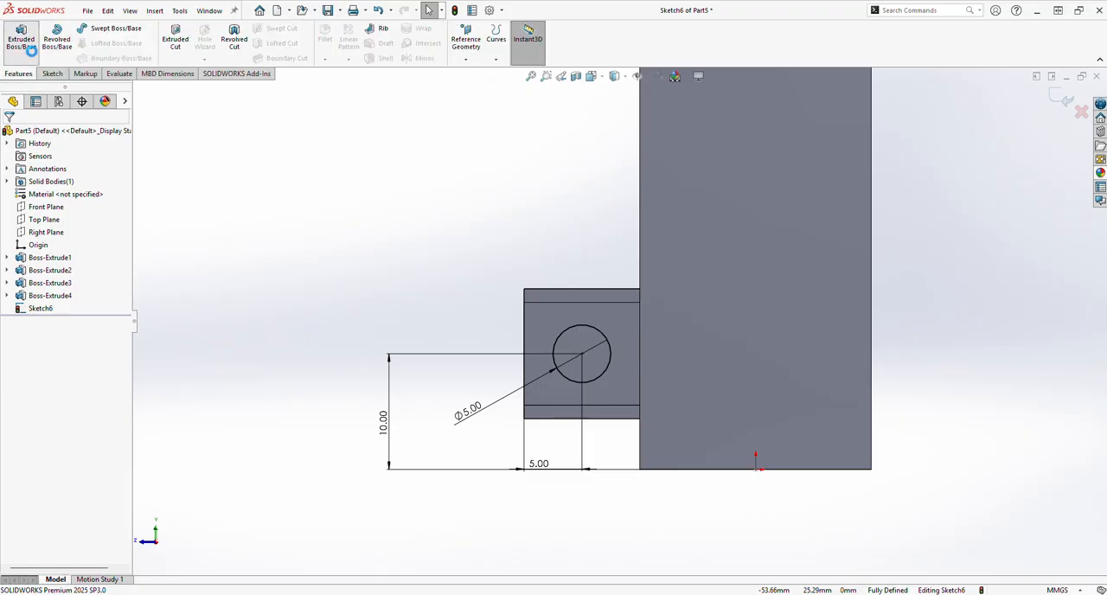
{"action": "left_click", "coordinate": [24, 42]}
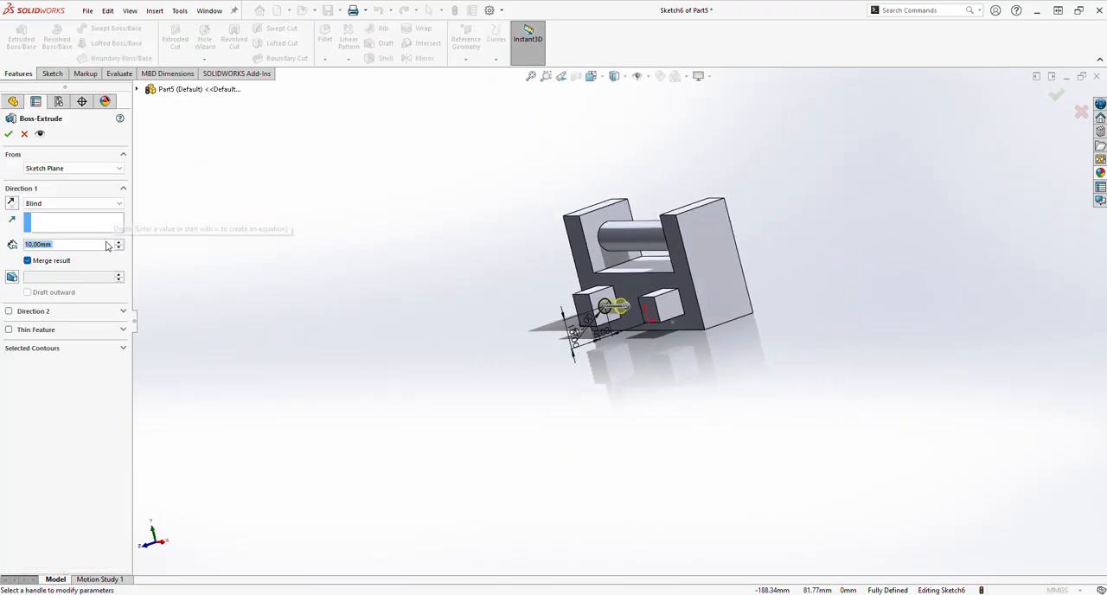
{"action": "type", "text": "30"}
{"action": "key", "text": "Return"}
{"action": "key", "text": "Return"}
Mirror the two front blocks and their connecting rod about the Front Plane.
{"action": "middle_click_drag", "start_coordinate": [271, 366], "coordinate": [371, 375]}
{"action": "mouse_move", "coordinate": [460, 445]}
{"action": "middle_mouse_down"}
{"action": "mouse_move", "coordinate": [461, 524]}
{"action": "mouse_move", "coordinate": [506, 476]}
{"action": "mouse_move", "coordinate": [474, 453]}
{"action": "middle_mouse_up"}
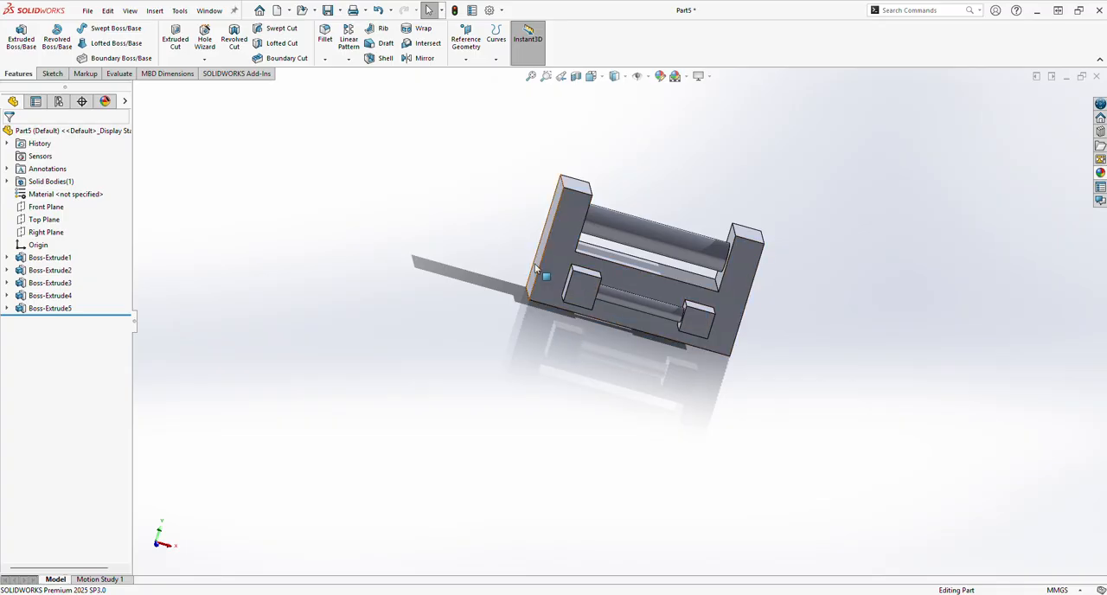
{"action": "left_click", "coordinate": [423, 58]}
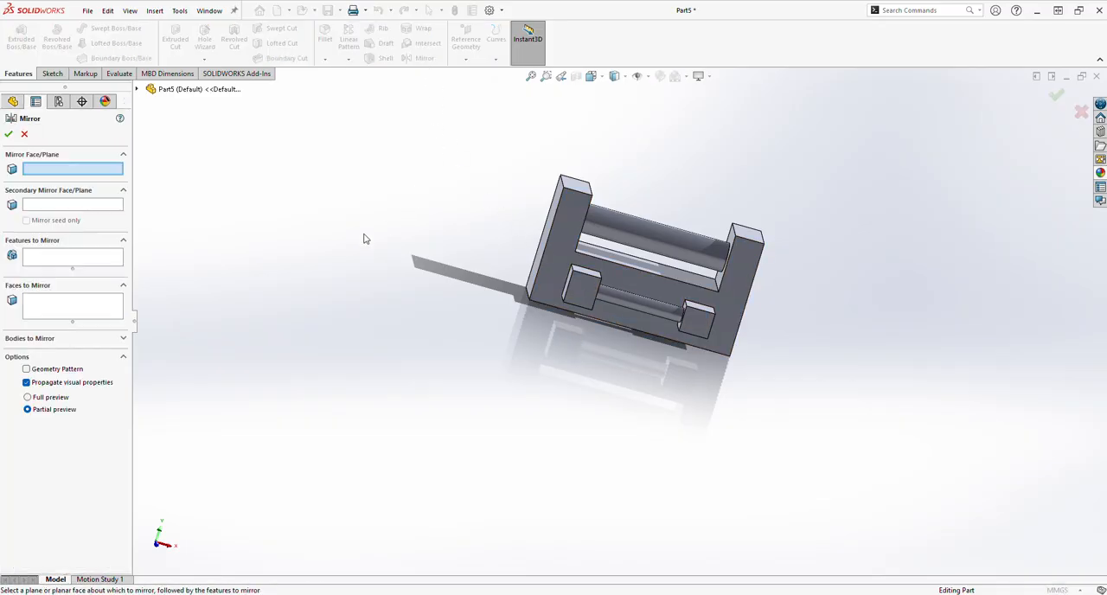
{"action": "left_click", "coordinate": [137, 89]}
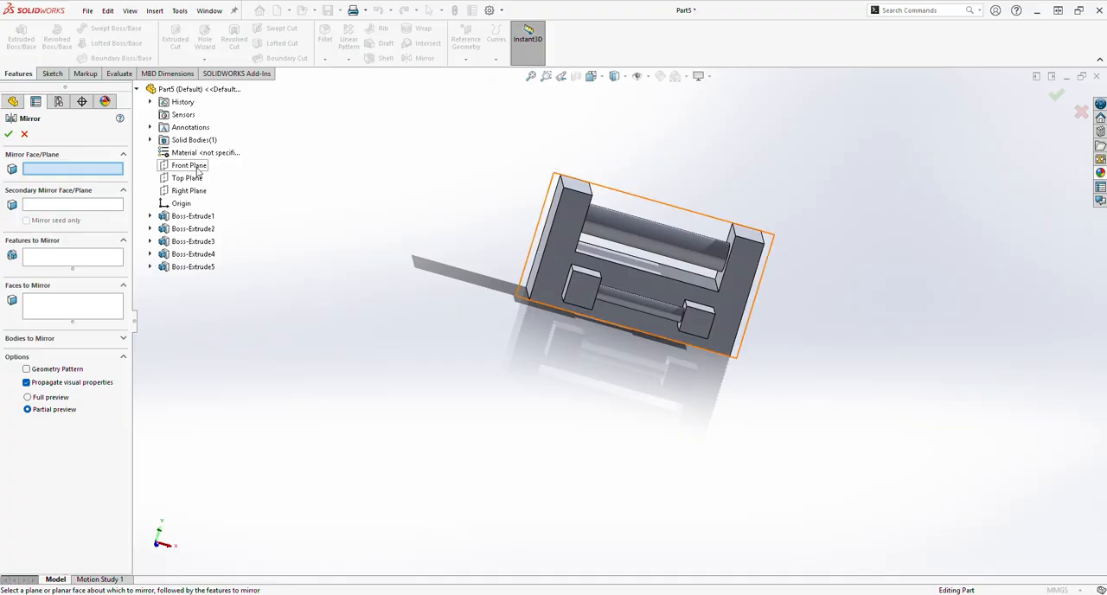
{"action": "left_click", "coordinate": [195, 167]}
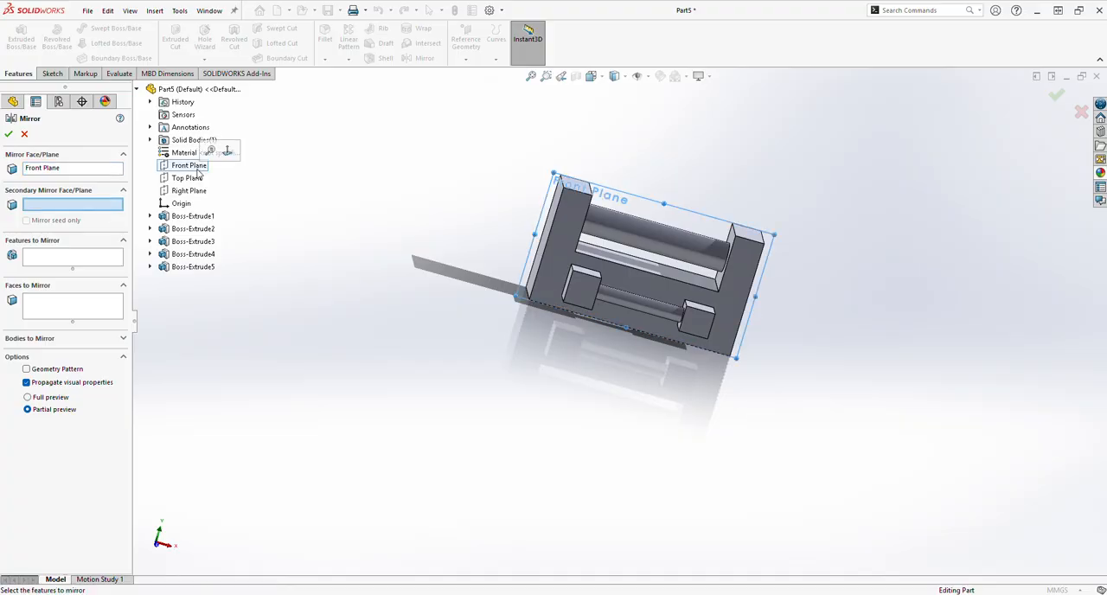
{"action": "left_click", "coordinate": [54, 261]}
{"action": "left_click", "coordinate": [183, 266]}
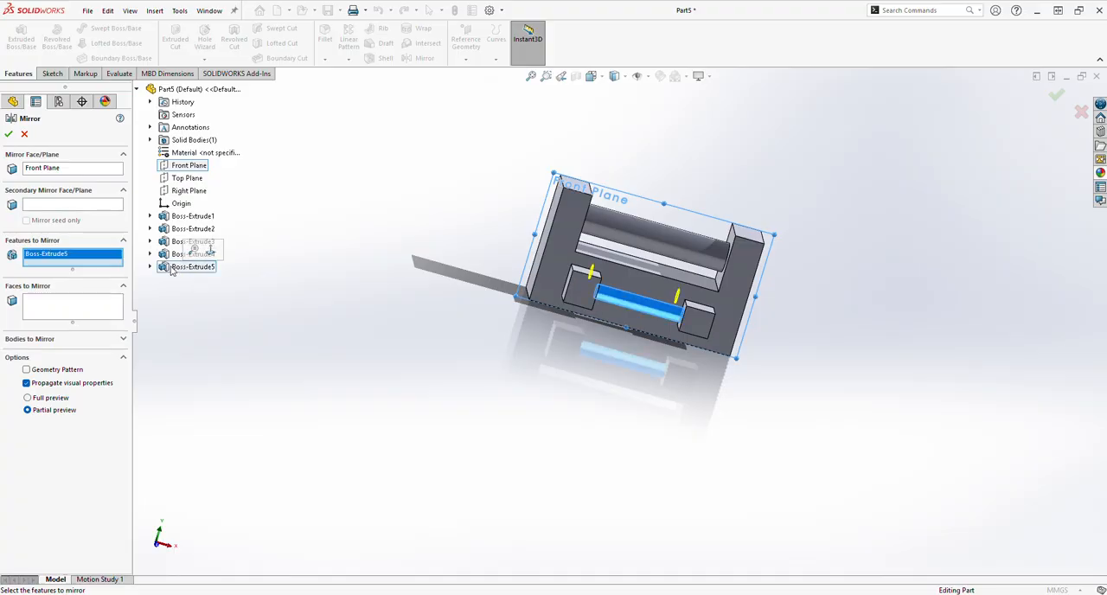
{"action": "left_click", "coordinate": [192, 253]}
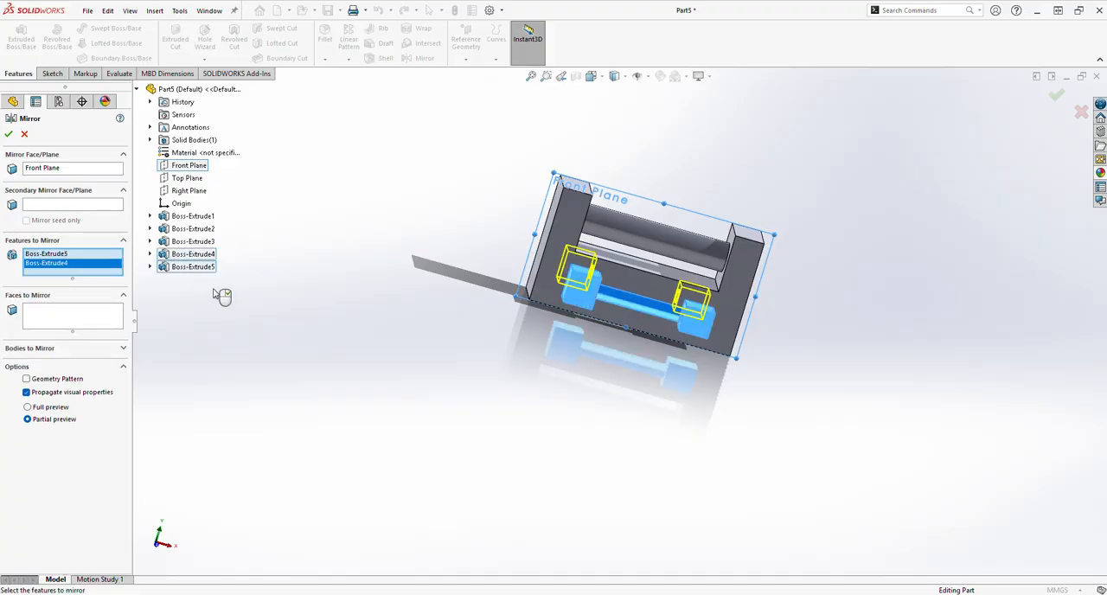
{"action": "left_click", "coordinate": [9, 134]}
Sketch a center rectangle about 8.6 mm wide and 8.9 mm high on the arm's outer end face, centered above the origin.
{"action": "middle_click_drag", "start_coordinate": [378, 341], "coordinate": [555, 398]}
{"action": "left_click", "coordinate": [666, 276]}
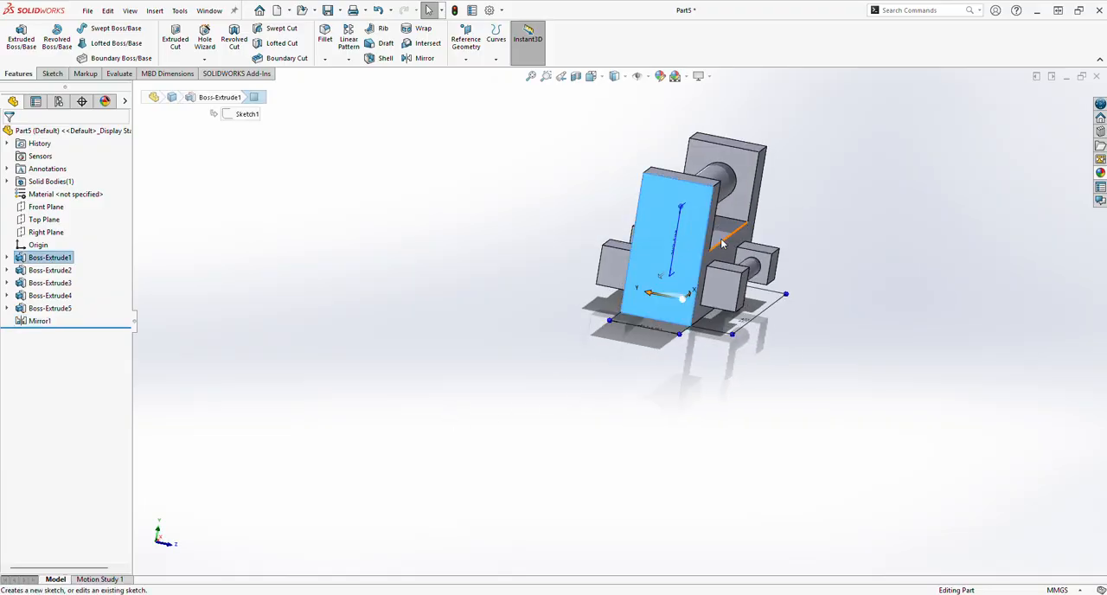
{"action": "left_click", "coordinate": [720, 239]}
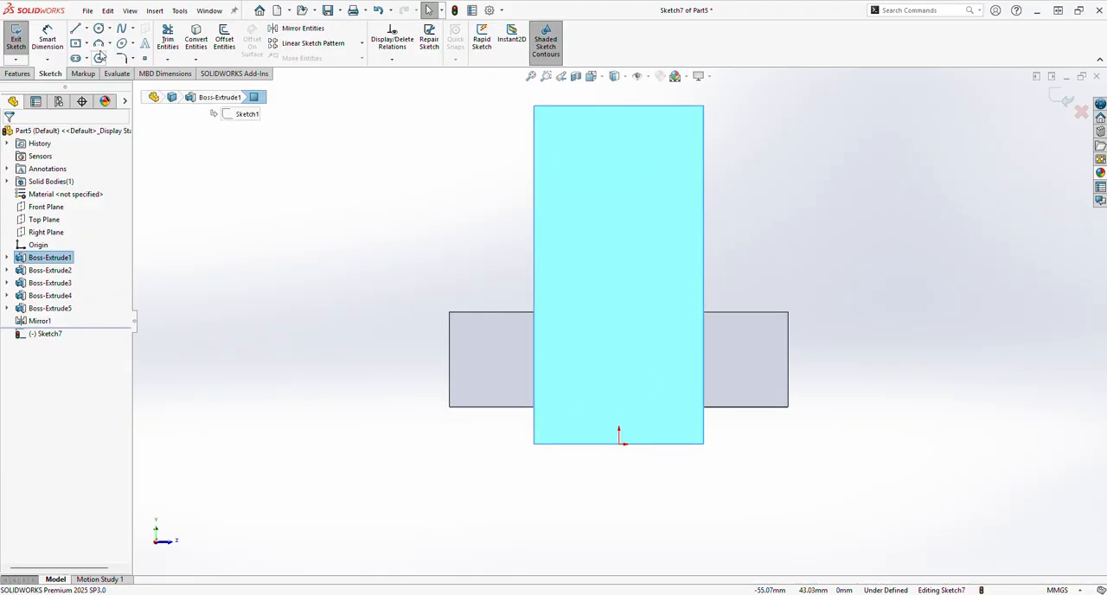
{"action": "left_click", "coordinate": [87, 44]}
{"action": "left_click", "coordinate": [102, 73]}
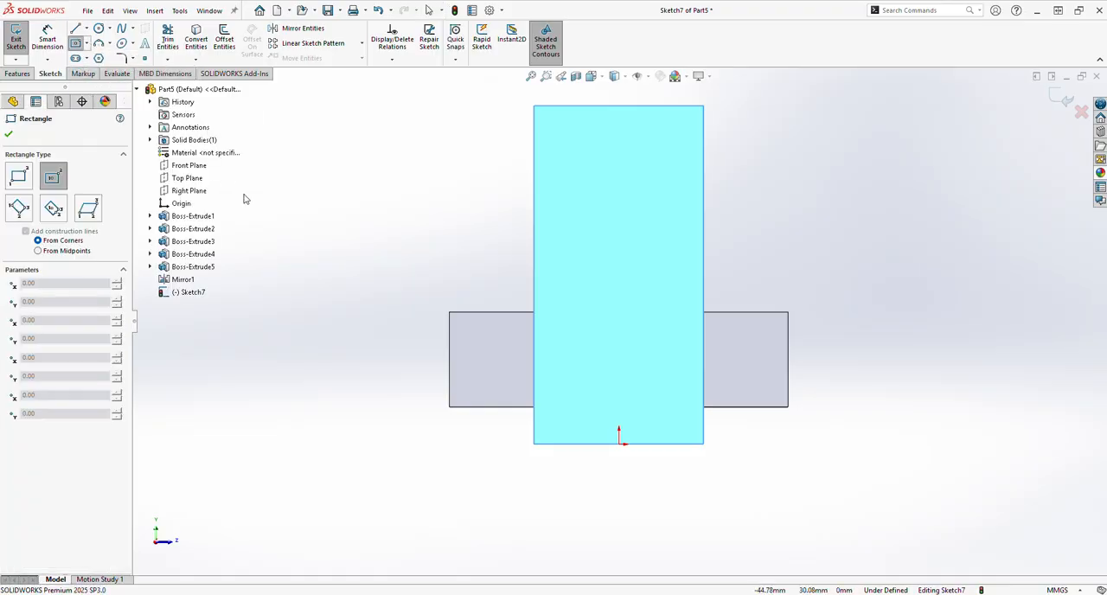
{"action": "left_click", "coordinate": [618, 354]}
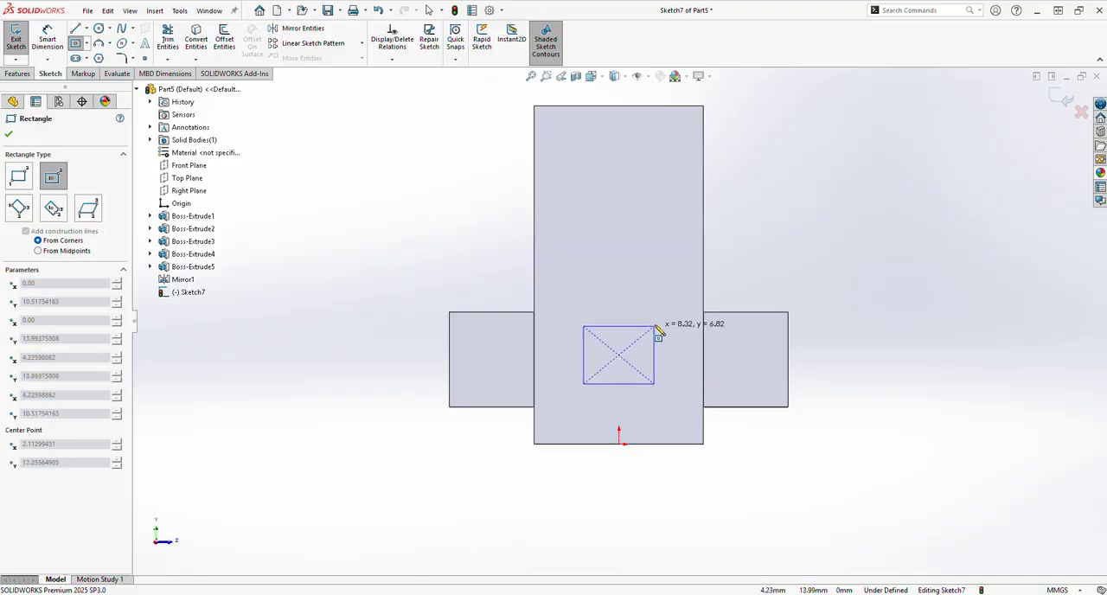
{"action": "left_click", "coordinate": [655, 317]}
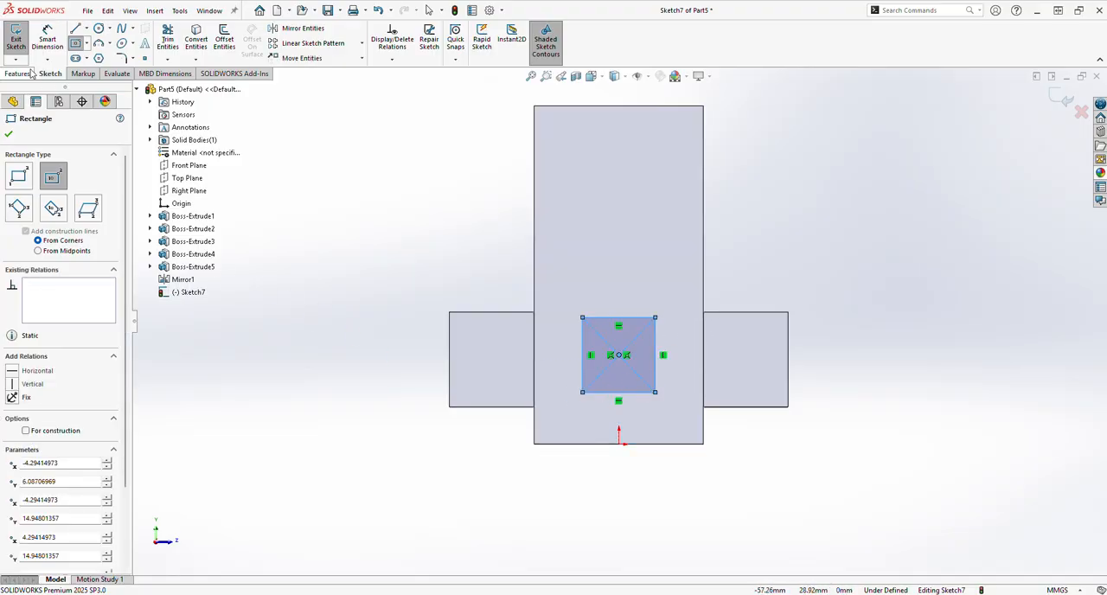
Dimension the rectangle's width to 10 mm.
{"action": "left_click", "coordinate": [48, 39]}
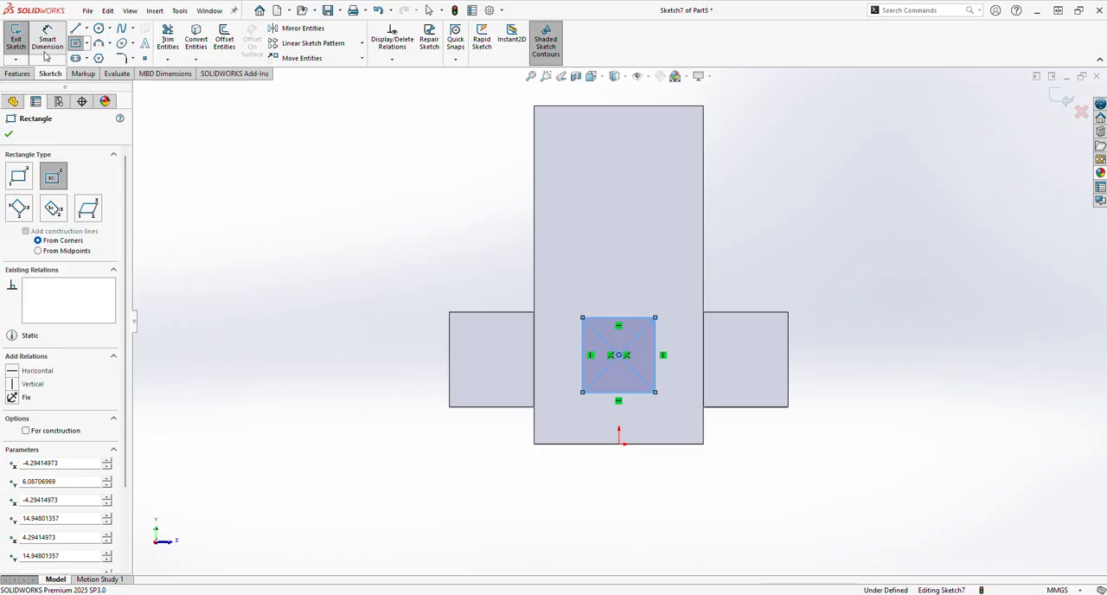
{"action": "left_click", "coordinate": [599, 319]}
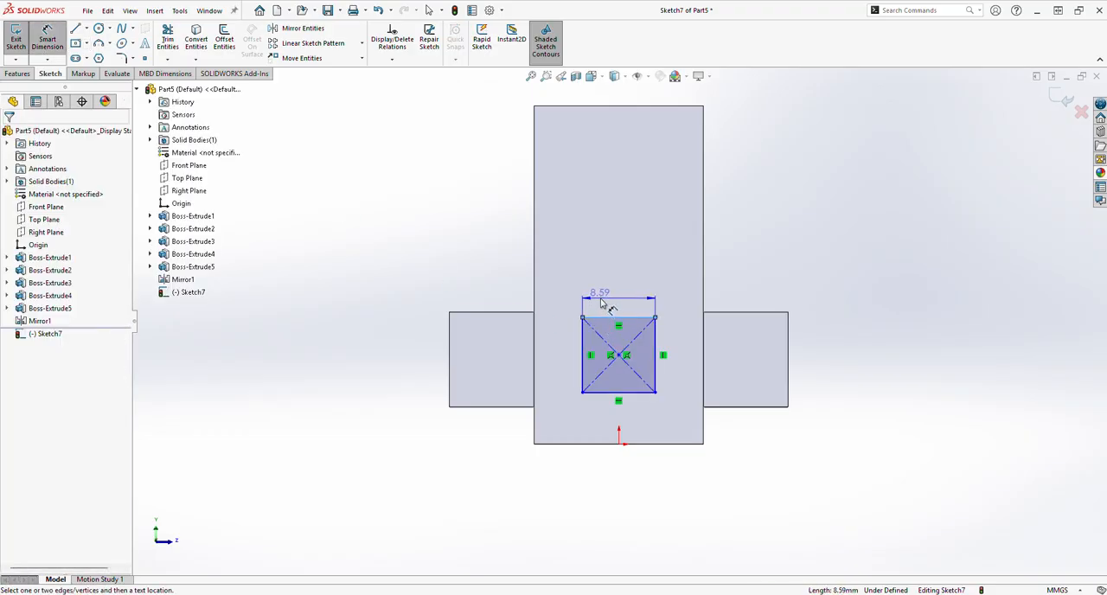
{"action": "left_click", "coordinate": [601, 298]}
{"action": "type", "text": "10"}
{"action": "key", "text": "Return"}
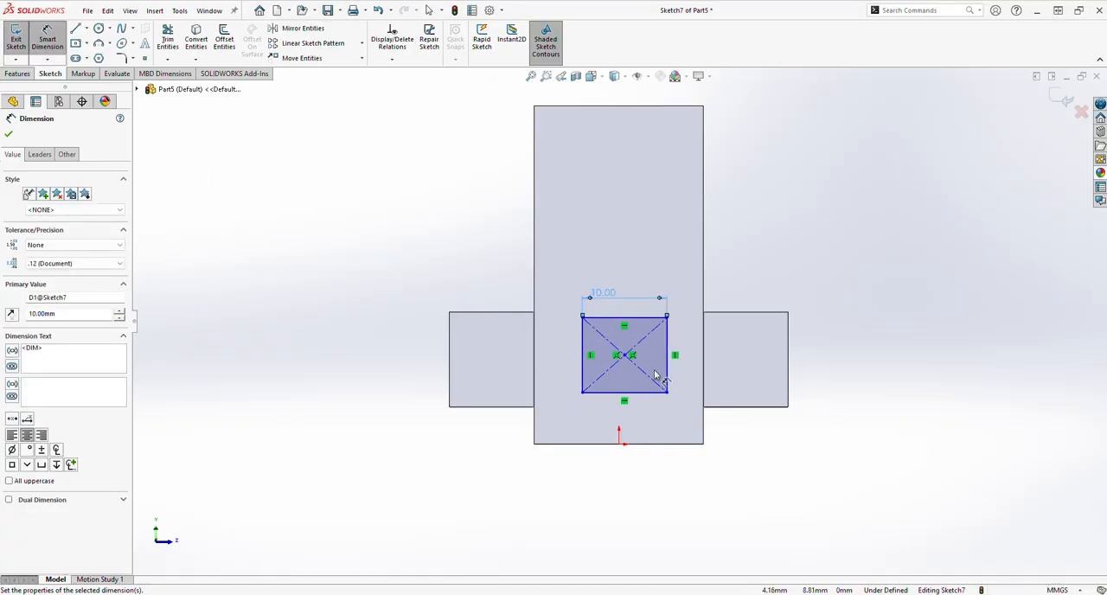
Dimension the rectangle's center 10 mm horizontally from the end face's vertical side edge.
{"action": "left_click", "coordinate": [625, 355]}
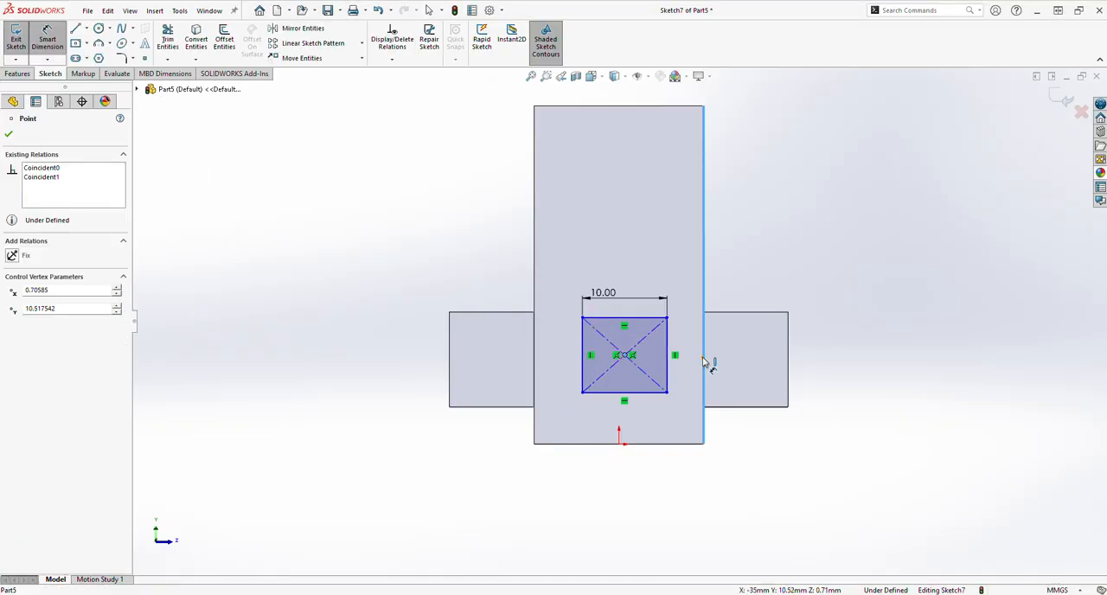
{"action": "left_click", "coordinate": [706, 366]}
{"action": "left_click", "coordinate": [700, 486]}
{"action": "type", "text": "10"}
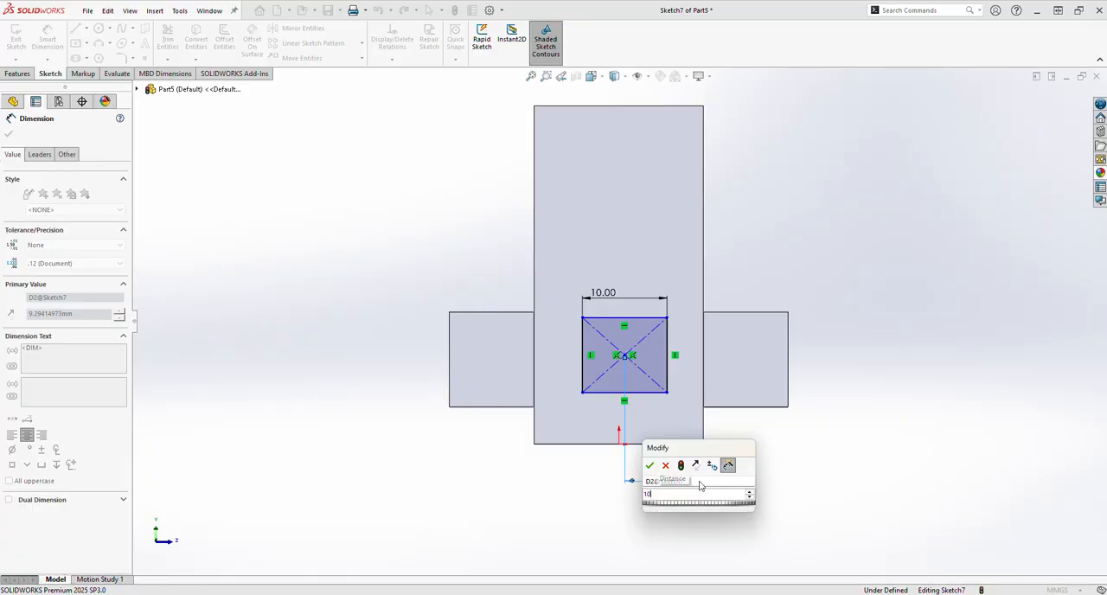
{"action": "key", "text": "Return"}
Dimension the rectangle's center 10 mm vertically above the end face's bottom edge.
{"action": "left_click", "coordinate": [620, 356]}
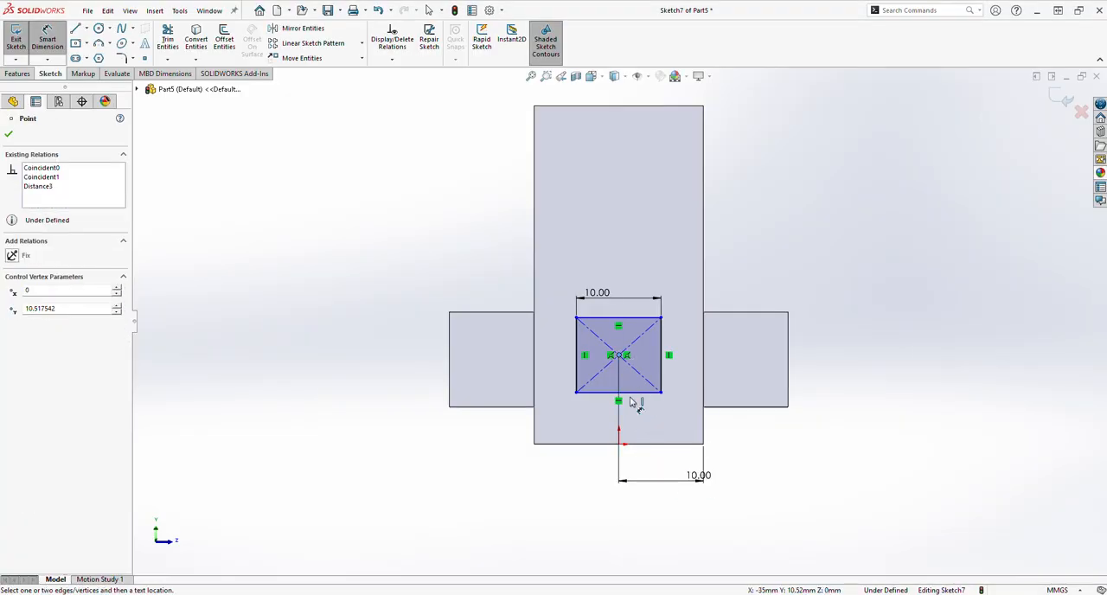
{"action": "left_click", "coordinate": [622, 445]}
{"action": "left_click", "coordinate": [729, 424]}
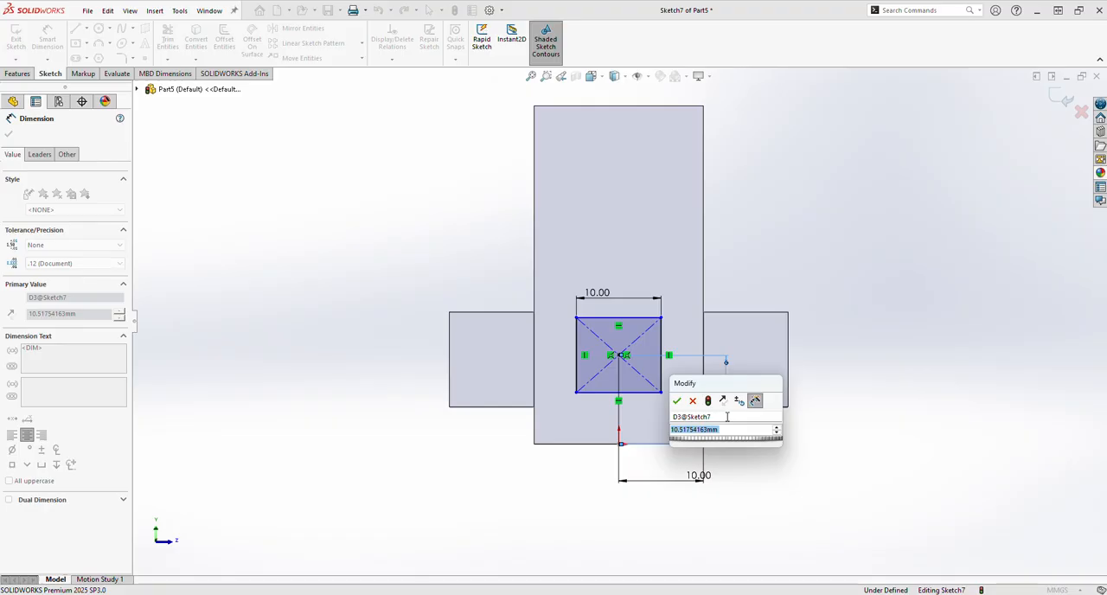
{"action": "type", "text": "10"}
{"action": "key", "text": "Return"}
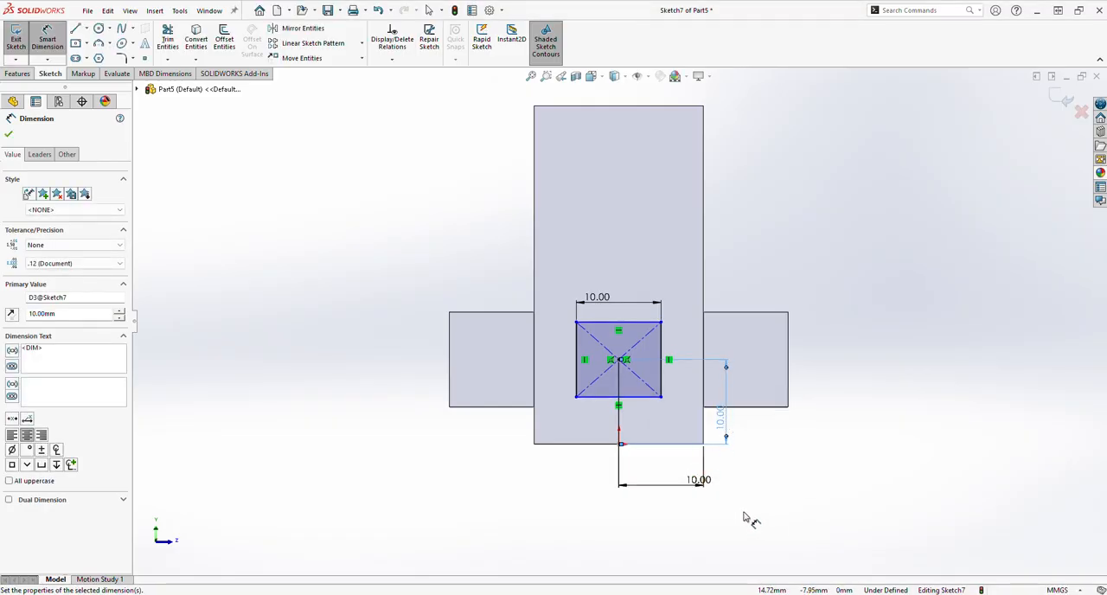
Dimension the rectangle's height to 10 mm.
{"action": "left_click", "coordinate": [576, 374]}
{"action": "left_click", "coordinate": [549, 370]}
{"action": "type", "text": "1"}
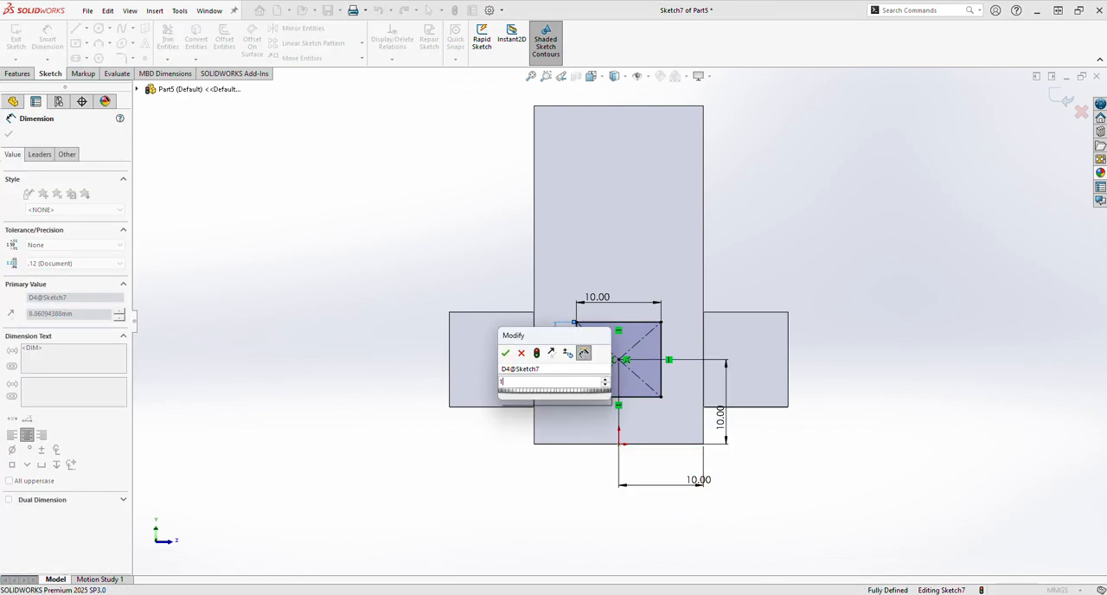
{"action": "type", "text": "0"}
{"action": "key", "text": "Return"}
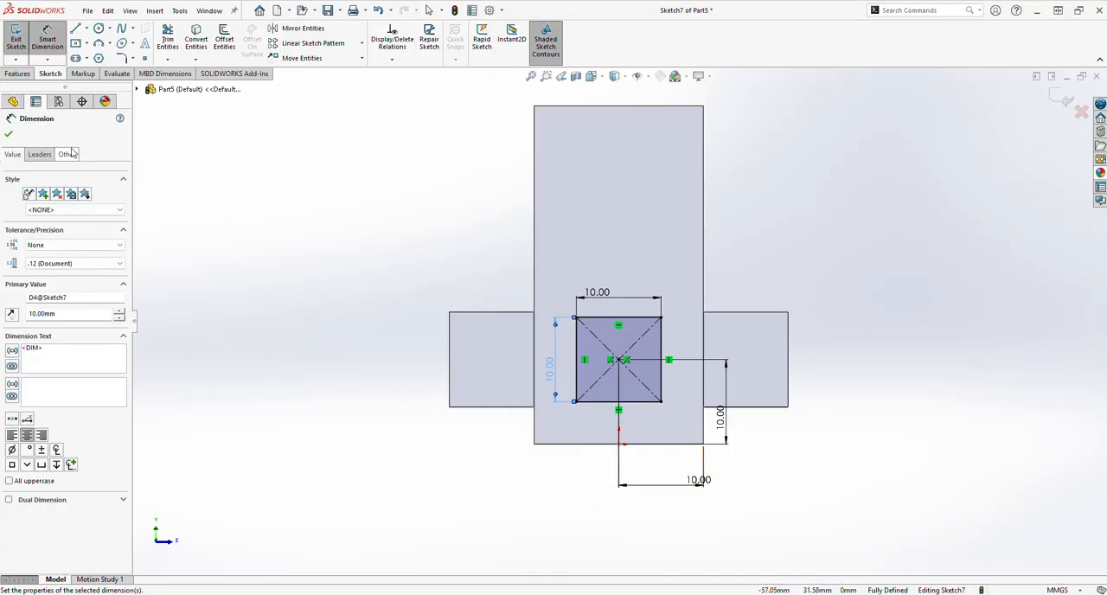
{"action": "left_click", "coordinate": [9, 135]}
Extrude the square as a boss outward from the end face with a blind depth of 10 mm.
{"action": "left_click", "coordinate": [19, 73]}
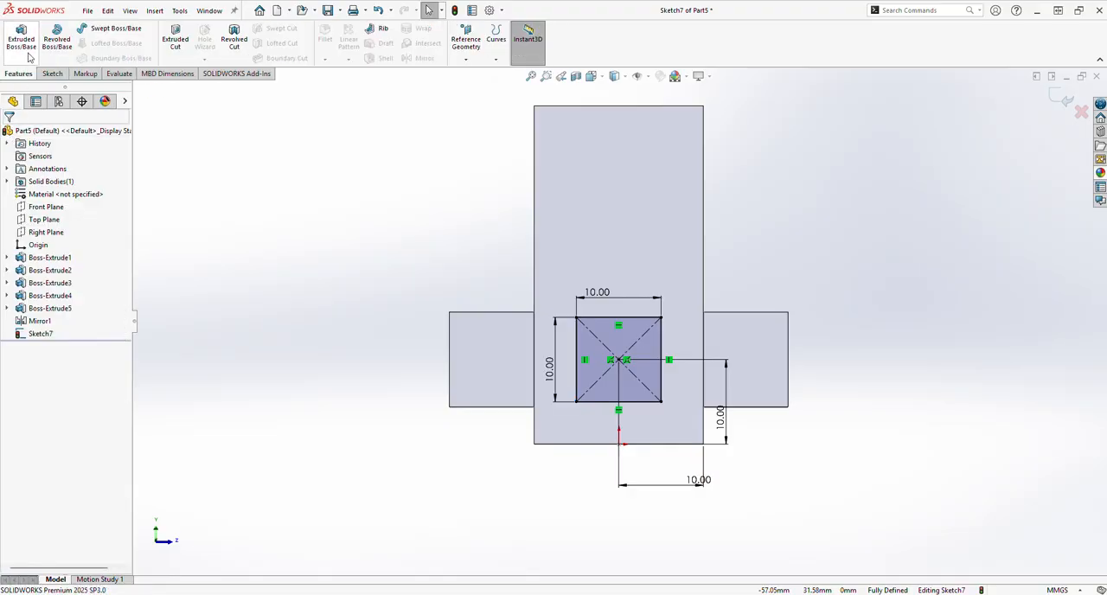
{"action": "left_click", "coordinate": [23, 40]}
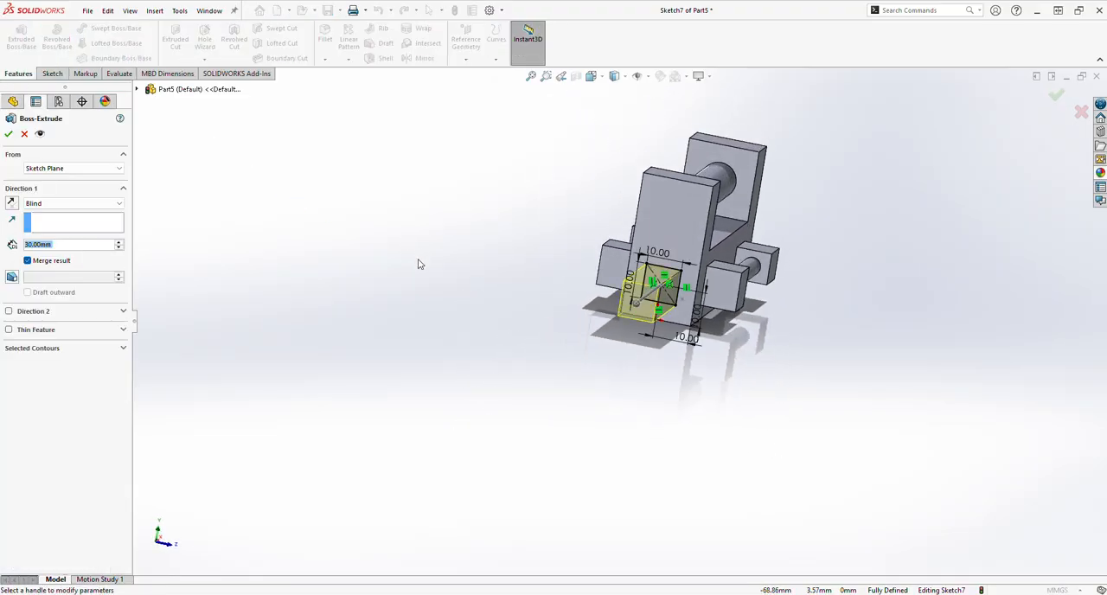
{"action": "type", "text": "10"}
{"action": "key", "text": "Return"}
{"action": "key", "text": "Return"}
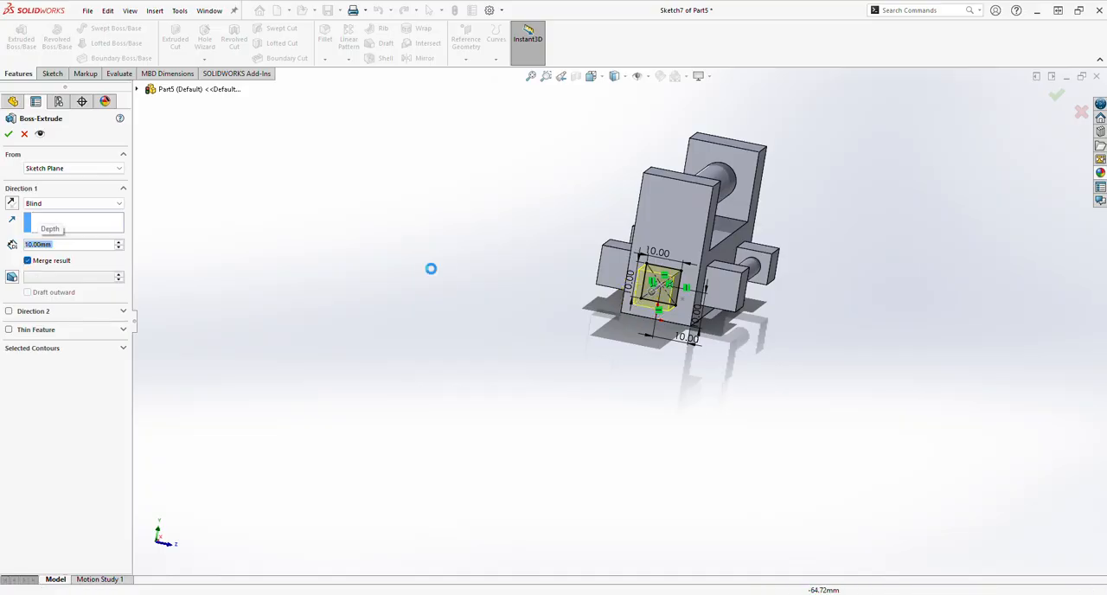
Mirror the extruded end block about the Right Plane onto the opposite arm.
{"action": "middle_click_drag", "start_coordinate": [572, 361], "coordinate": [496, 375]}
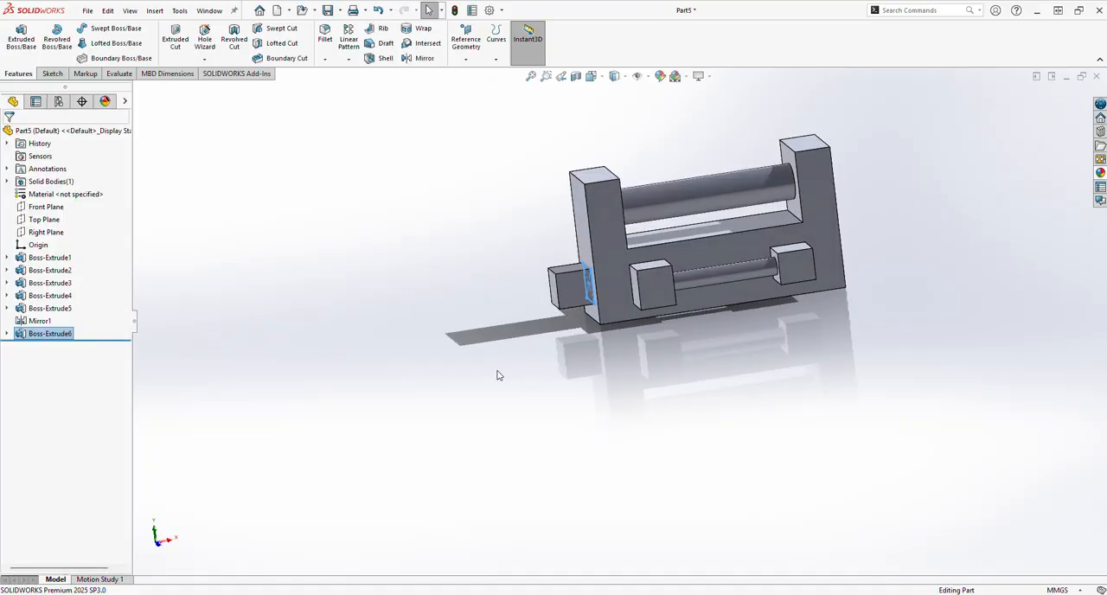
{"action": "left_click", "coordinate": [496, 375]}
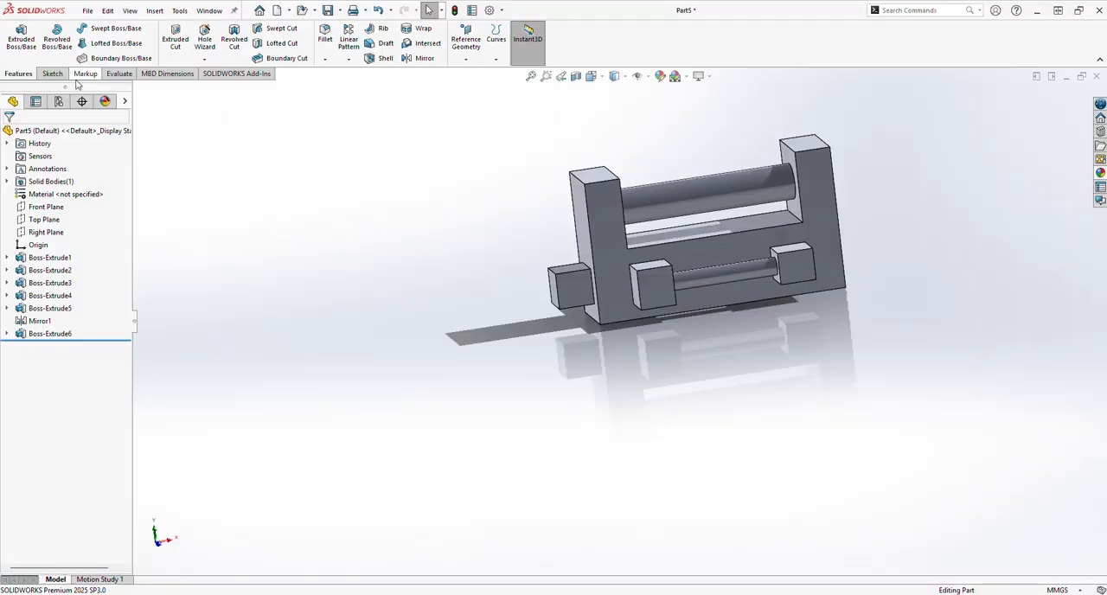
{"action": "left_click", "coordinate": [417, 59]}
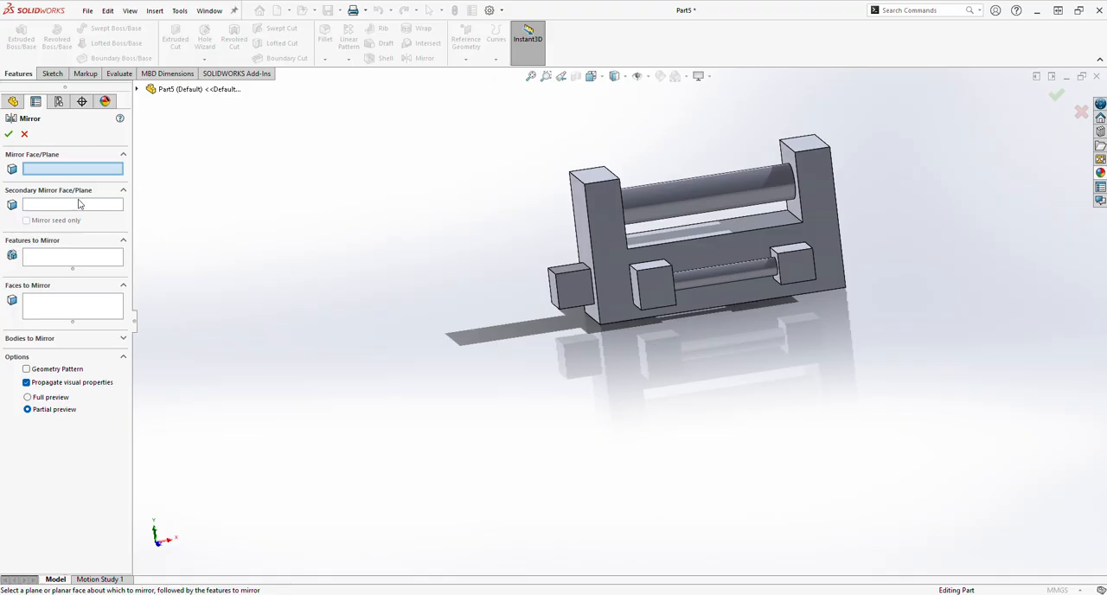
{"action": "left_click", "coordinate": [137, 89]}
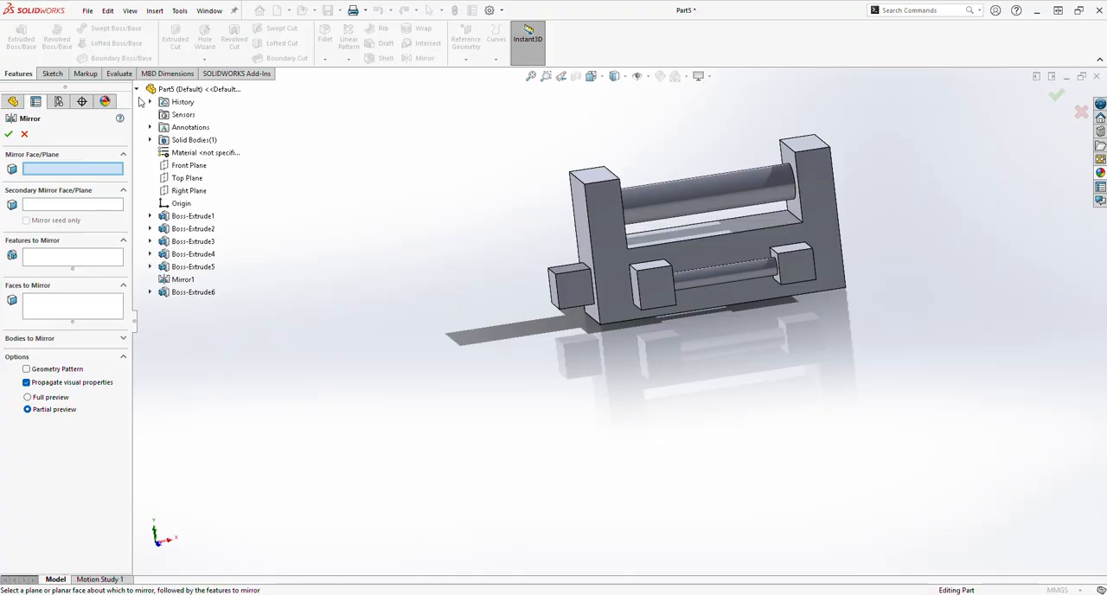
{"action": "left_click", "coordinate": [184, 192]}
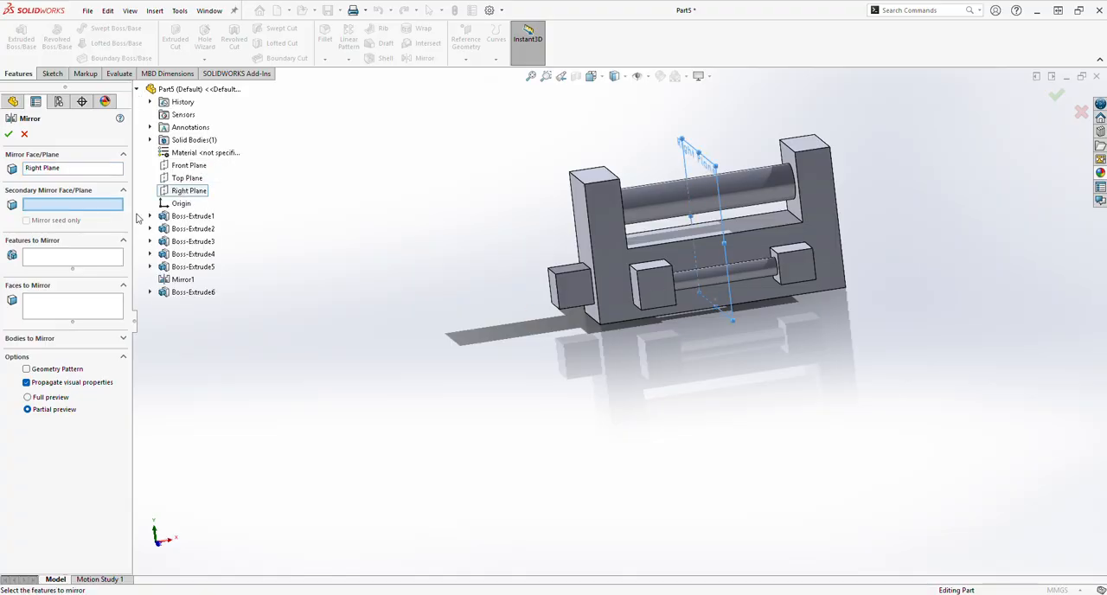
{"action": "left_click", "coordinate": [90, 257]}
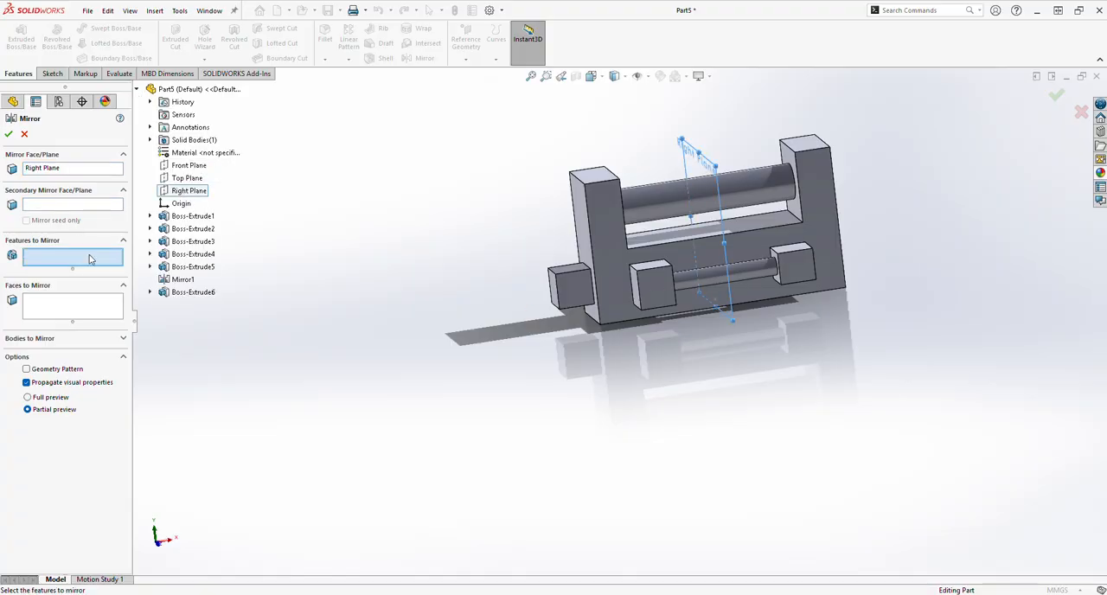
{"action": "left_click", "coordinate": [192, 291]}
{"action": "left_click", "coordinate": [10, 135]}
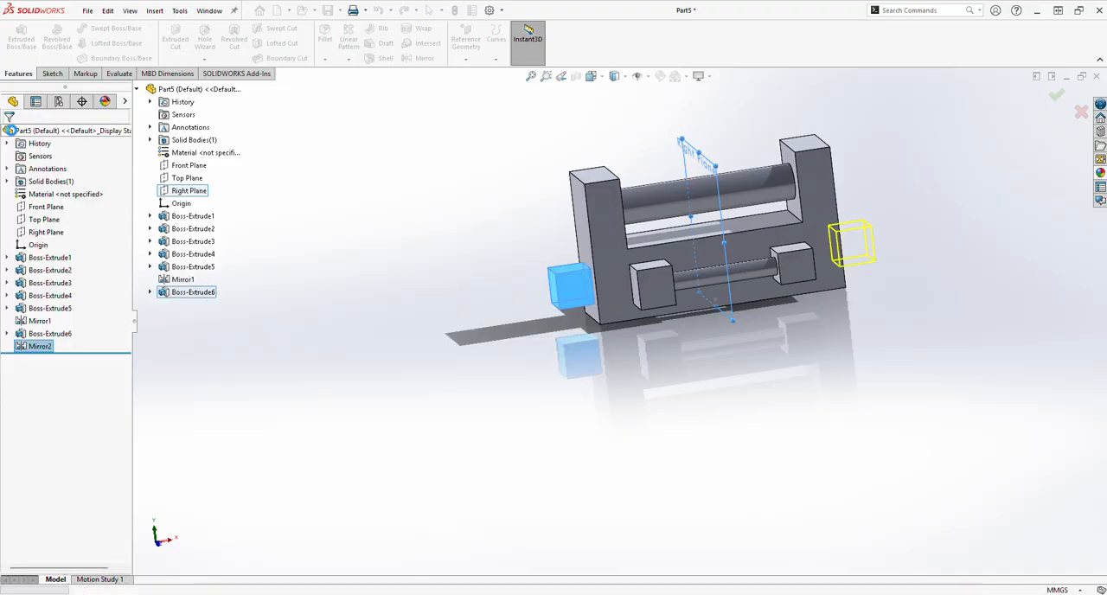
{"action": "middle_click_drag", "start_coordinate": [239, 288], "coordinate": [481, 533]}
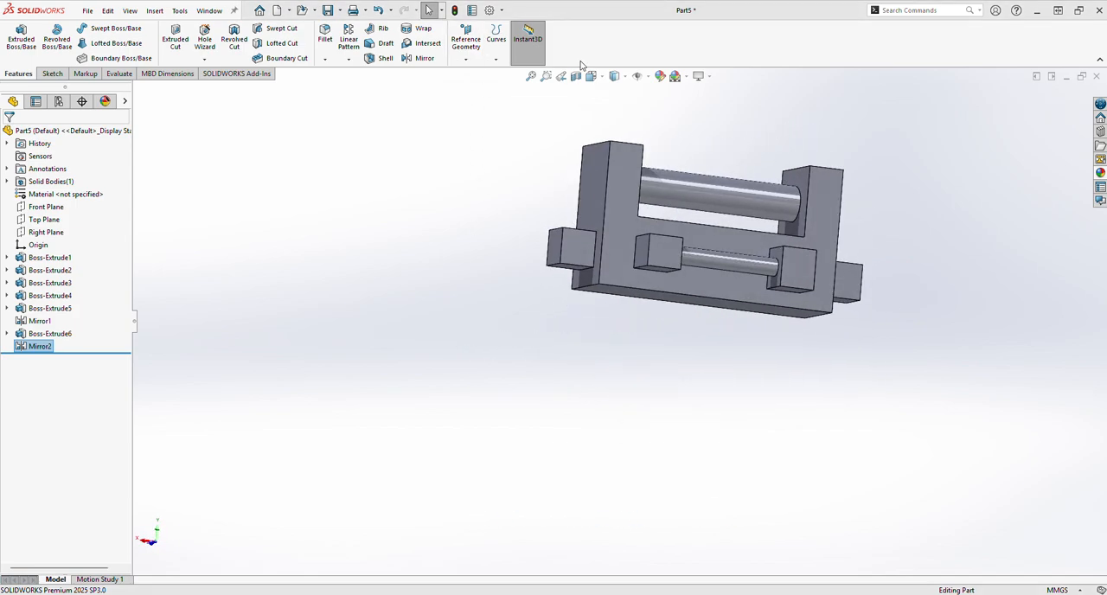
{"action": "left_click", "coordinate": [659, 76]}
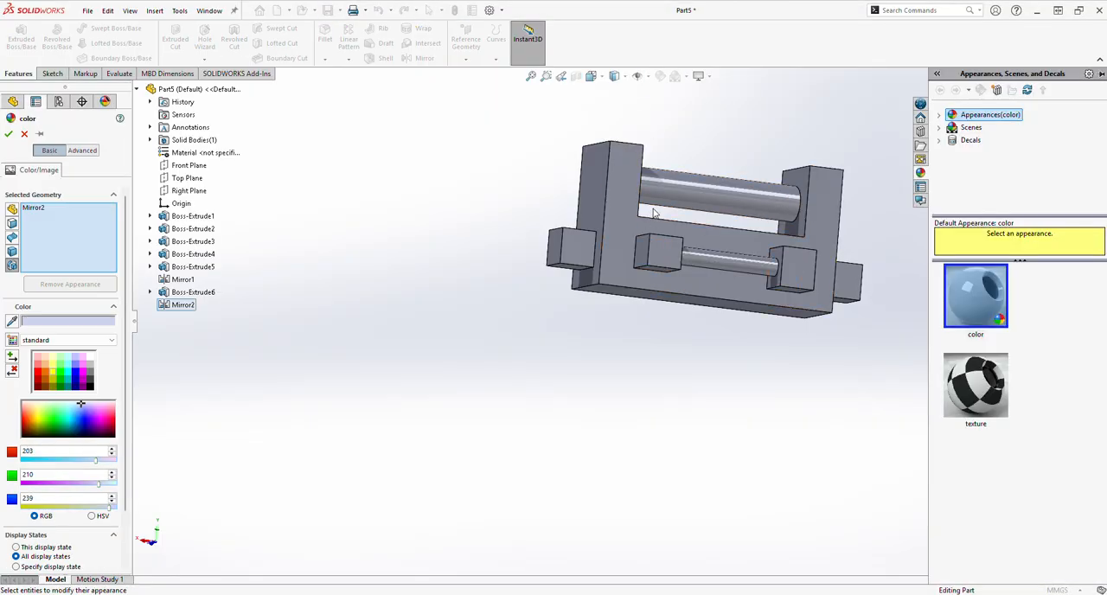
{"action": "left_click", "coordinate": [24, 134]}
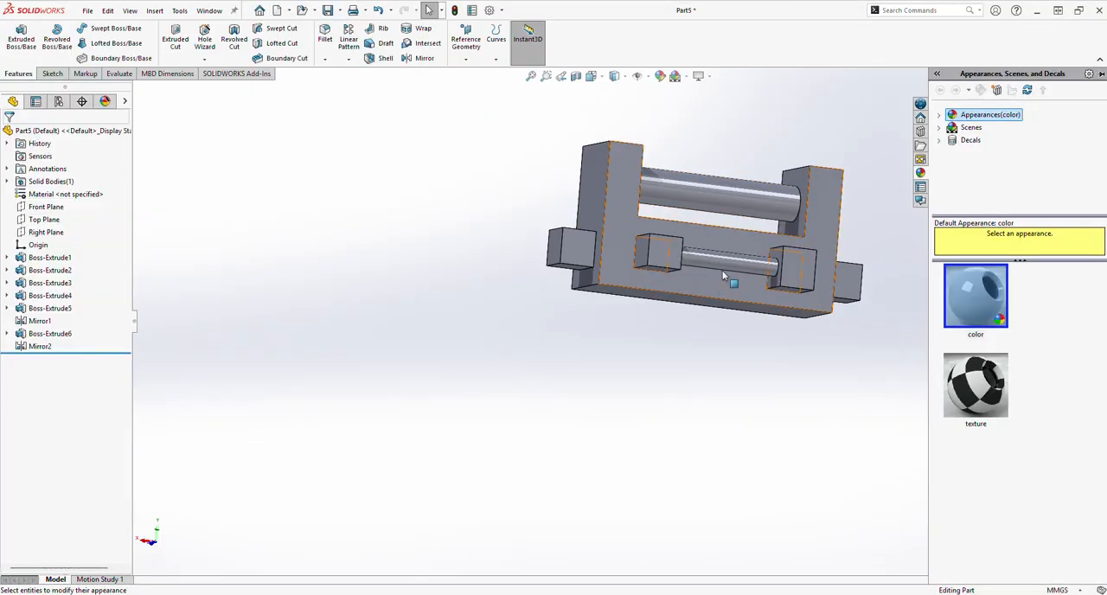
Color the cylindrical faces of the large upper bar and both small rods yellow (RGB 255, 255, 0).
{"action": "left_click", "coordinate": [749, 260]}
{"action": "left_click", "coordinate": [660, 76]}
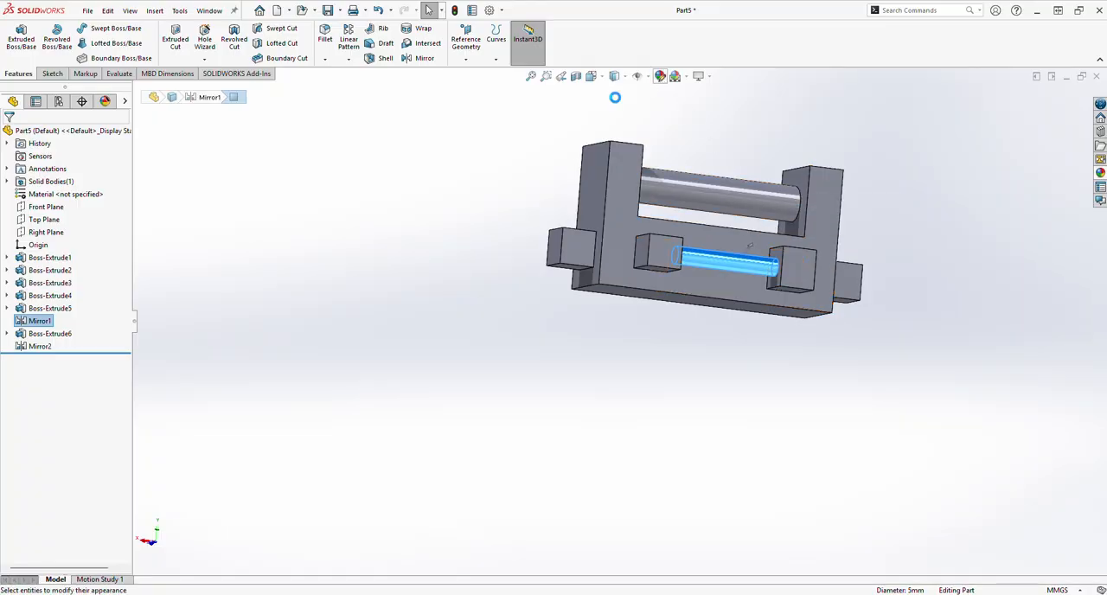
{"action": "left_click", "coordinate": [51, 374]}
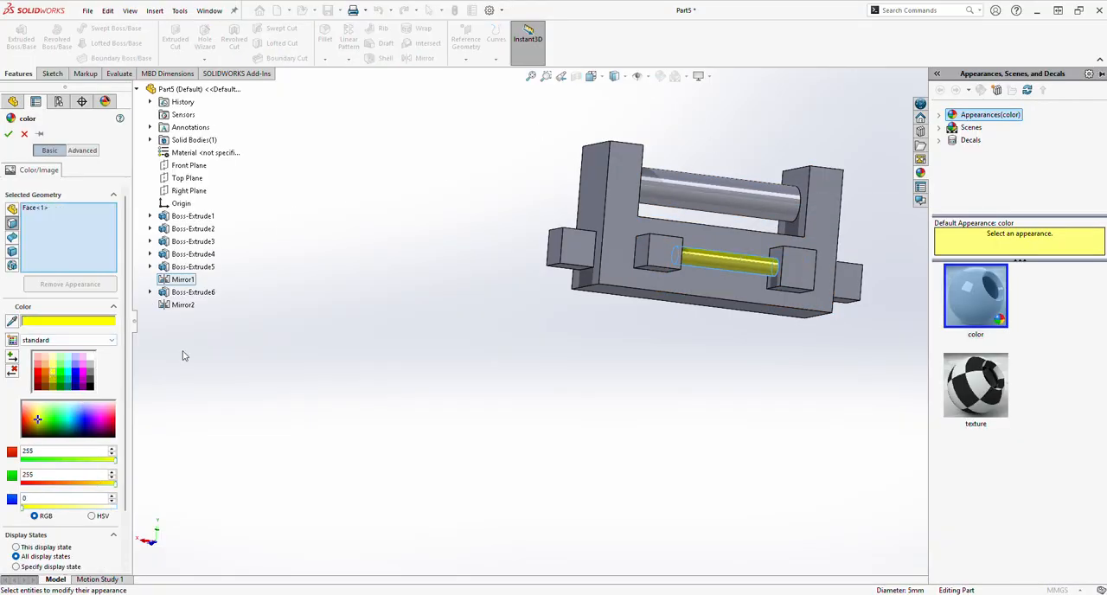
{"action": "left_click", "coordinate": [717, 198]}
{"action": "middle_click_drag", "start_coordinate": [562, 247], "coordinate": [741, 367]}
{"action": "left_click", "coordinate": [657, 256]}
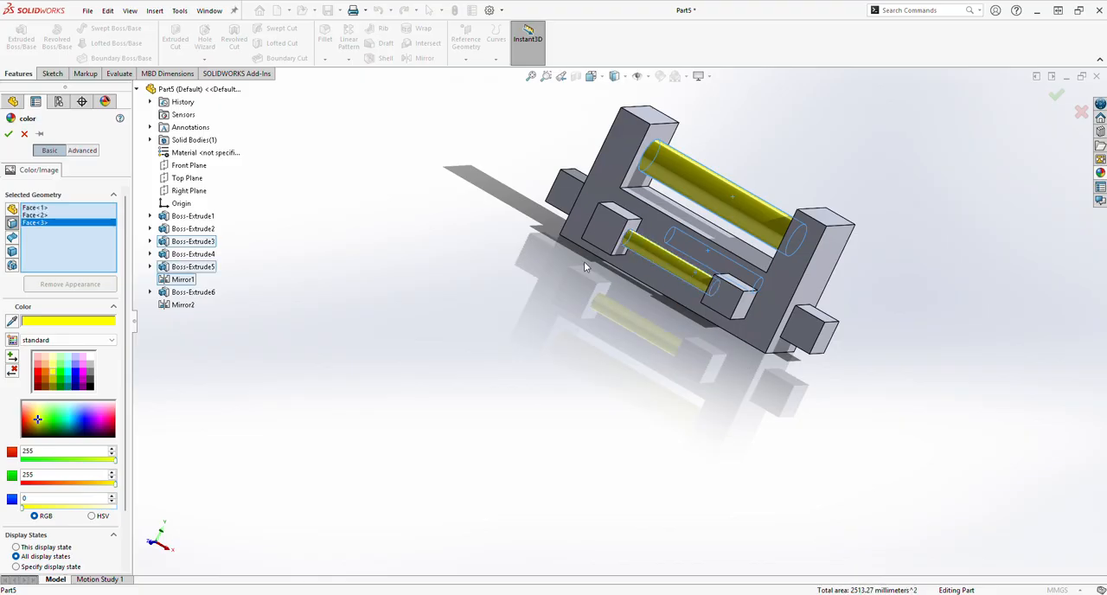
{"action": "left_click", "coordinate": [9, 135]}
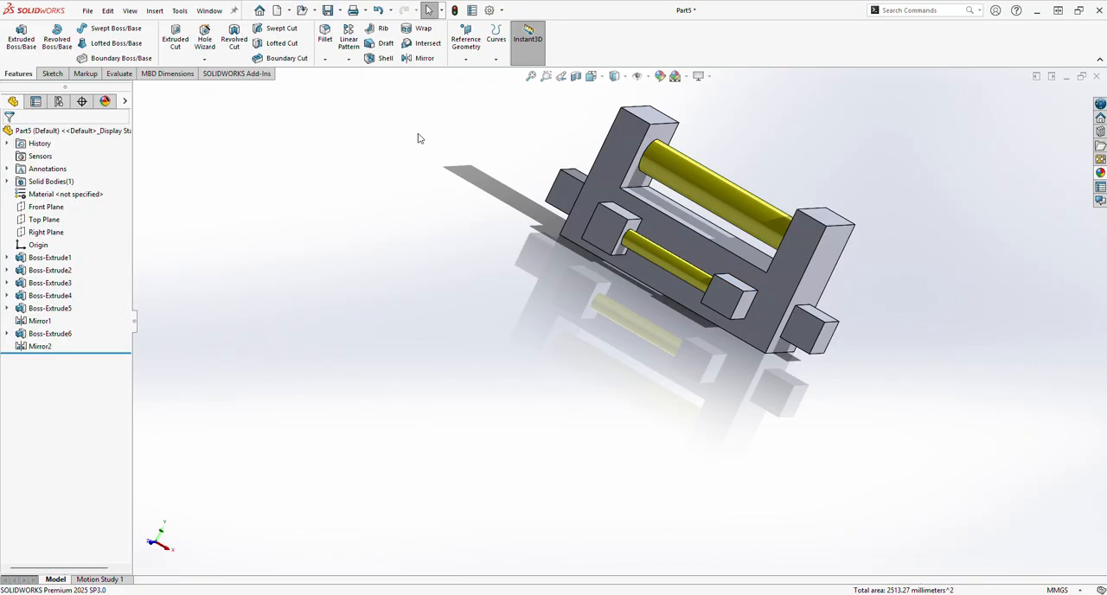
Apply a light blue color to the whole part after trying green and purple, leaving the yellow face colors in place.
{"action": "left_click", "coordinate": [659, 76]}
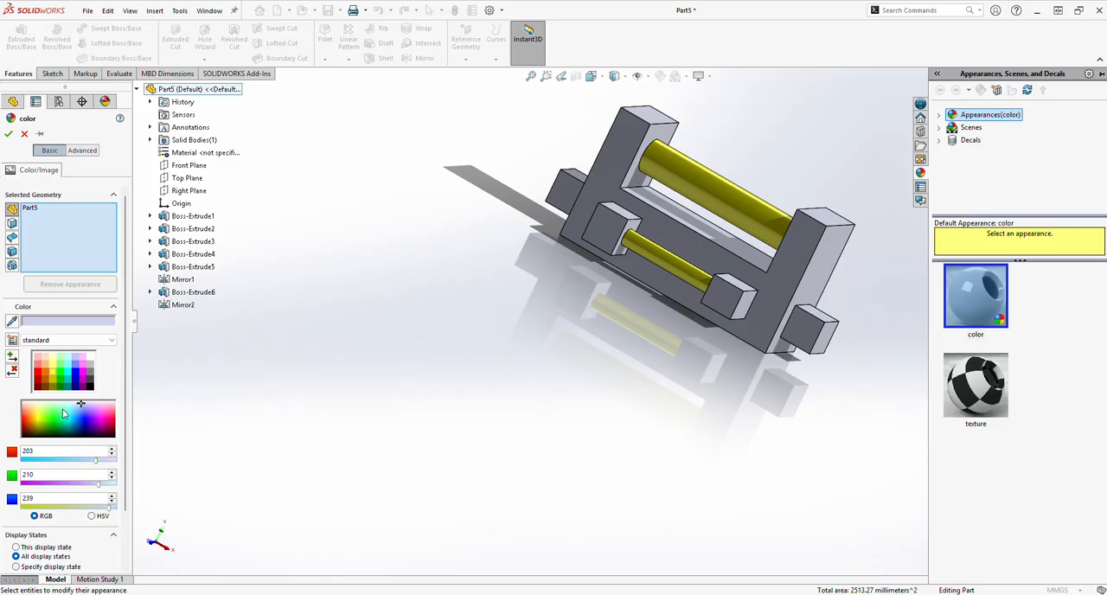
{"action": "left_click", "coordinate": [54, 418]}
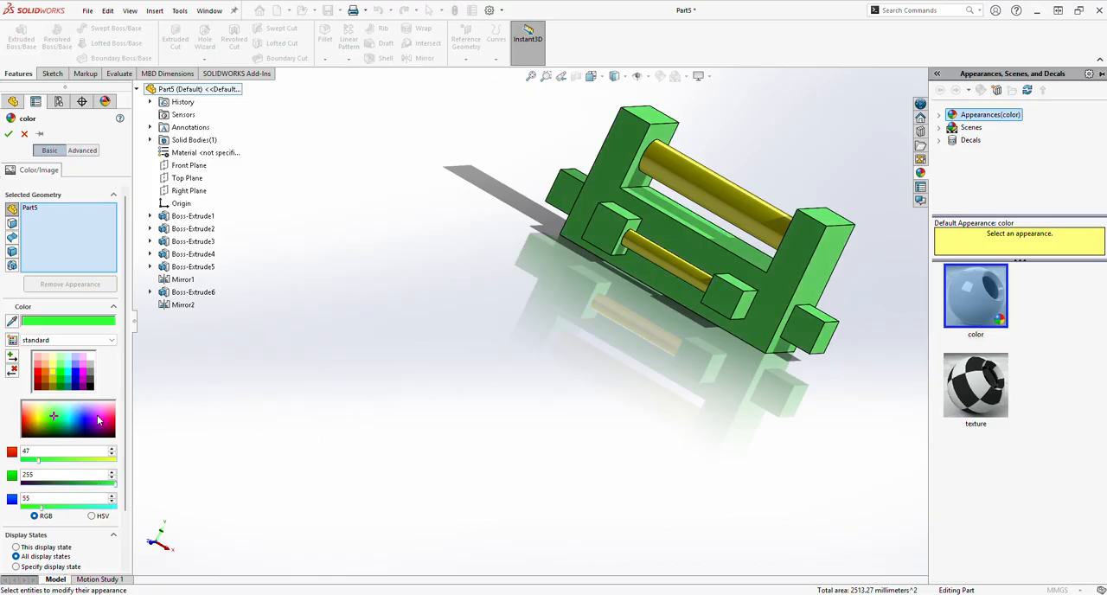
{"action": "left_click", "coordinate": [88, 417]}
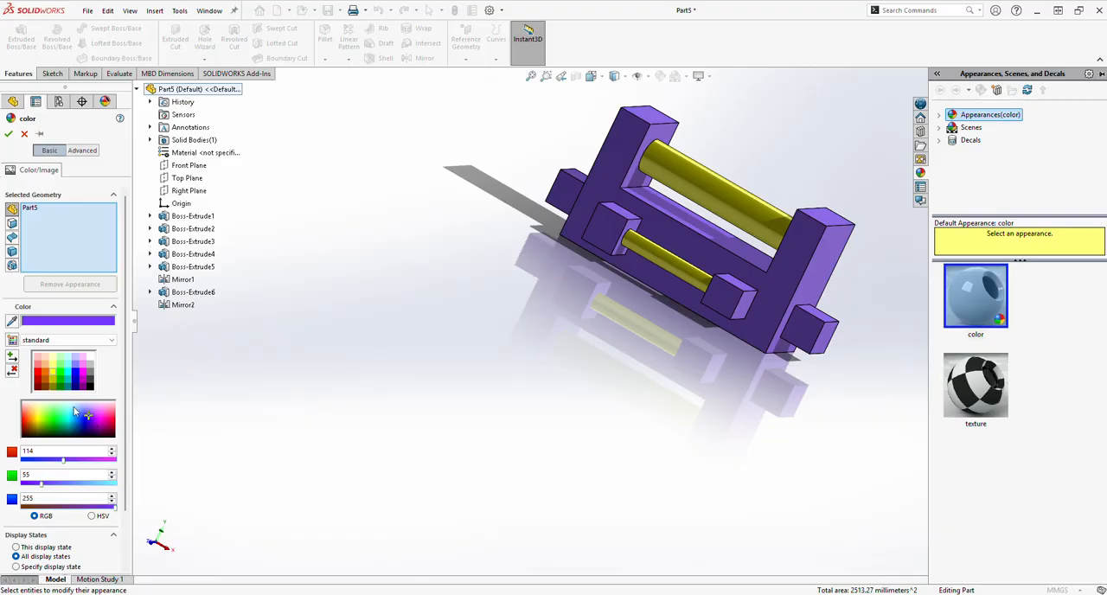
{"action": "left_click", "coordinate": [73, 408]}
{"action": "left_click", "coordinate": [9, 135]}
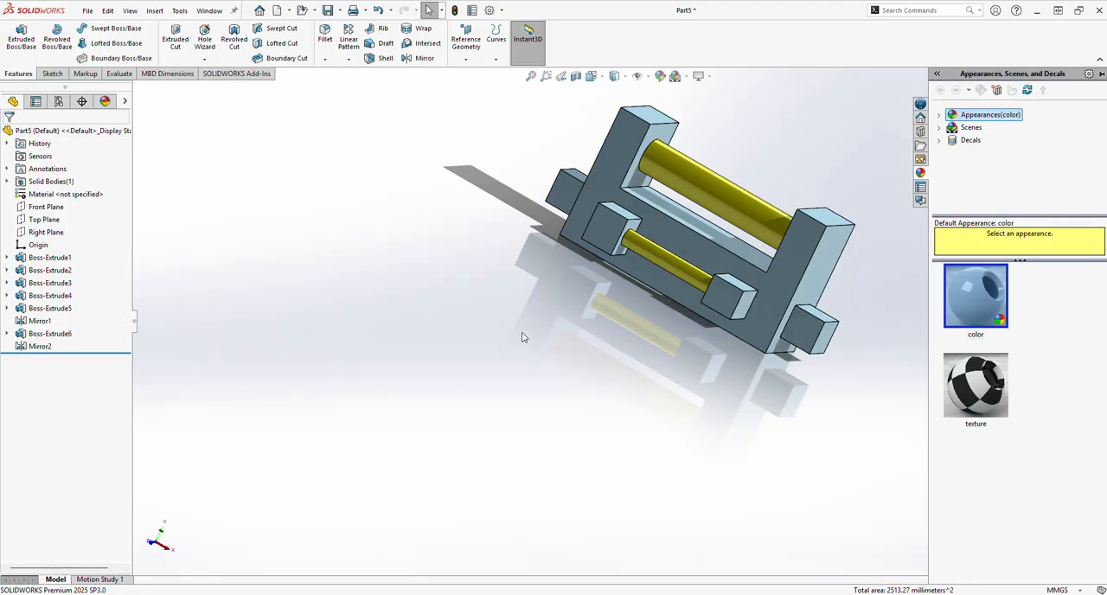
{"action": "middle_click_drag", "start_coordinate": [497, 26], "coordinate": [493, 156]}
{"action": "left_click", "coordinate": [550, 276]}
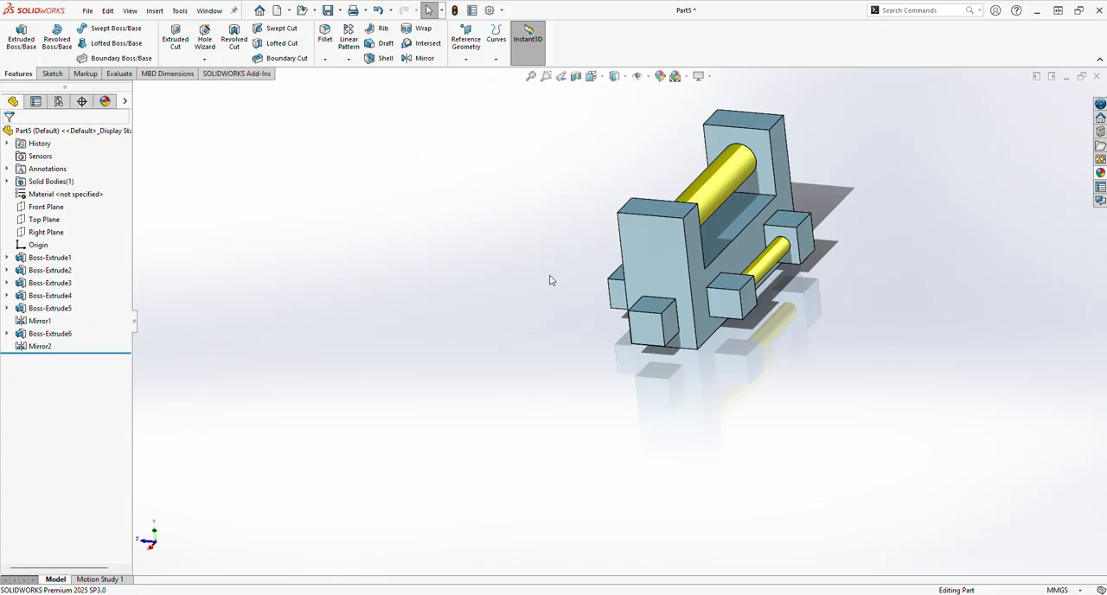
{"action": "middle_click_drag", "start_coordinate": [659, 344], "coordinate": [637, 373]}
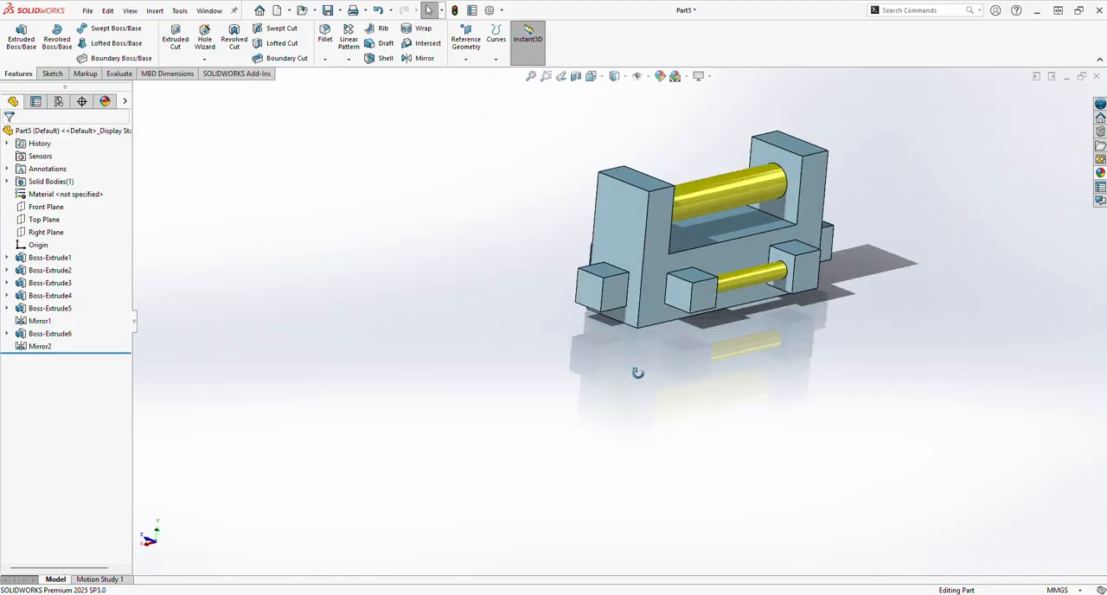